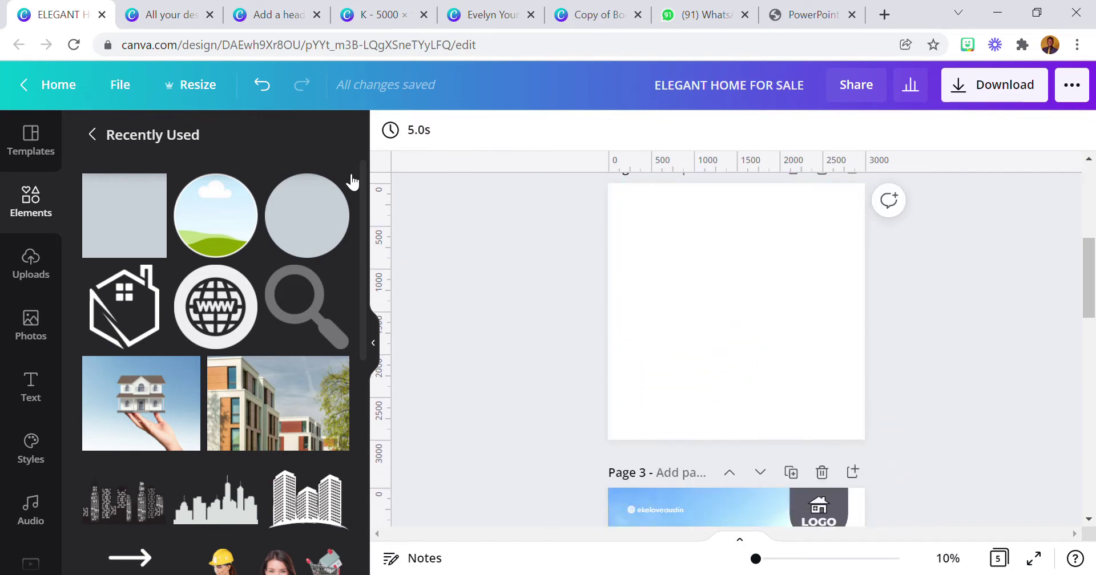
Add a circle to the blank page above page 3 and stretch it horizontally into a wide ellipse
{"action": "left_click", "coordinate": [315, 231]}
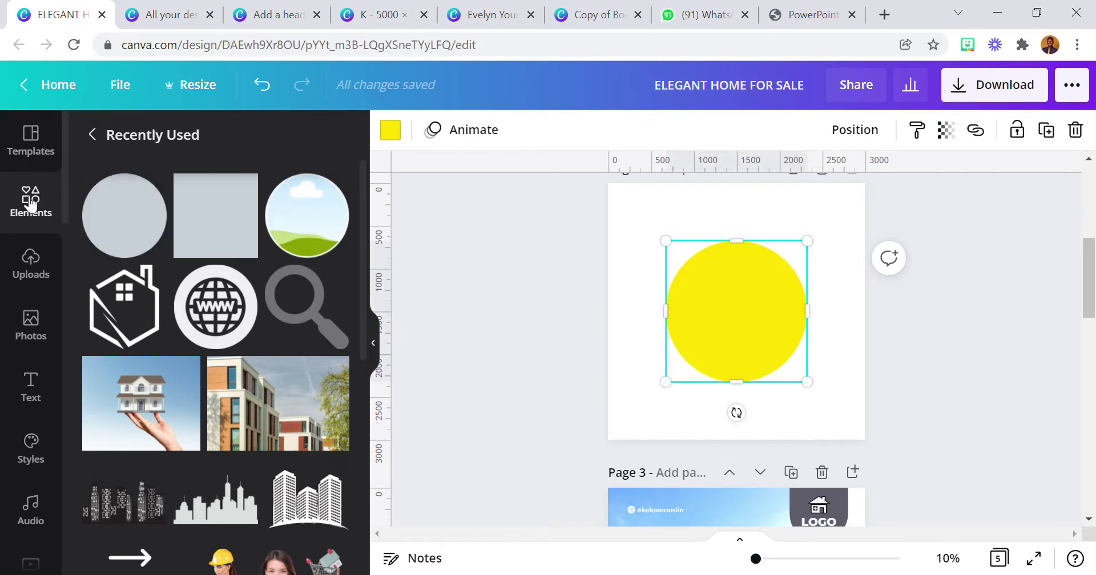
{"action": "left_click", "coordinate": [33, 163]}
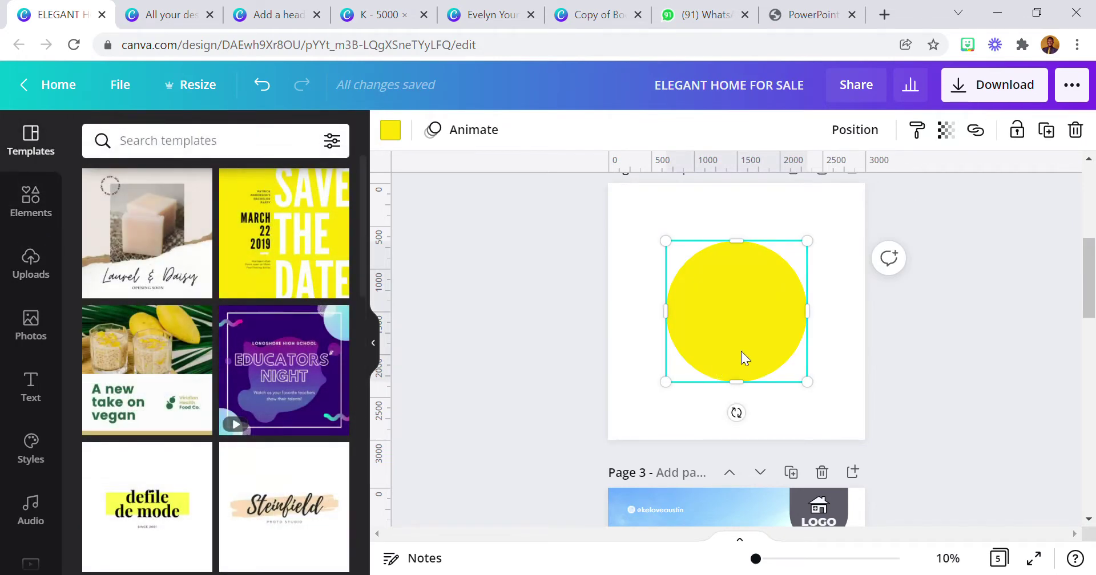
{"action": "left_click_drag", "start_coordinate": [809, 321], "coordinate": [900, 320]}
{"action": "left_click_drag", "start_coordinate": [772, 345], "coordinate": [785, 371]}
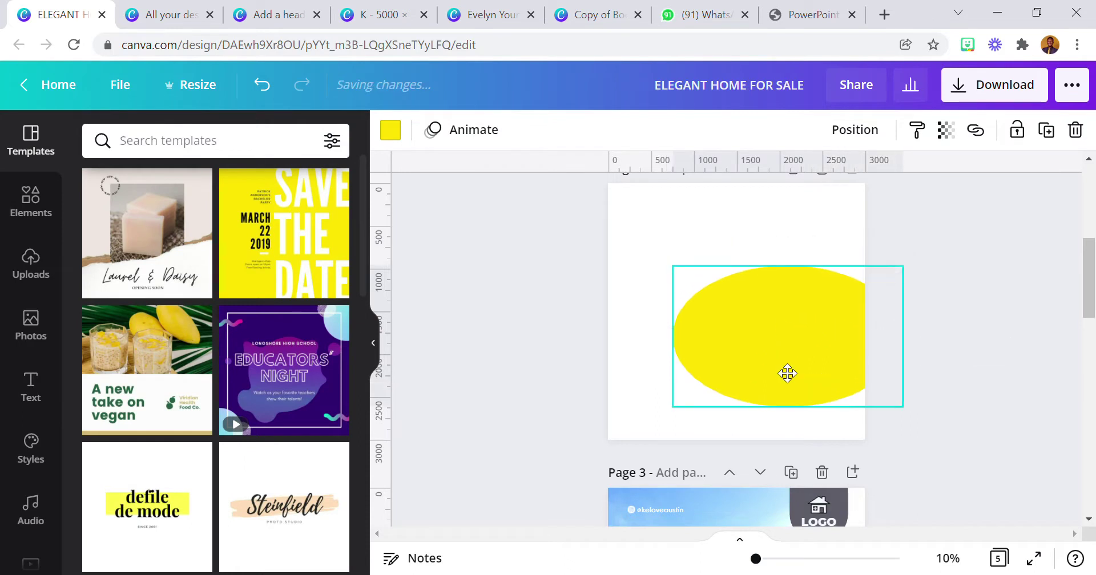
{"action": "left_click_drag", "start_coordinate": [673, 392], "coordinate": [645, 392]}
Tilt the ellipse counter-clockwise, widen it slightly and place it over the page's lower-right corner
{"action": "left_click_drag", "start_coordinate": [781, 451], "coordinate": [832, 471]}
{"action": "left_click_drag", "start_coordinate": [803, 432], "coordinate": [819, 468]}
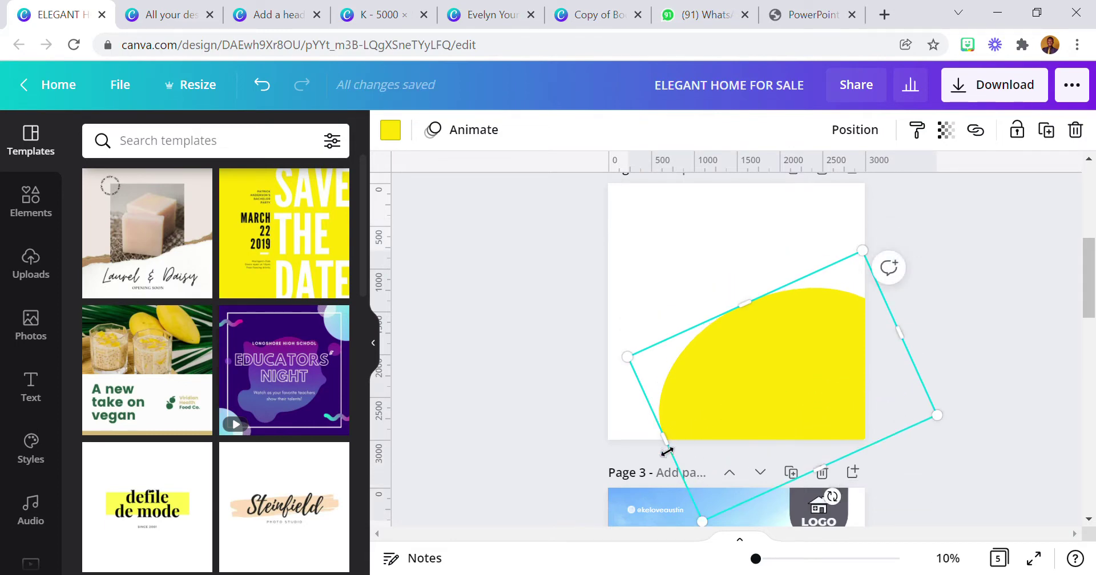
{"action": "left_click_drag", "start_coordinate": [667, 451], "coordinate": [649, 455]}
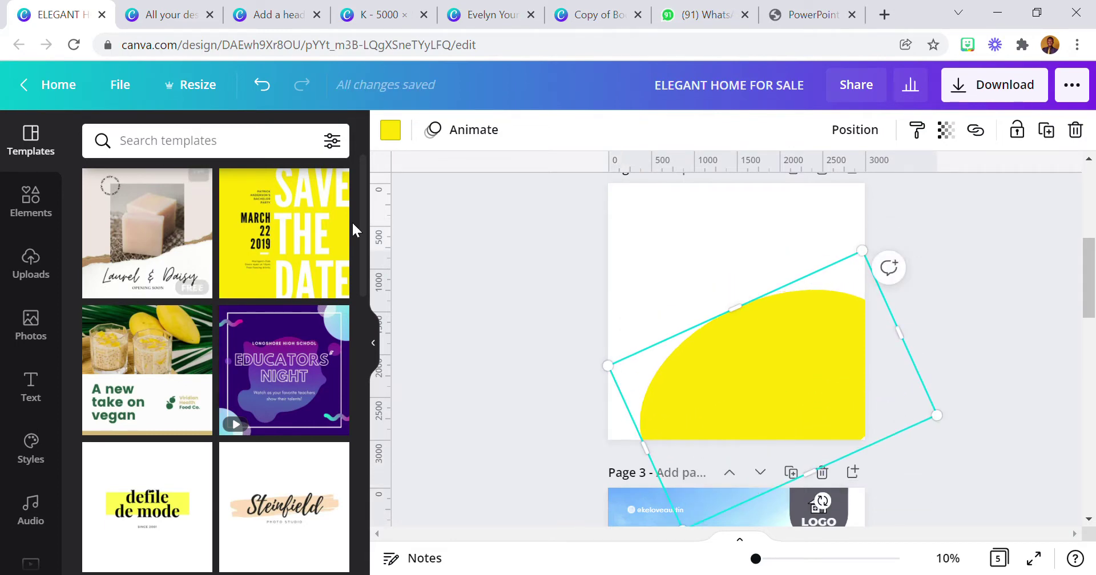
{"action": "left_click_drag", "start_coordinate": [736, 377], "coordinate": [746, 378]}
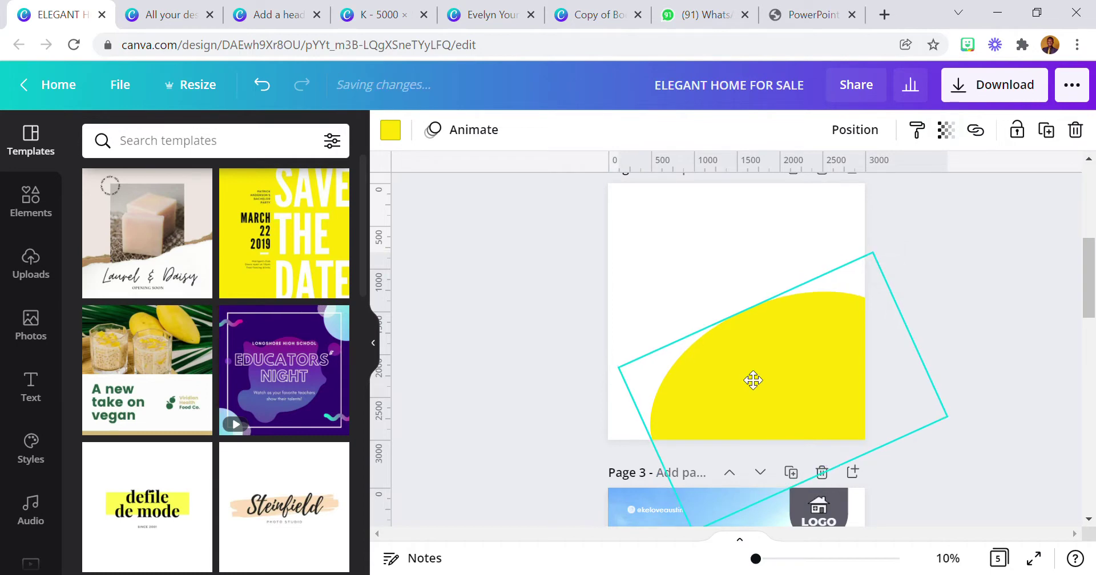
Color the ellipse orange, then adjust its shape with an -18° rotation and a wider right side
{"action": "left_click", "coordinate": [399, 138]}
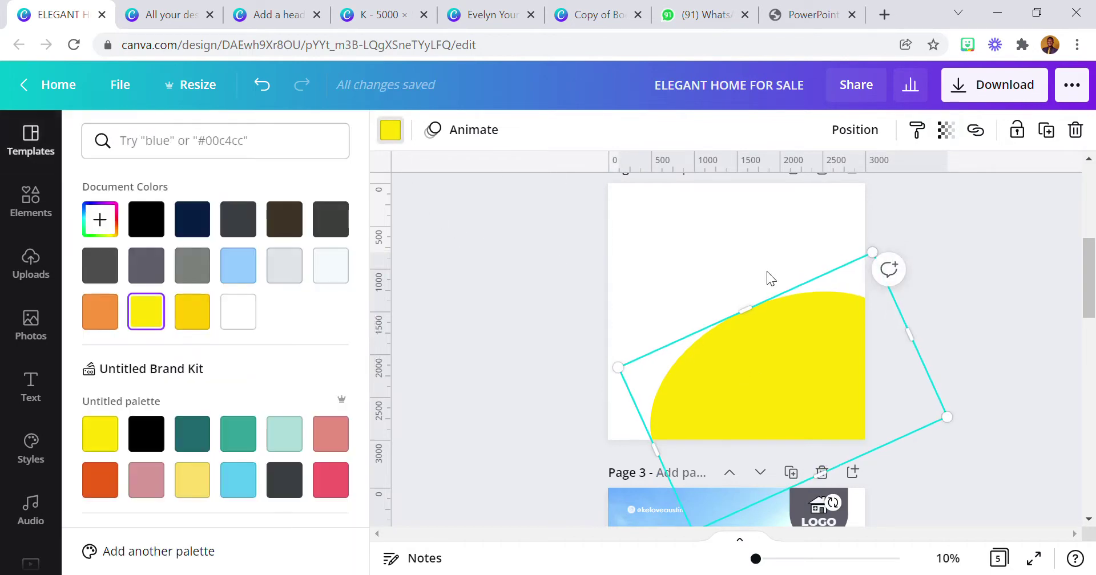
{"action": "left_click", "coordinate": [101, 313]}
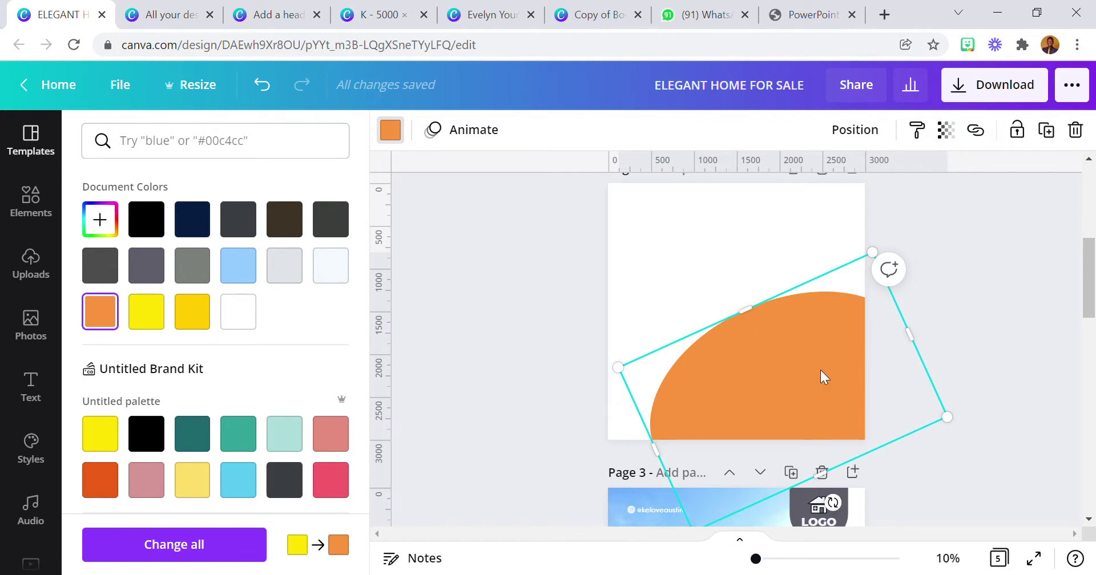
{"action": "left_click_drag", "start_coordinate": [838, 517], "coordinate": [826, 520]}
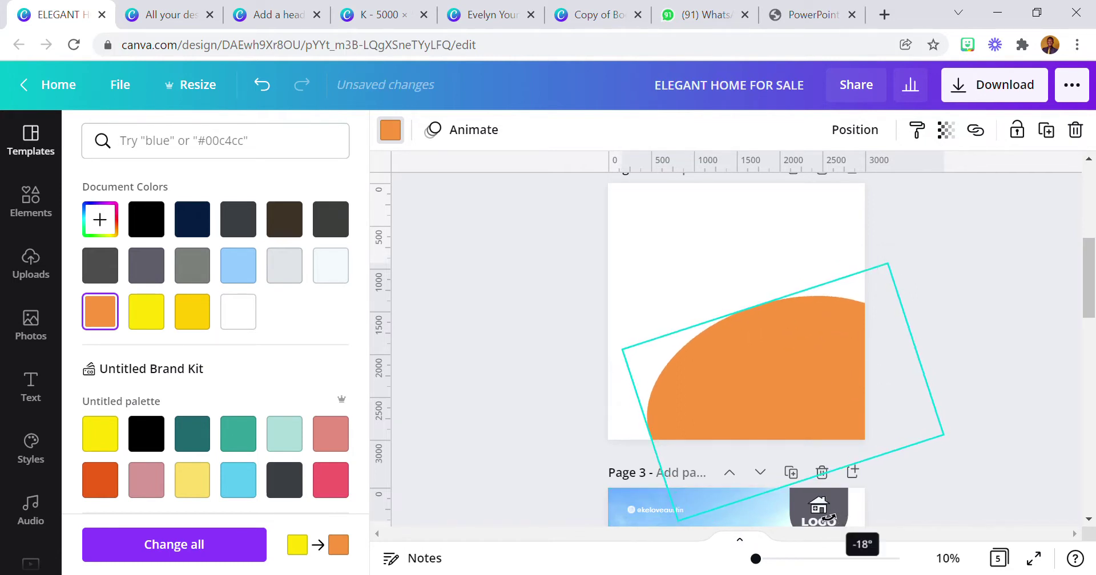
{"action": "left_click_drag", "start_coordinate": [915, 349], "coordinate": [943, 347]}
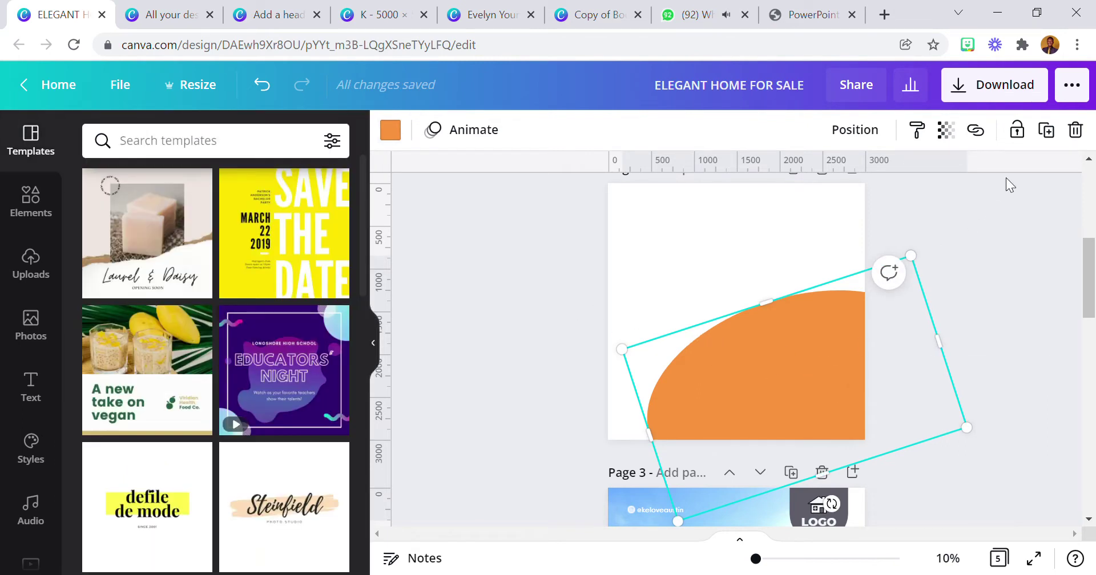
Duplicate the orange ellipse, shift the copy toward the page's left edge and color it dark brown
{"action": "left_click", "coordinate": [1046, 132]}
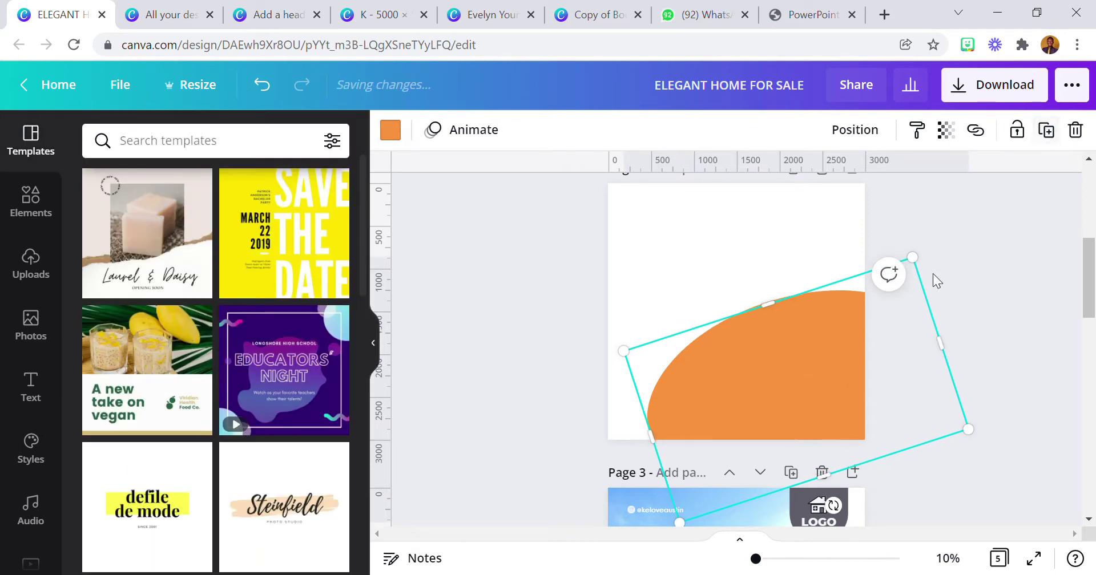
{"action": "left_click", "coordinate": [391, 131]}
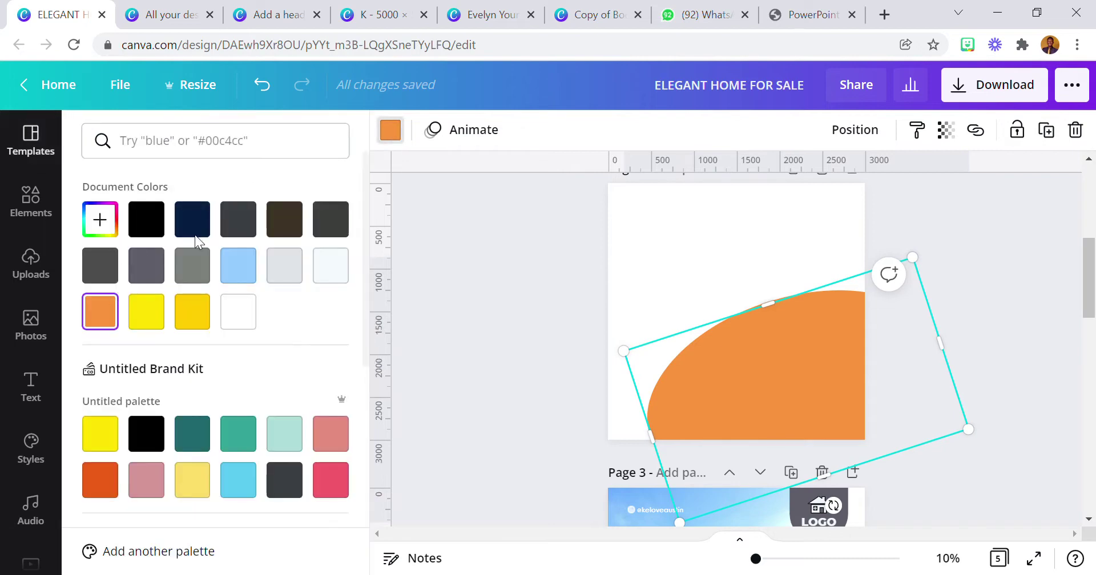
{"action": "left_click_drag", "start_coordinate": [713, 394], "coordinate": [611, 367]}
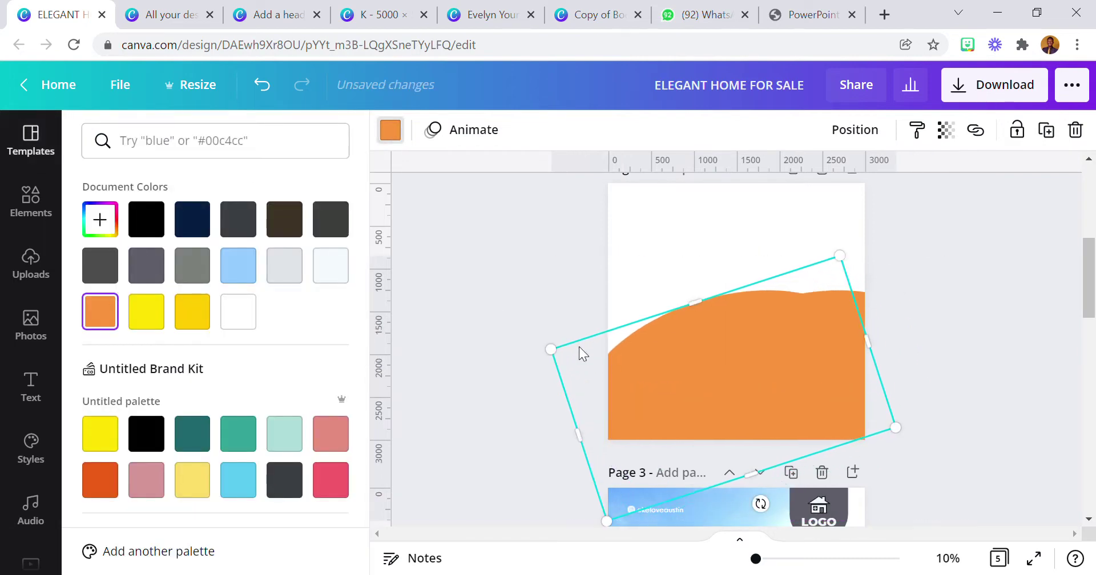
{"action": "left_click", "coordinate": [288, 225]}
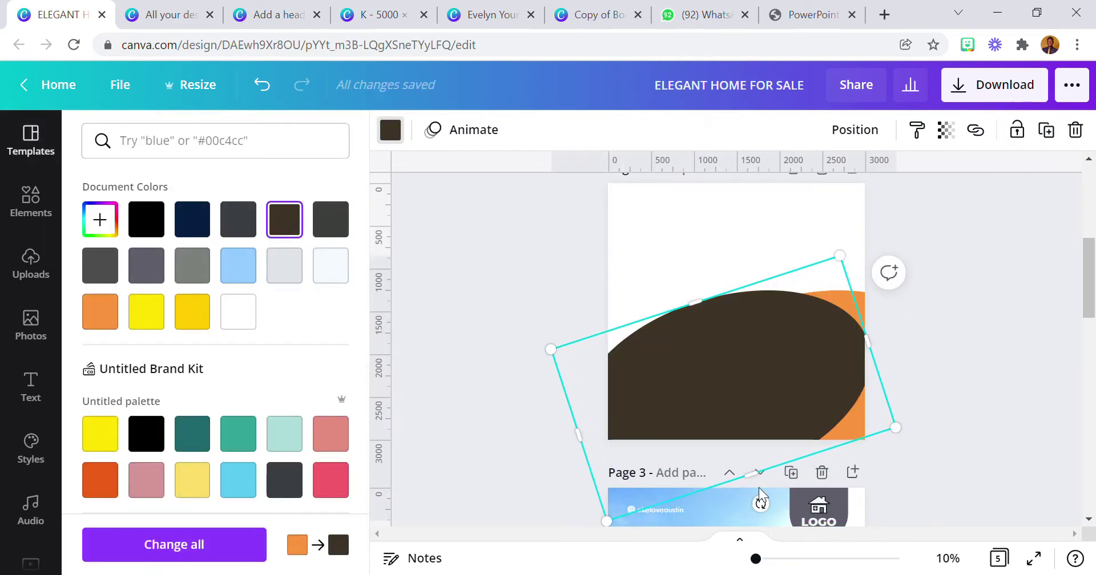
Rotate the dark brown ellipse clockwise so it slopes down to the right, and fit it into the page's lower-left corner
{"action": "left_click_drag", "start_coordinate": [775, 505], "coordinate": [752, 528]}
{"action": "left_click_drag", "start_coordinate": [697, 384], "coordinate": [660, 416]}
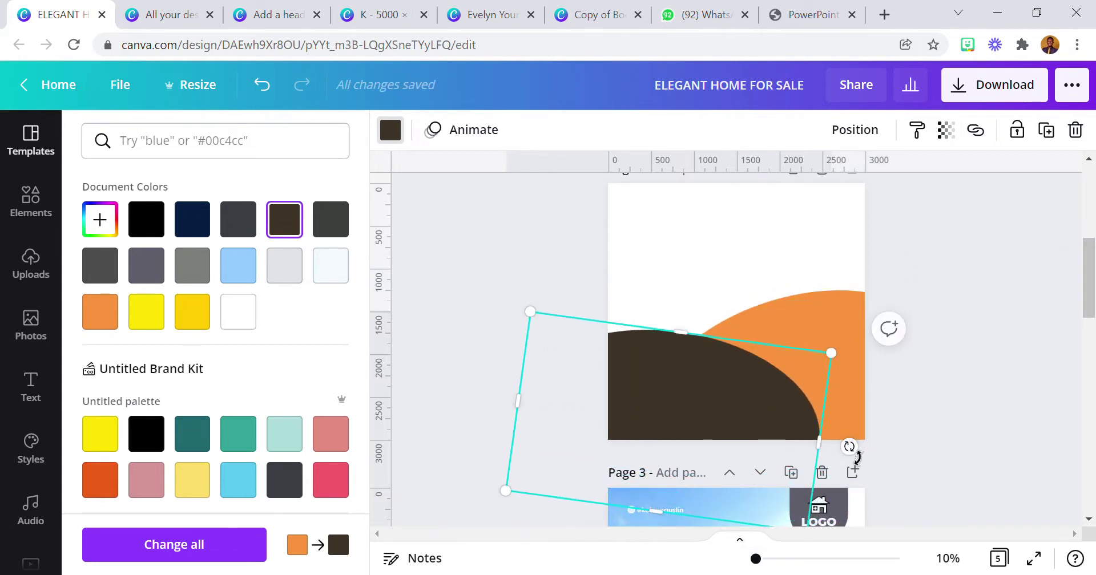
{"action": "left_click_drag", "start_coordinate": [845, 459], "coordinate": [842, 472]}
{"action": "left_click_drag", "start_coordinate": [704, 408], "coordinate": [694, 420]}
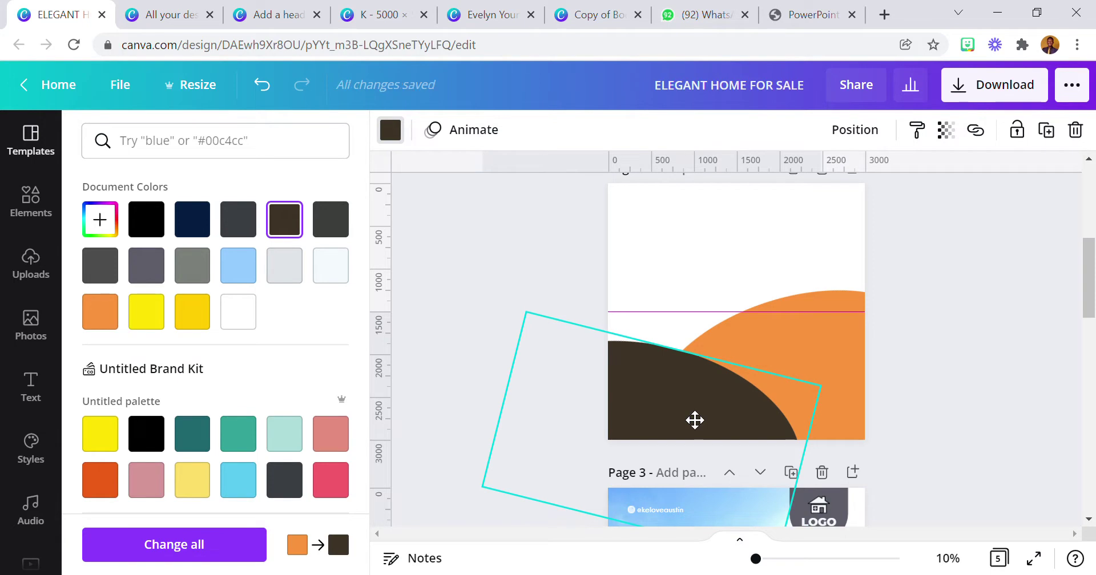
{"action": "left_click", "coordinate": [782, 318]}
{"action": "left_click_drag", "start_coordinate": [706, 398], "coordinate": [712, 393]}
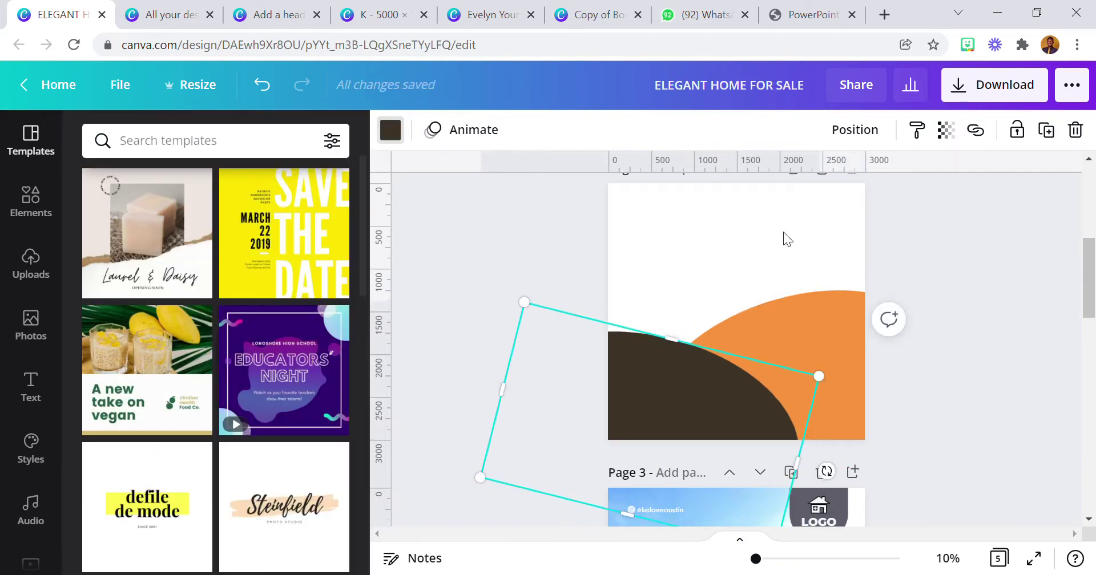
Add the recently used apartment building photo and move it up to cover the upper part of the page
{"action": "left_click", "coordinate": [783, 232]}
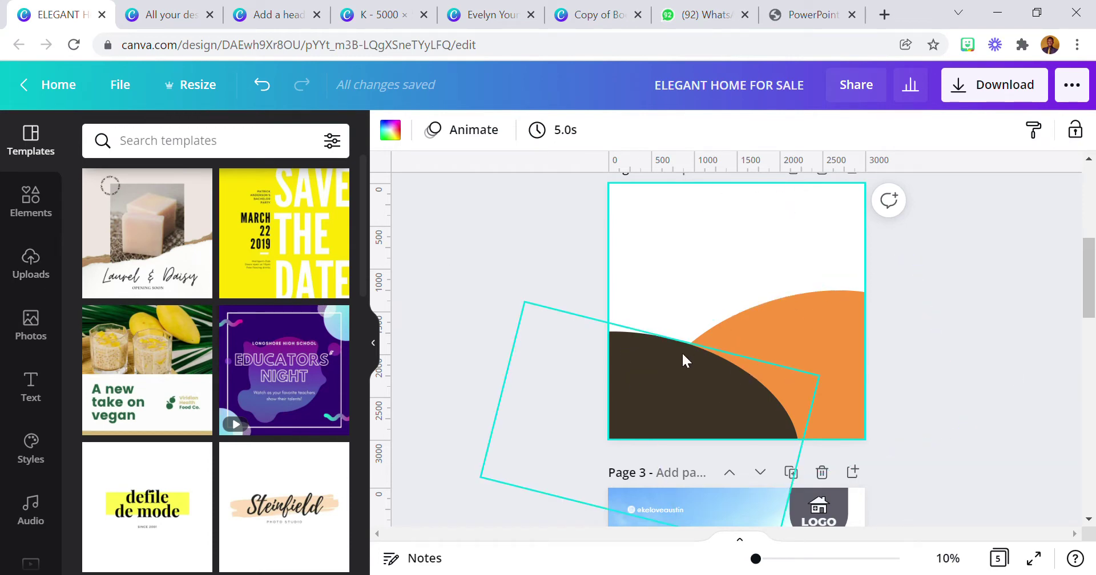
{"action": "left_click", "coordinate": [40, 323]}
{"action": "left_click", "coordinate": [280, 305]}
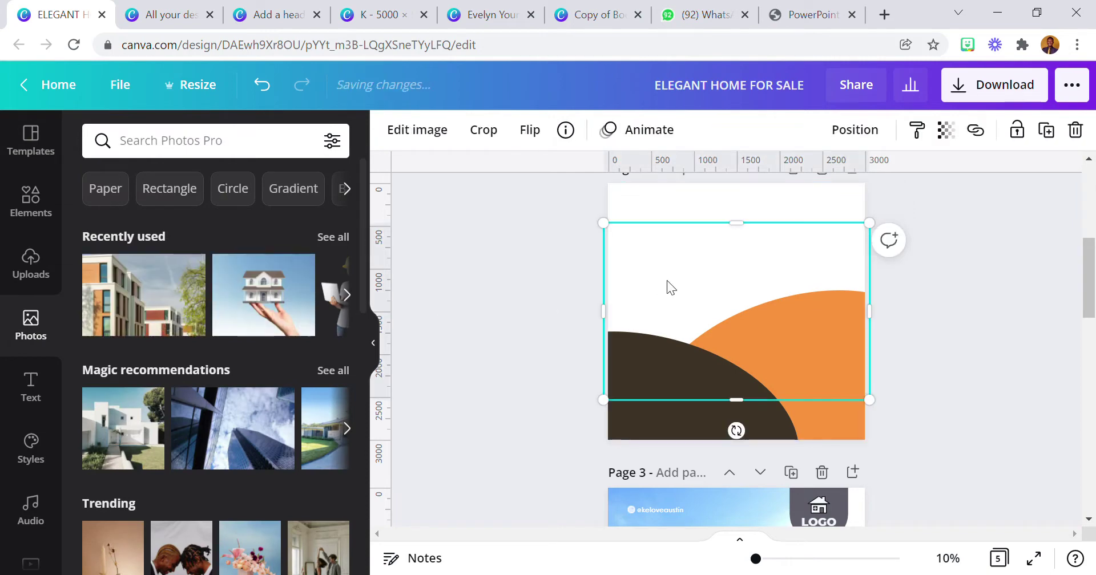
{"action": "left_click_drag", "start_coordinate": [745, 299], "coordinate": [752, 264]}
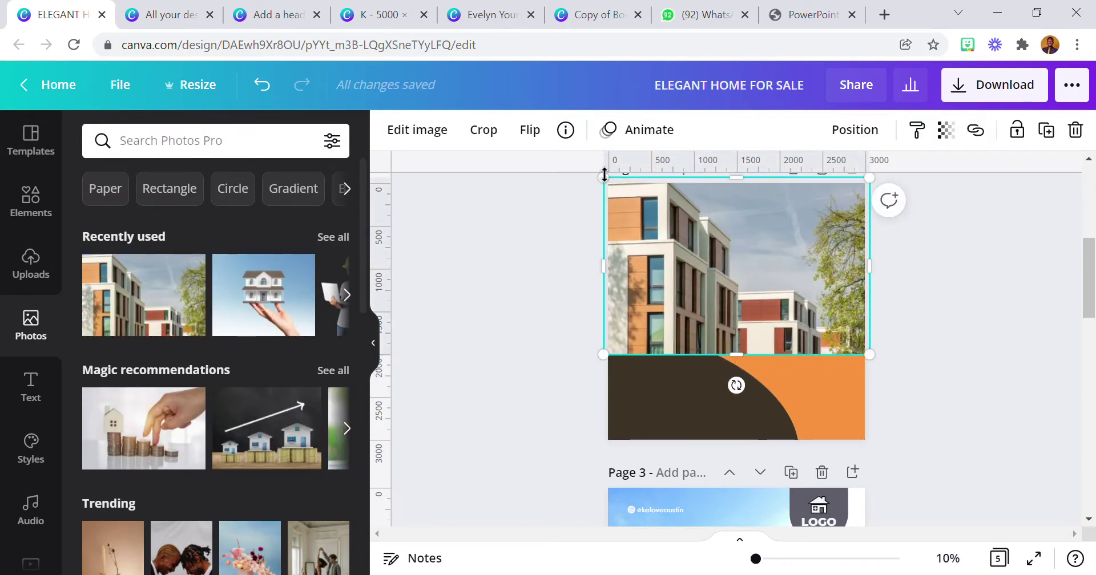
Flip the building photo horizontally, nudge it upward and send it backward behind the two ellipses
{"action": "left_click", "coordinate": [531, 134]}
{"action": "left_click", "coordinate": [575, 179]}
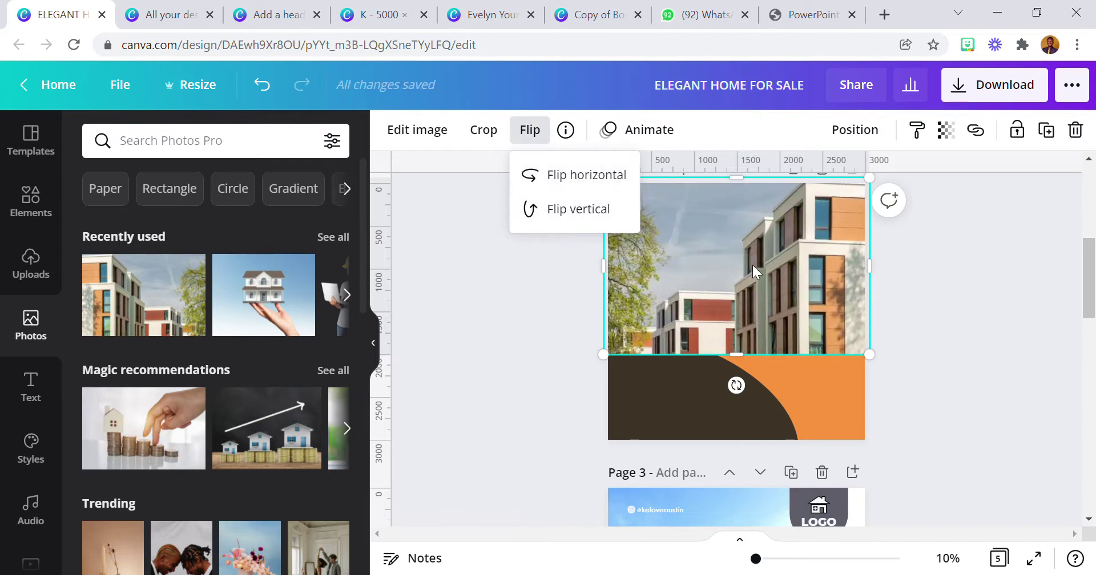
{"action": "left_click_drag", "start_coordinate": [806, 225], "coordinate": [807, 213]}
{"action": "left_click", "coordinate": [854, 130]}
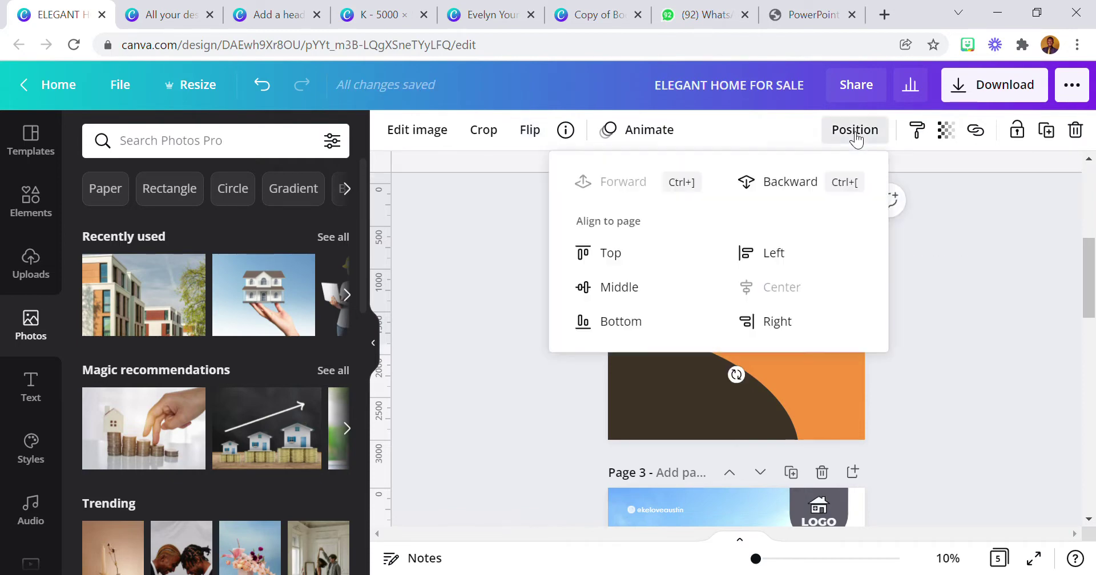
{"action": "left_click", "coordinate": [793, 184]}
{"action": "left_click", "coordinate": [922, 257]}
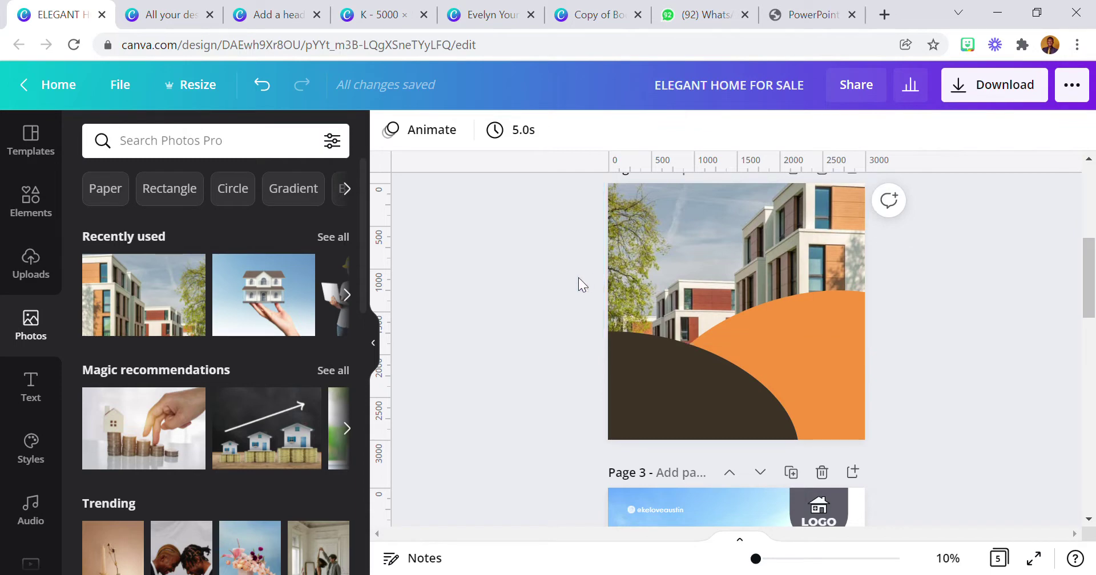
{"action": "scroll", "coordinate": [766, 279], "scroll_direction": "up", "scroll_amount": 1}
{"action": "scroll", "coordinate": [766, 279], "scroll_direction": "down", "scroll_amount": 1}
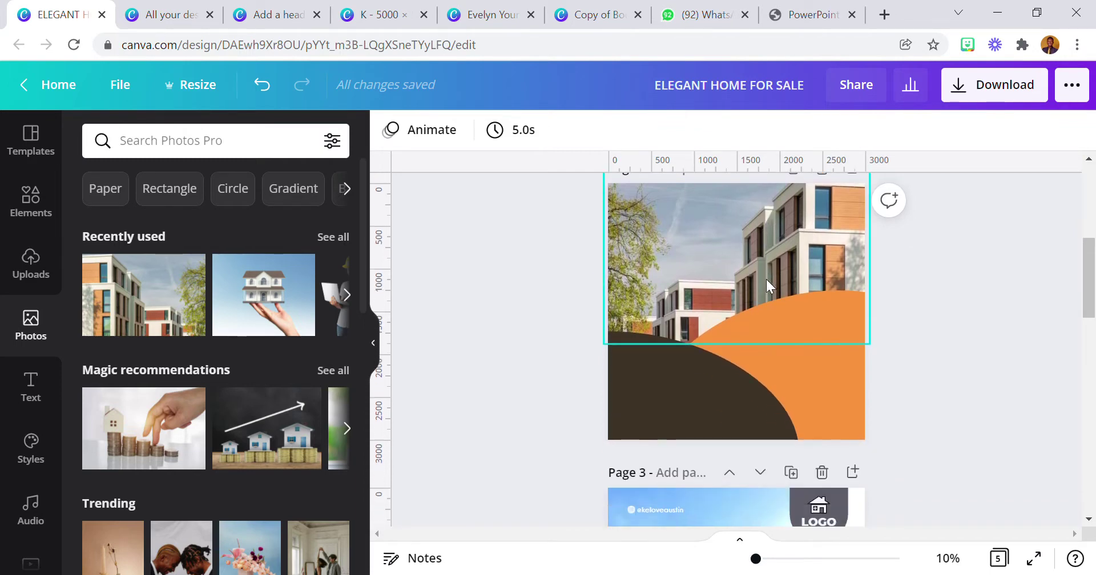
{"action": "left_click", "coordinate": [766, 279]}
{"action": "left_click", "coordinate": [540, 299]}
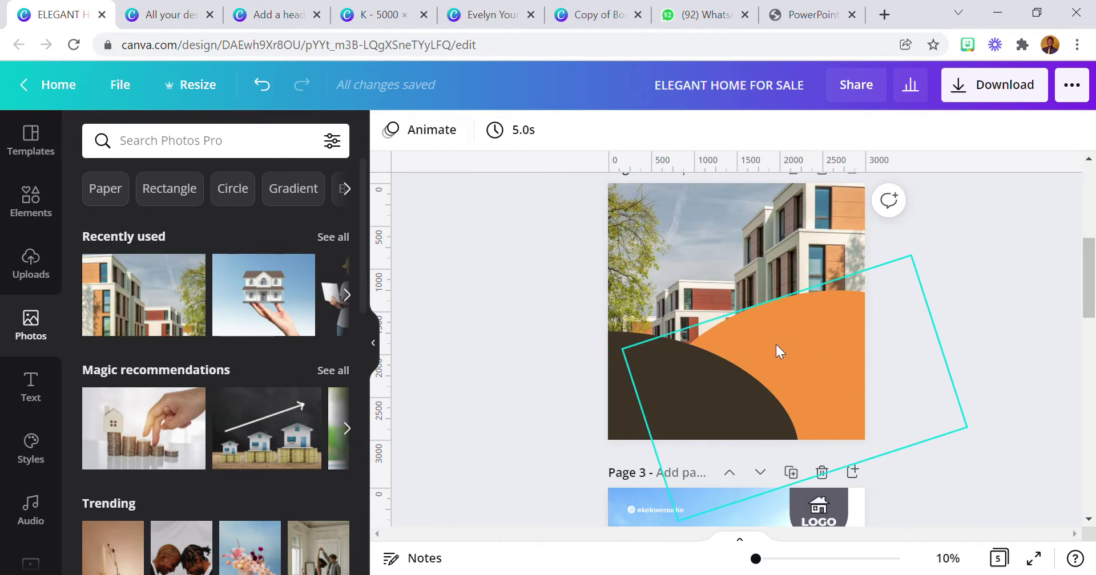
Add a circular photo frame, shrink it and place it left of center where the brown and orange curves meet
{"action": "left_click", "coordinate": [31, 199]}
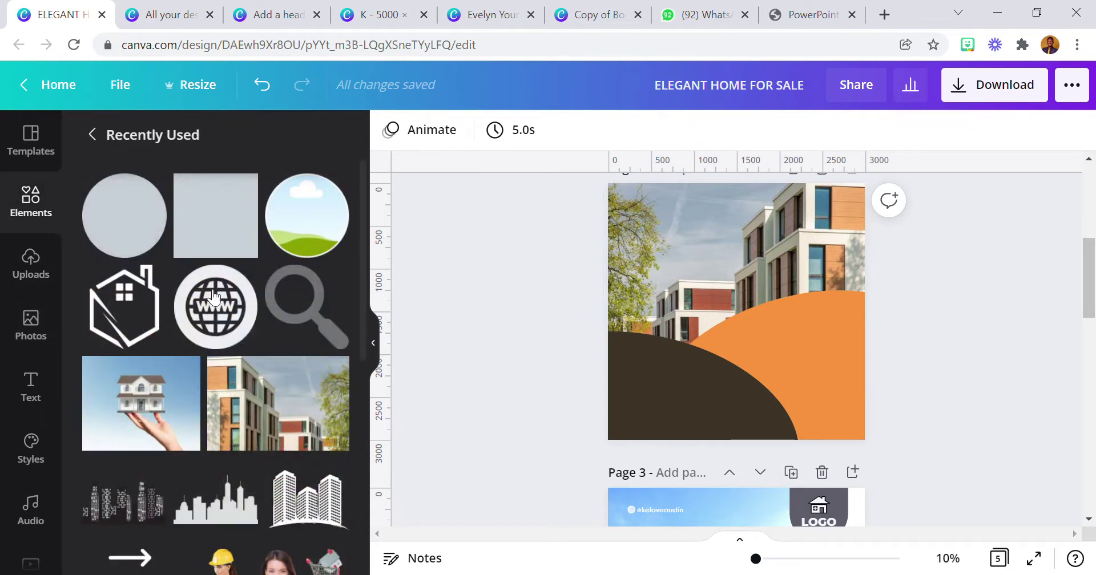
{"action": "left_click", "coordinate": [285, 231]}
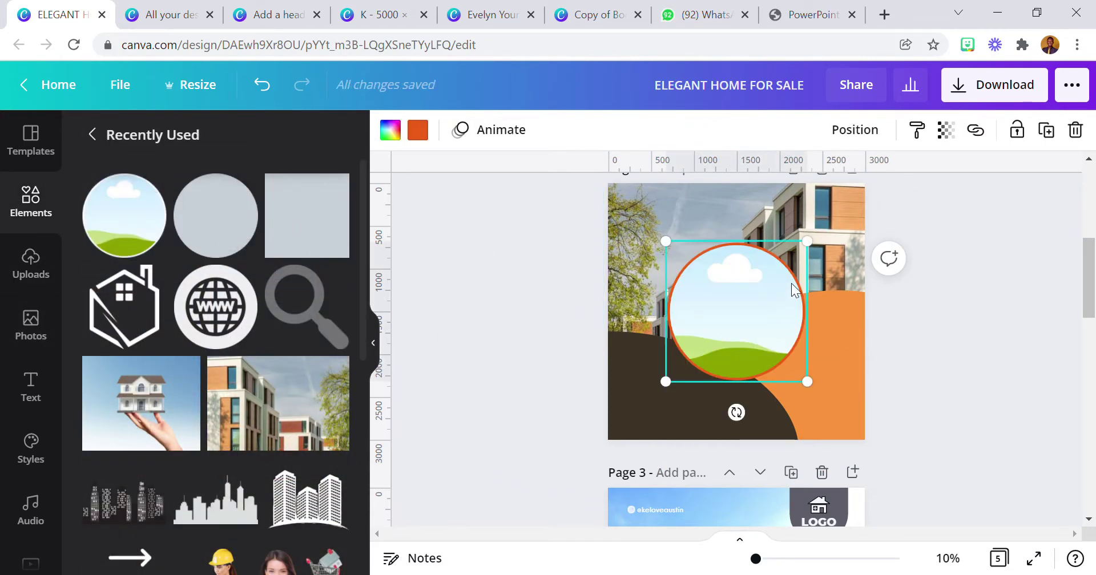
{"action": "left_click_drag", "start_coordinate": [813, 255], "coordinate": [788, 281]}
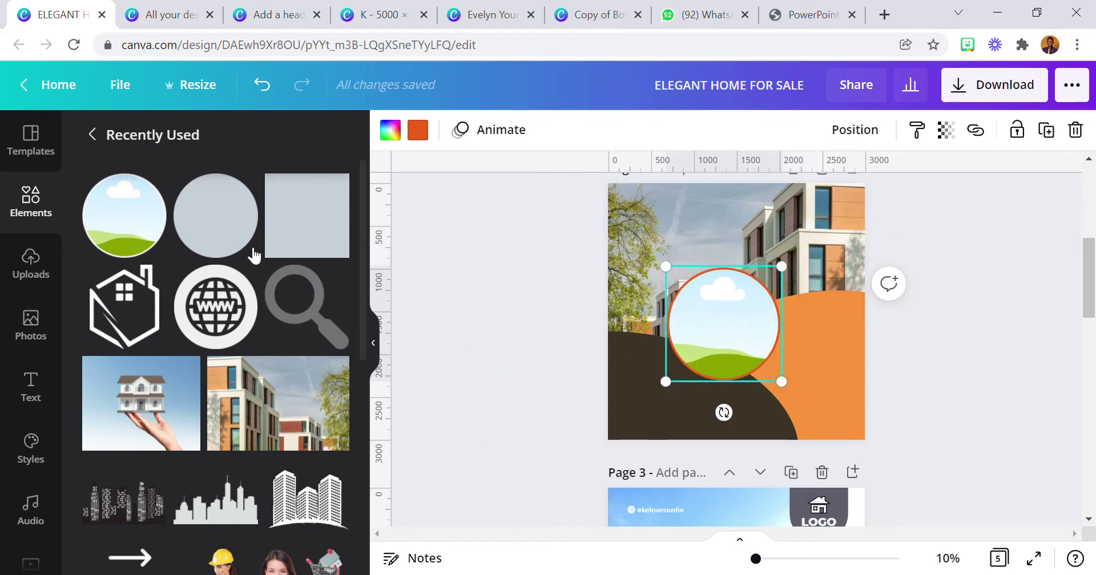
{"action": "left_click", "coordinate": [43, 153]}
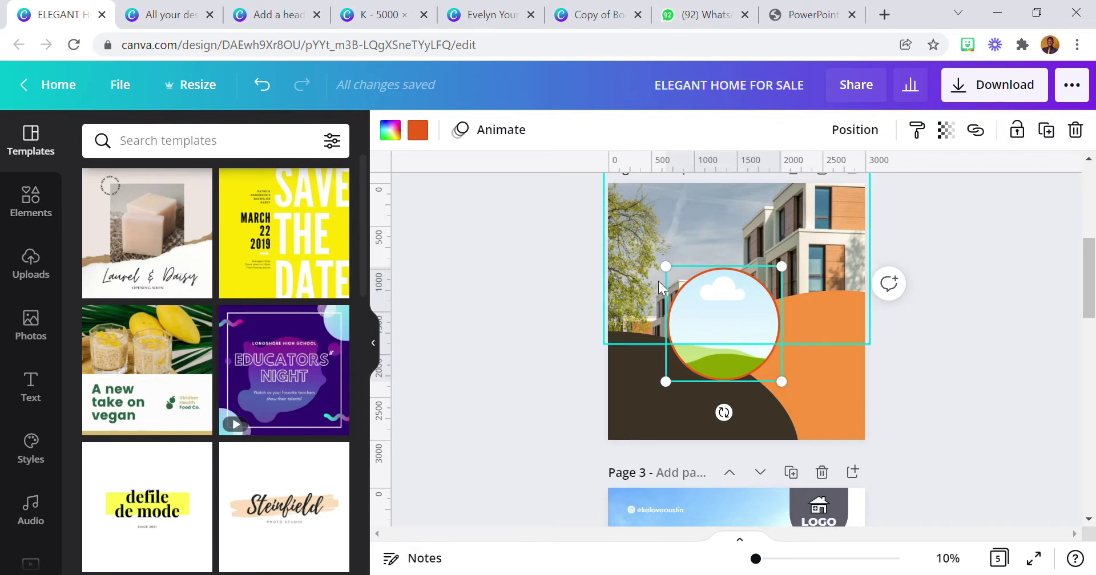
{"action": "left_click_drag", "start_coordinate": [796, 393], "coordinate": [767, 368]}
{"action": "left_click_drag", "start_coordinate": [742, 336], "coordinate": [730, 349]}
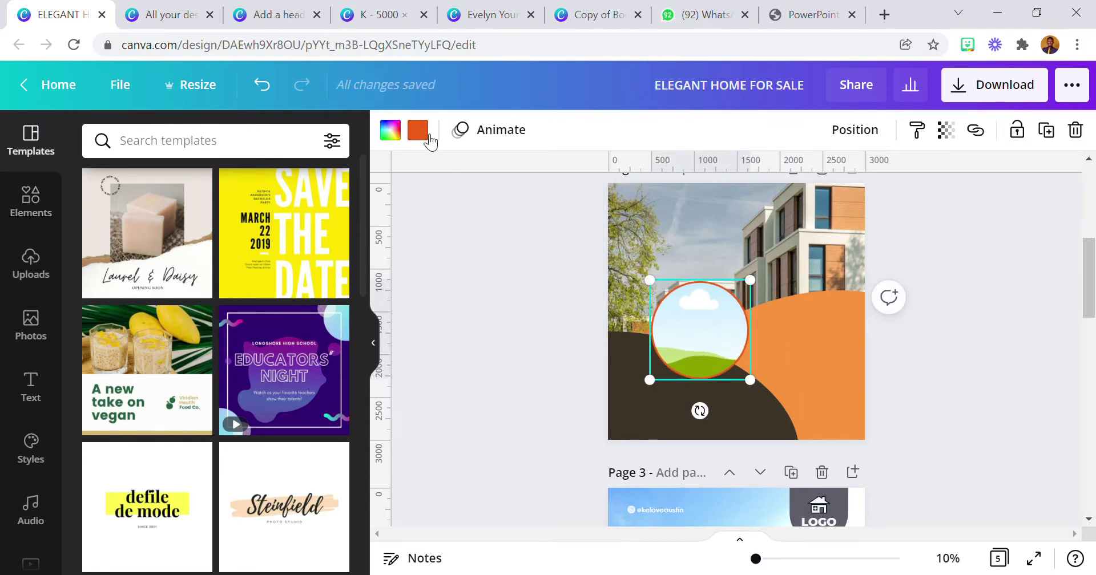
Set the circular frame's border color to white and shrink the frame a little more
{"action": "left_click", "coordinate": [418, 130]}
{"action": "left_click", "coordinate": [284, 311]}
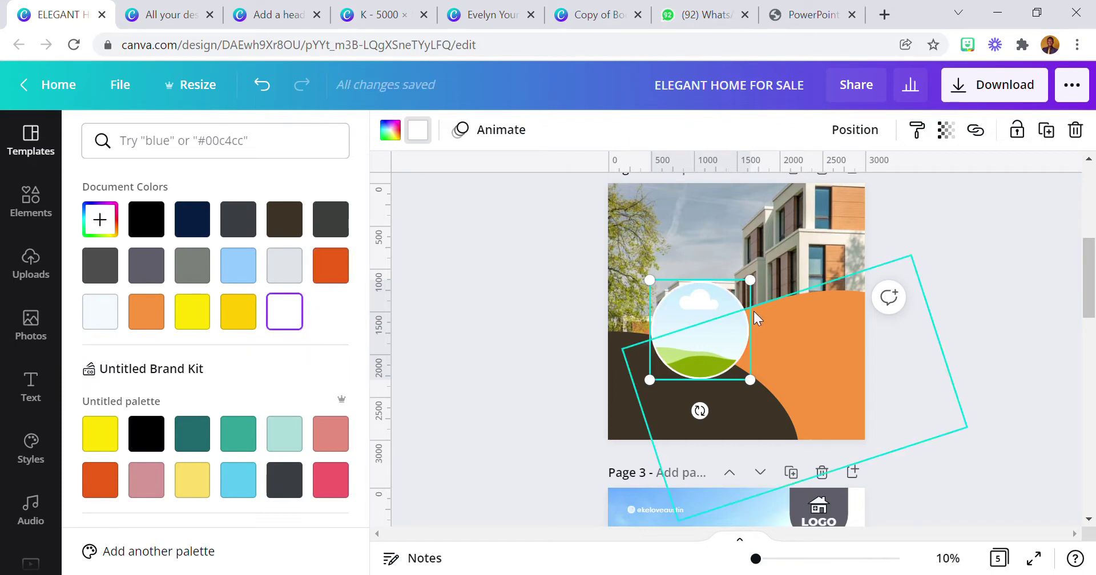
{"action": "left_click", "coordinate": [567, 328]}
{"action": "left_click", "coordinate": [673, 343]}
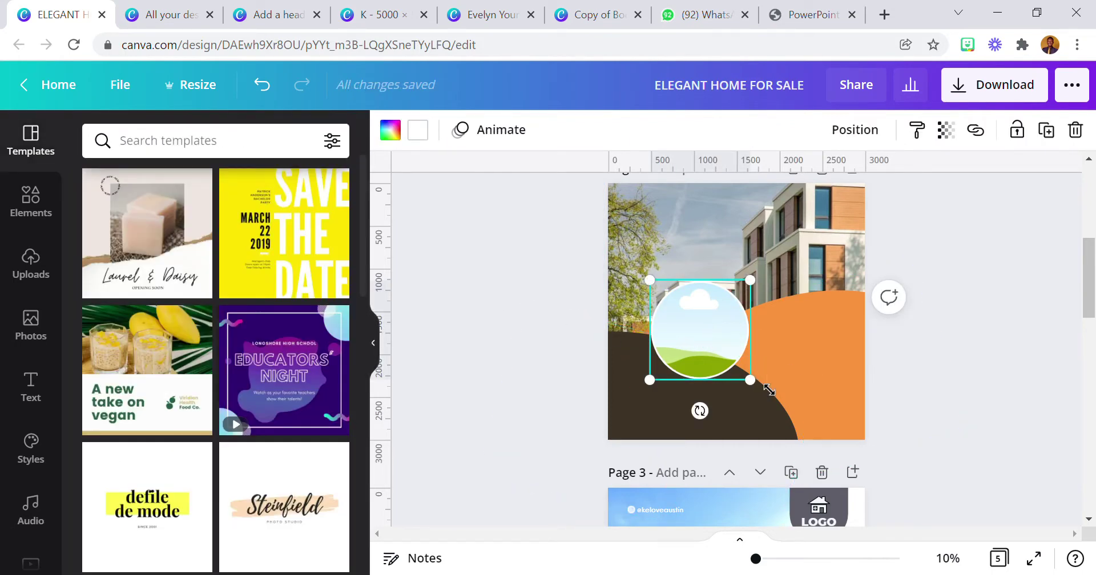
{"action": "left_click_drag", "start_coordinate": [765, 393], "coordinate": [708, 349]}
{"action": "left_click", "coordinate": [515, 305]}
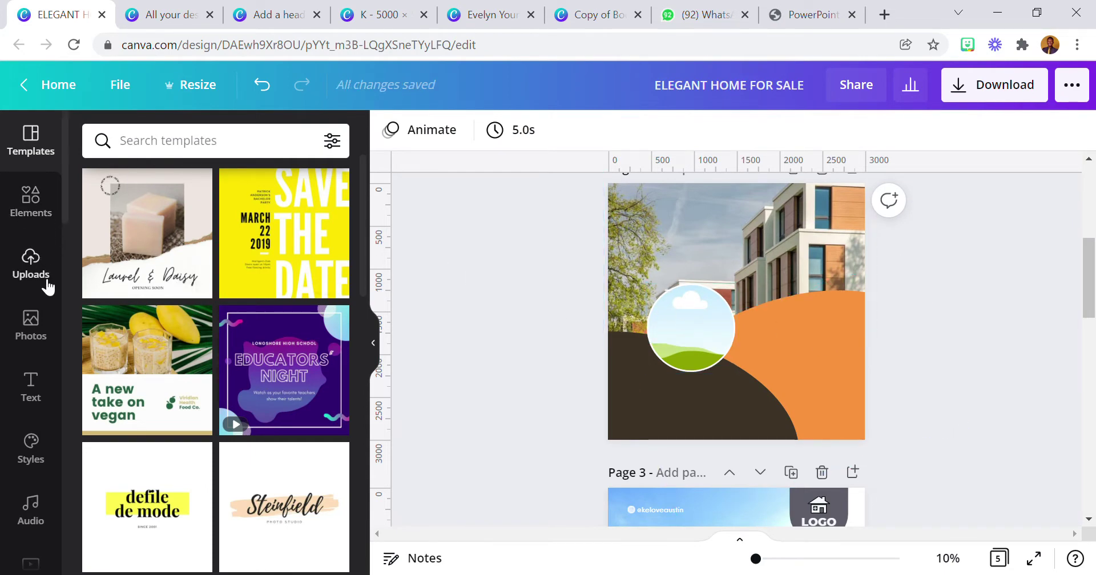
Place the recently used photo of a hand holding a model house into the circular frame and flip it horizontally
{"action": "left_click", "coordinate": [36, 327]}
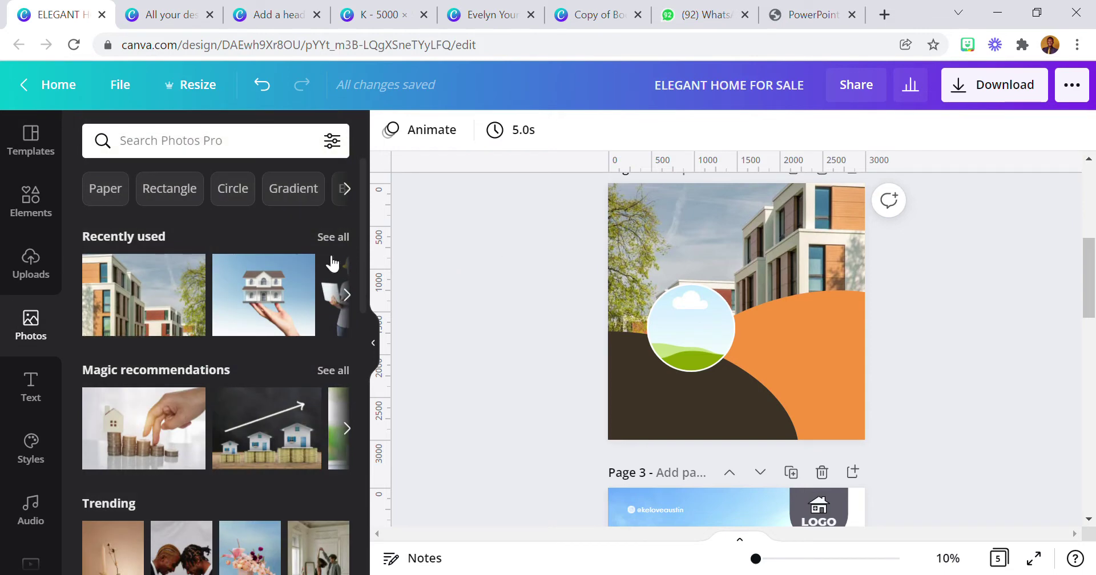
{"action": "left_click", "coordinate": [268, 294]}
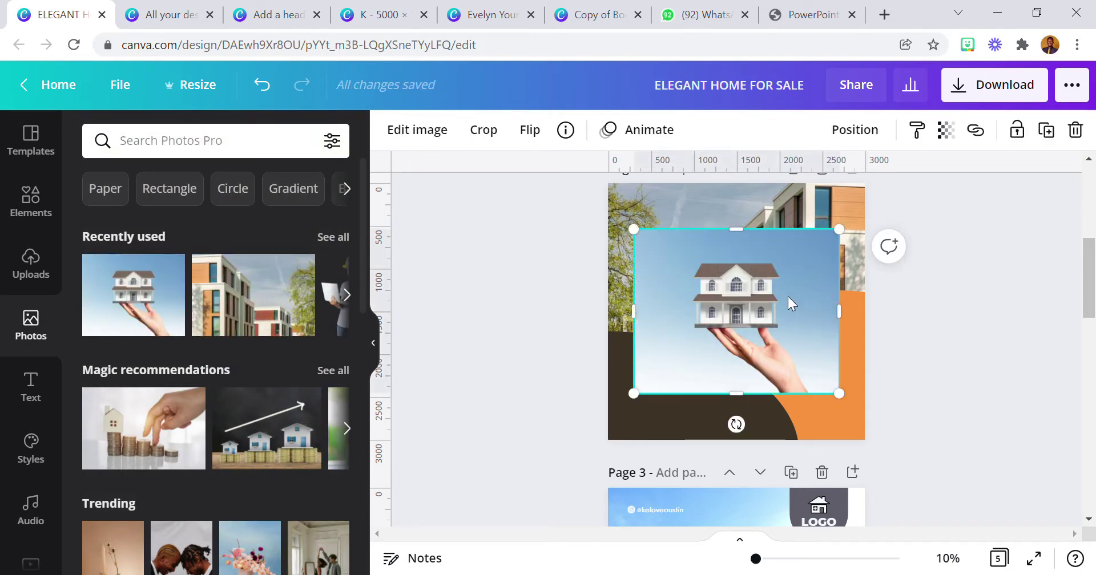
{"action": "left_click_drag", "start_coordinate": [793, 336], "coordinate": [704, 340]}
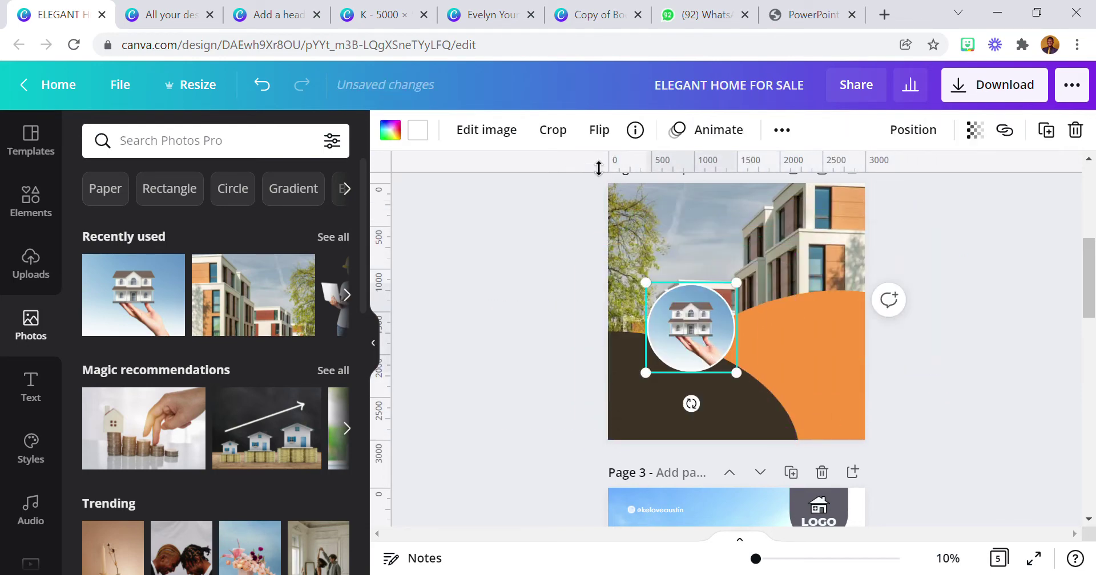
{"action": "left_click", "coordinate": [599, 130]}
{"action": "left_click", "coordinate": [656, 175]}
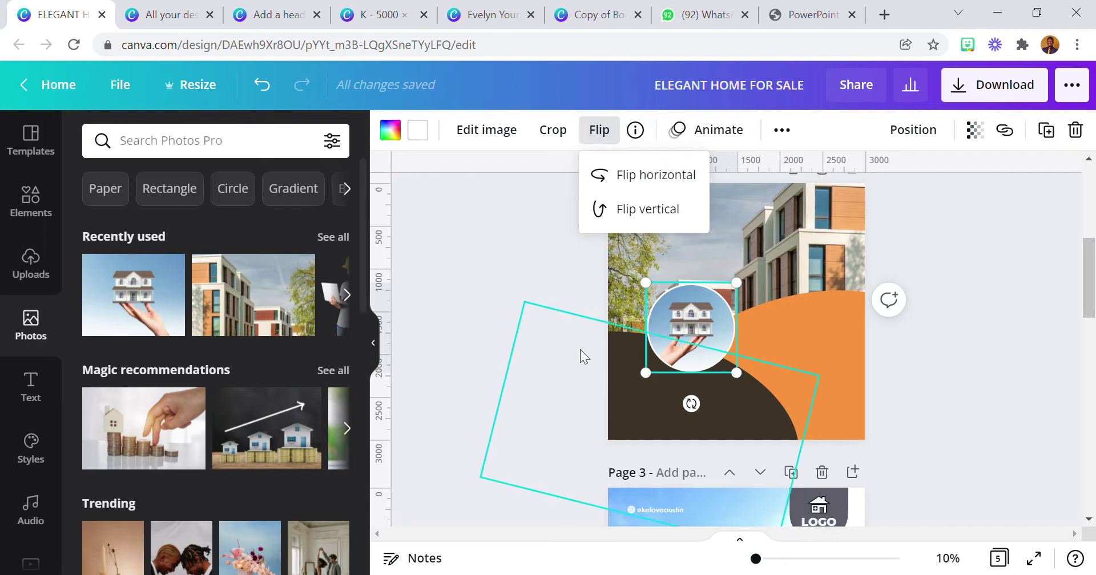
{"action": "left_click", "coordinate": [578, 349]}
Enlarge the house photo slightly inside its circular frame, keeping the house and hand centered
{"action": "double_click", "coordinate": [664, 330]}
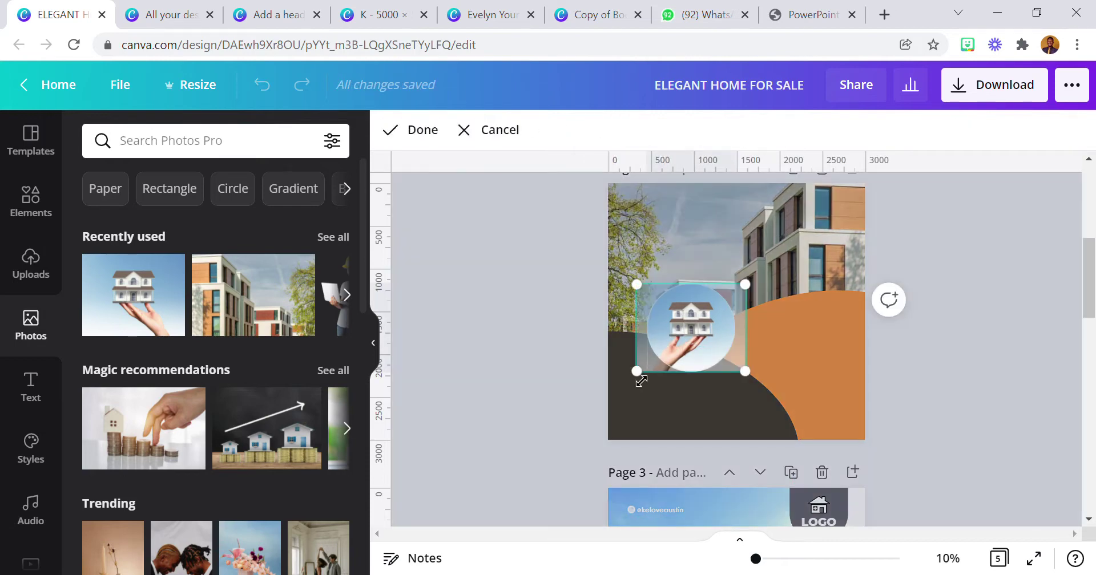
{"action": "left_click_drag", "start_coordinate": [631, 375], "coordinate": [666, 381]}
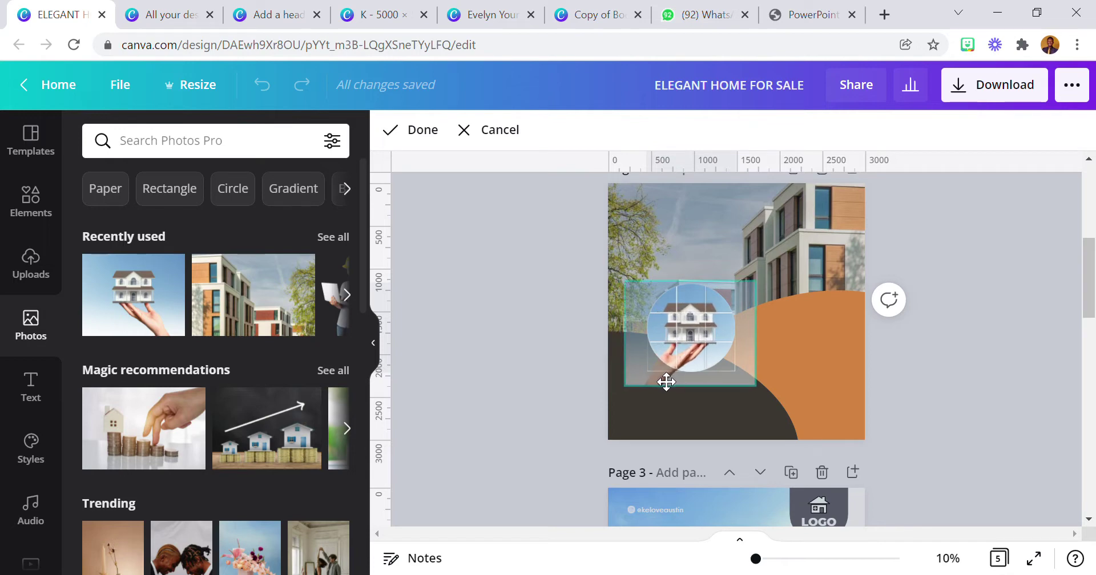
{"action": "left_click", "coordinate": [537, 317]}
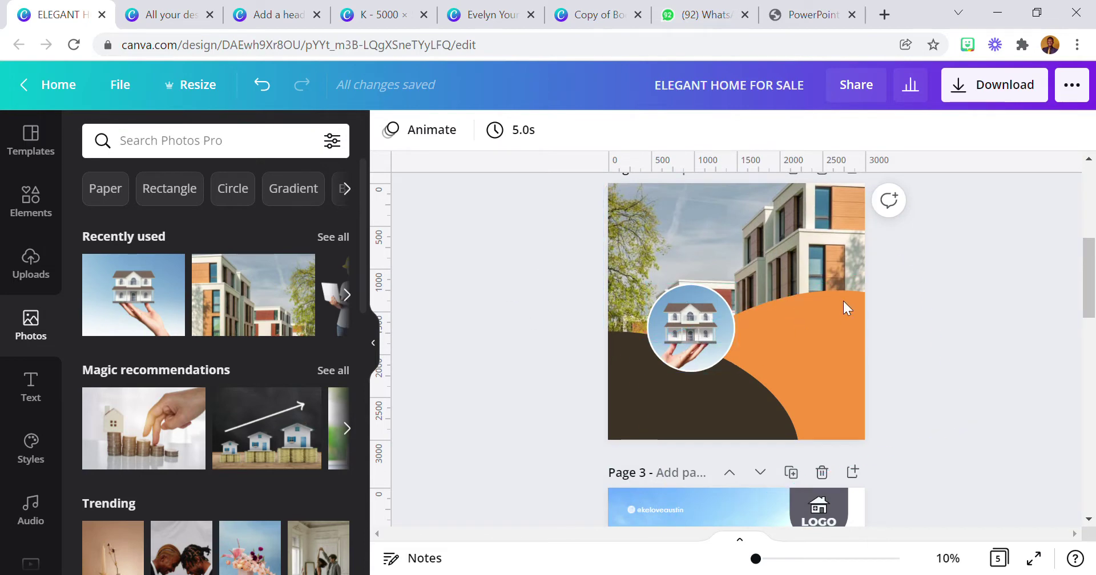
Shift the brown ellipse slightly left and up
{"action": "left_click", "coordinate": [717, 396]}
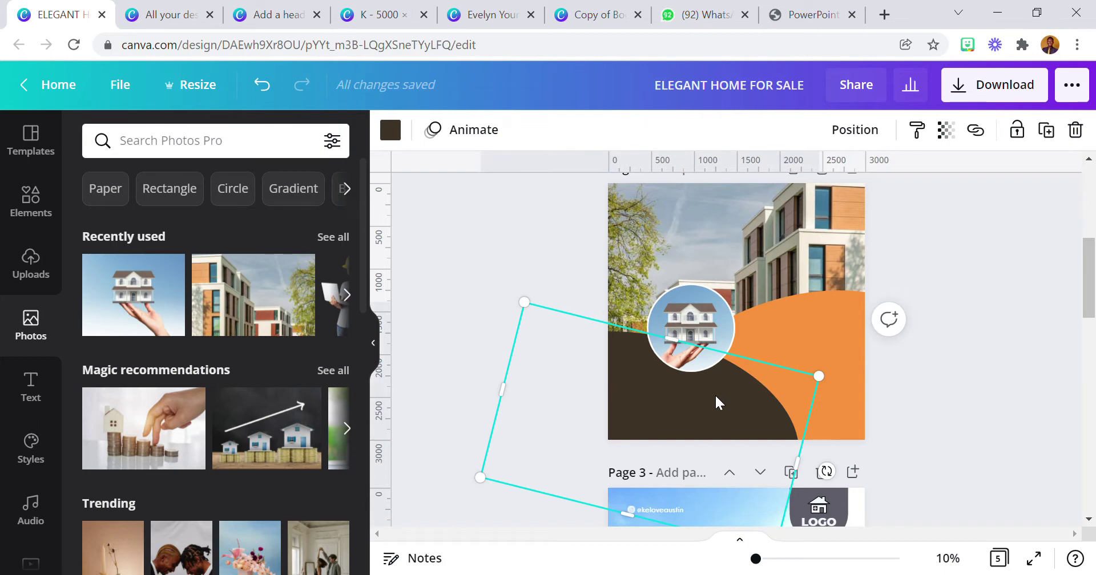
{"action": "left_click_drag", "start_coordinate": [713, 398], "coordinate": [714, 399]}
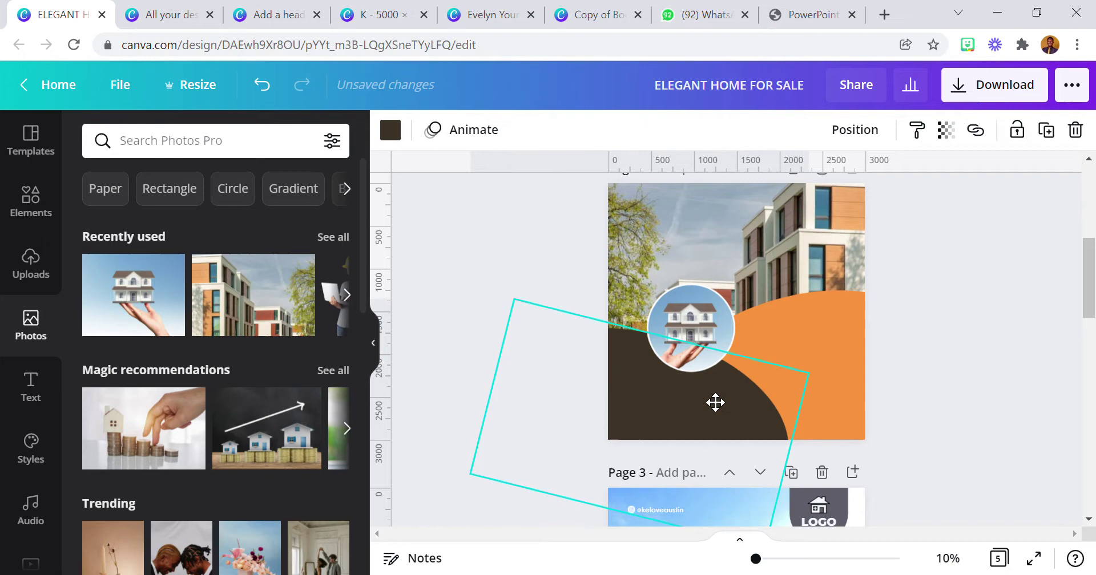
{"action": "left_click", "coordinate": [524, 240]}
{"action": "left_click", "coordinate": [713, 333]}
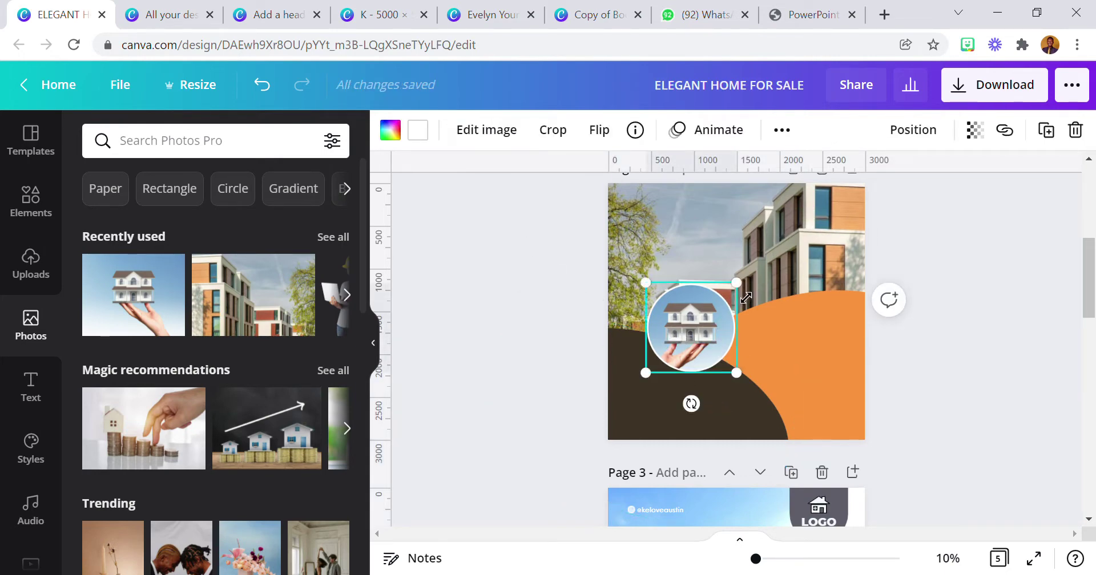
{"action": "left_click_drag", "start_coordinate": [745, 298], "coordinate": [744, 290]}
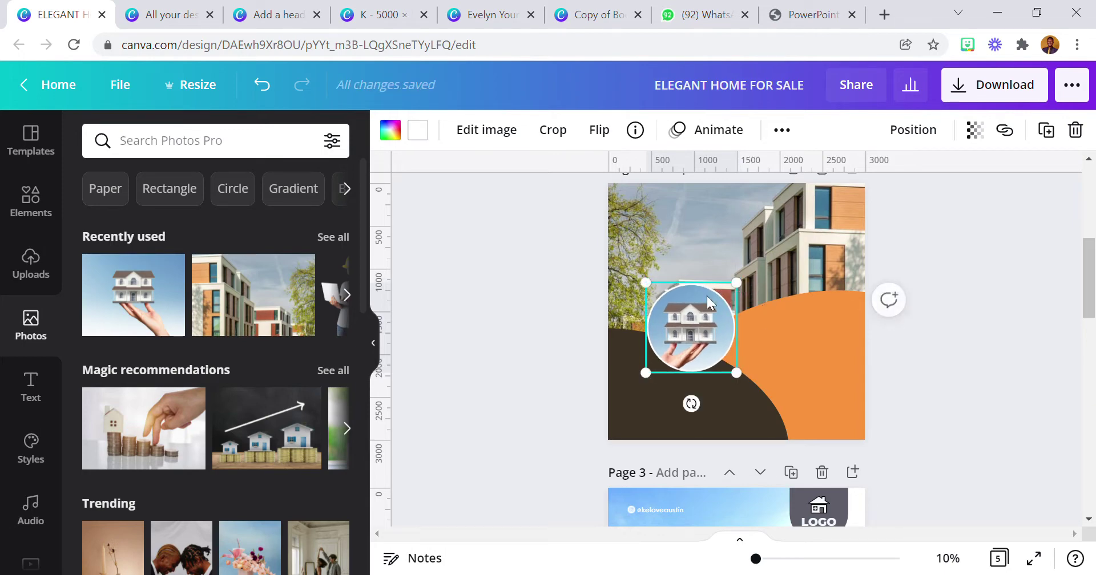
{"action": "left_click", "coordinate": [584, 341]}
{"action": "double_click", "coordinate": [704, 332]}
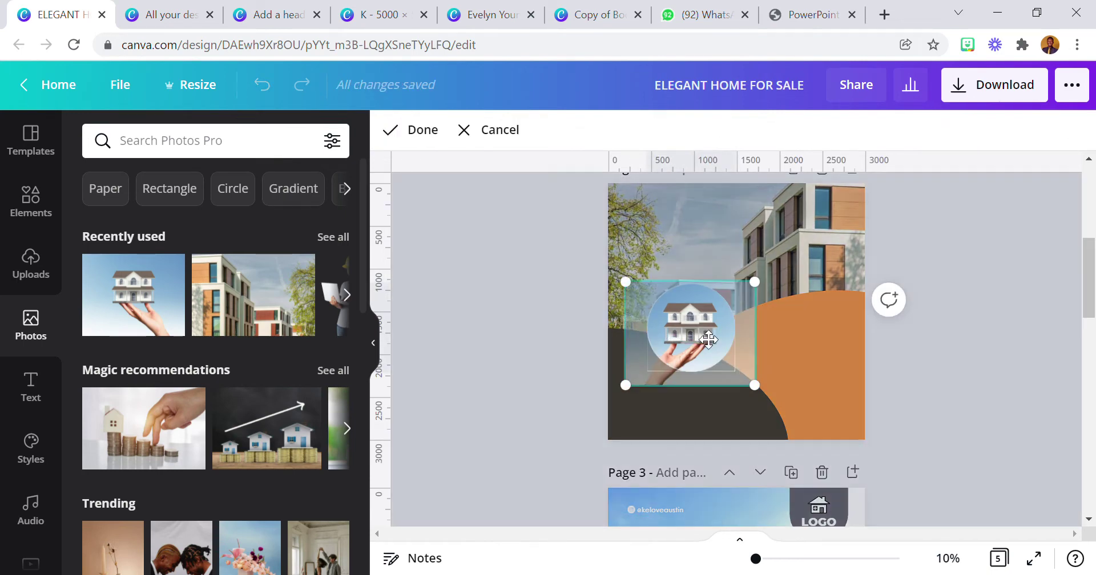
{"action": "left_click_drag", "start_coordinate": [634, 298], "coordinate": [631, 296]}
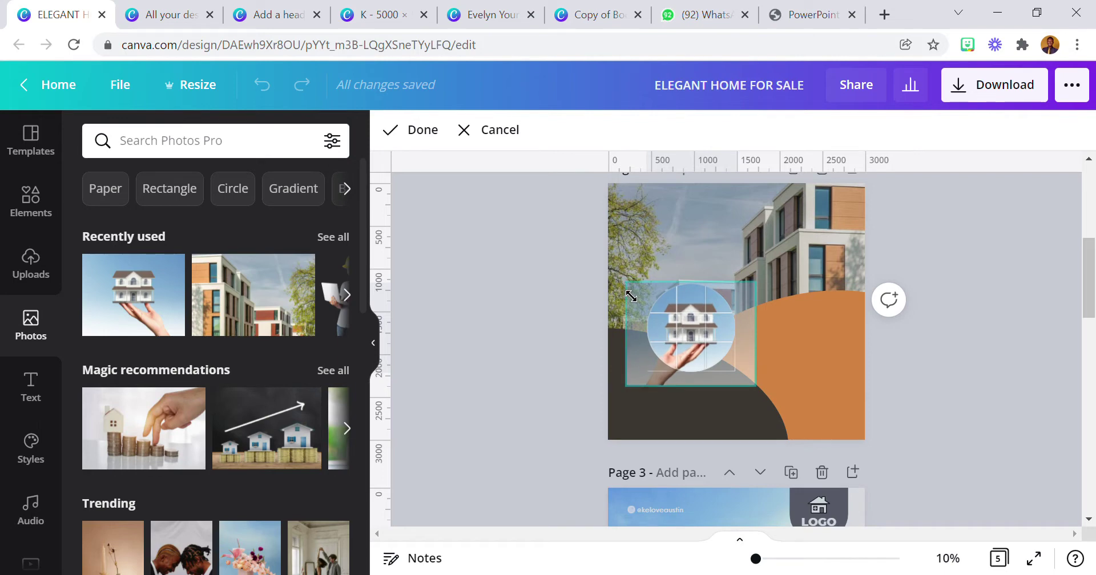
{"action": "left_click", "coordinate": [502, 276]}
Nudge the orange ellipse slightly upward and the brown ellipse a little further left
{"action": "left_click_drag", "start_coordinate": [731, 399], "coordinate": [824, 351]}
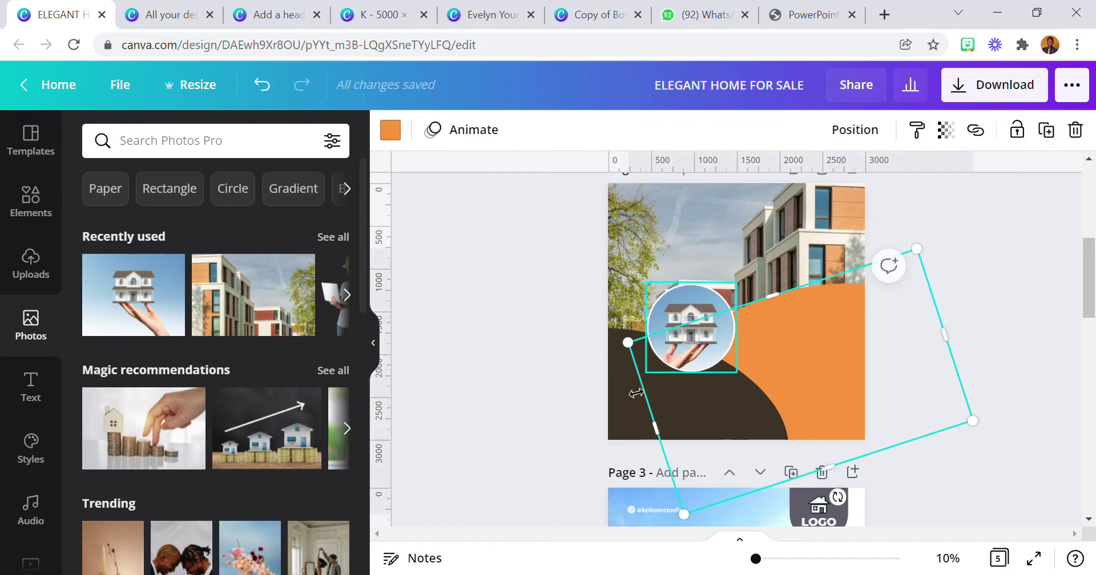
{"action": "left_click", "coordinate": [620, 399]}
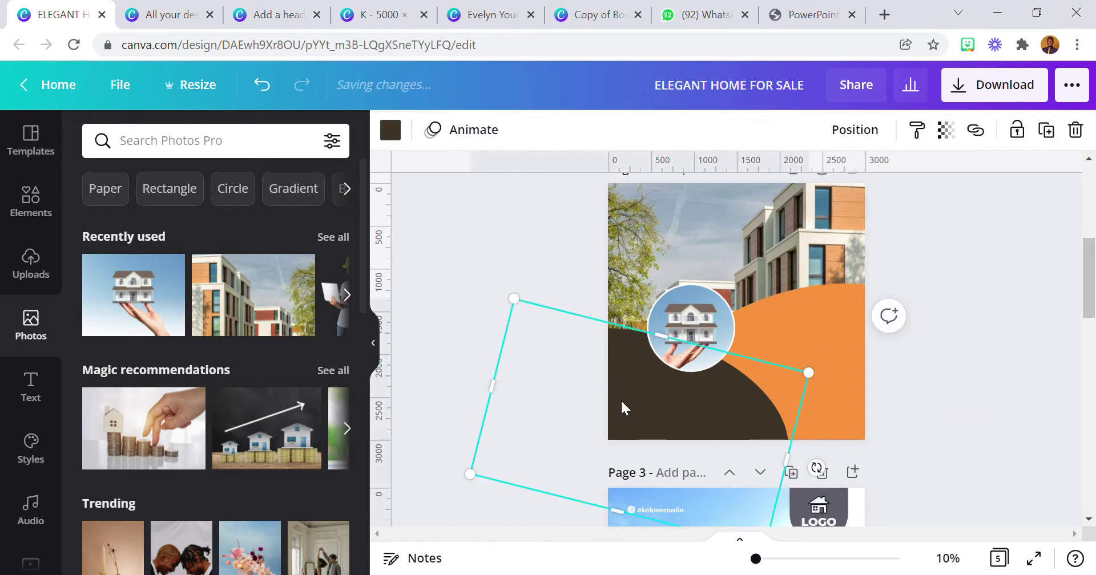
{"action": "left_click", "coordinate": [543, 247]}
Add a right-aligned subheading on the orange shape beside the circular photo and set its font to Gordita Bold
{"action": "left_click", "coordinate": [44, 385]}
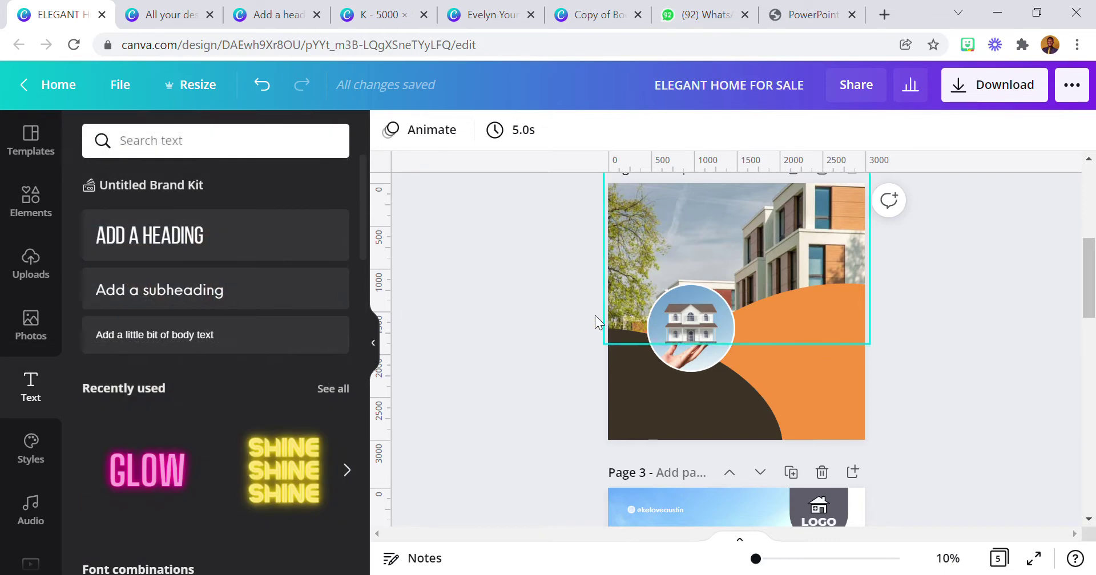
{"action": "left_click", "coordinate": [215, 289]}
{"action": "left_click_drag", "start_coordinate": [751, 324], "coordinate": [841, 384]}
{"action": "left_click", "coordinate": [754, 140]}
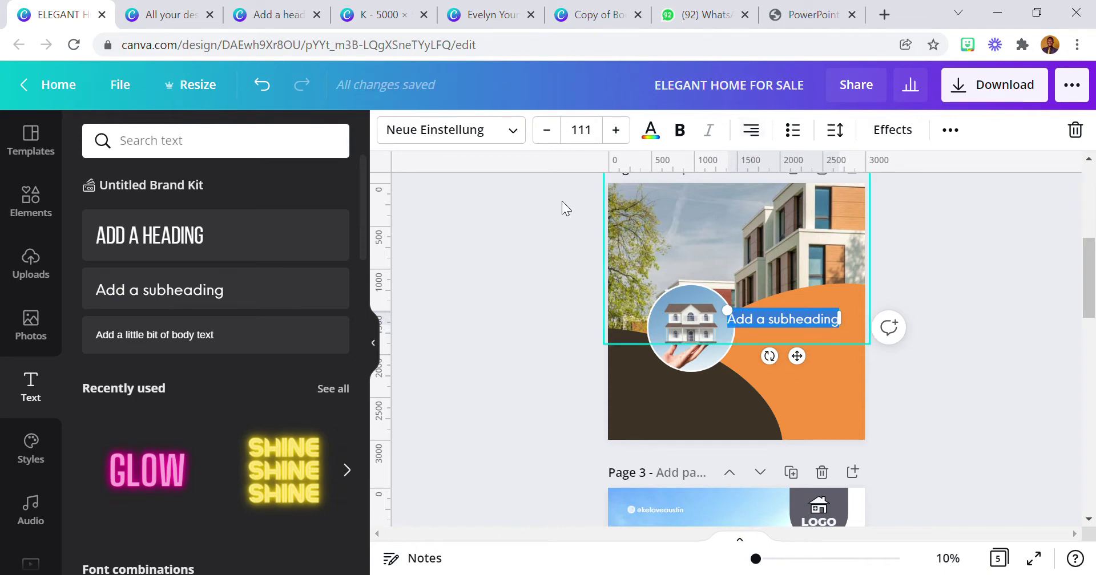
{"action": "left_click", "coordinate": [482, 136]}
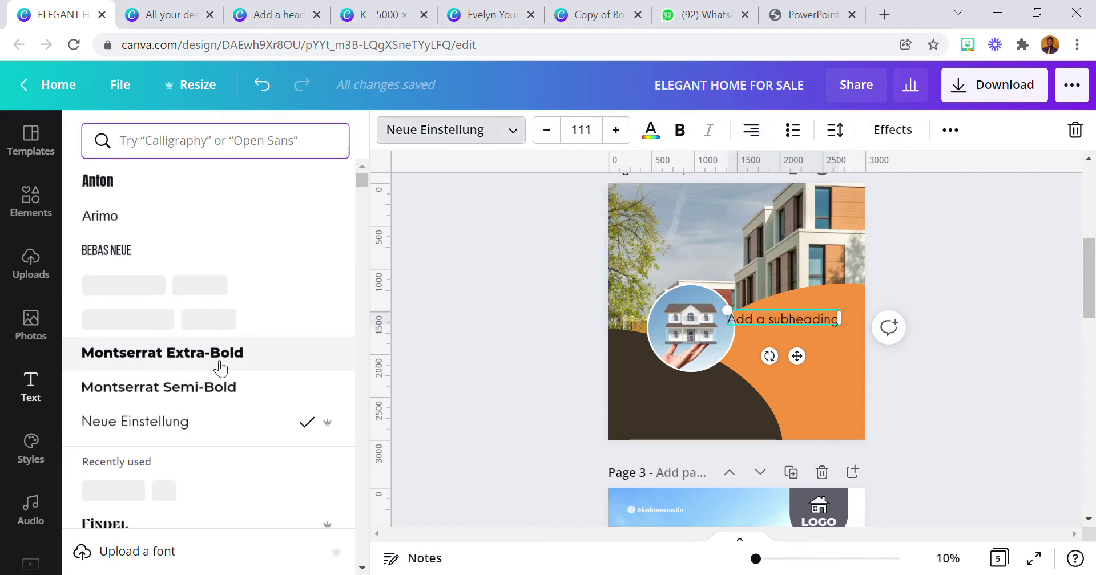
{"action": "left_click", "coordinate": [216, 301]}
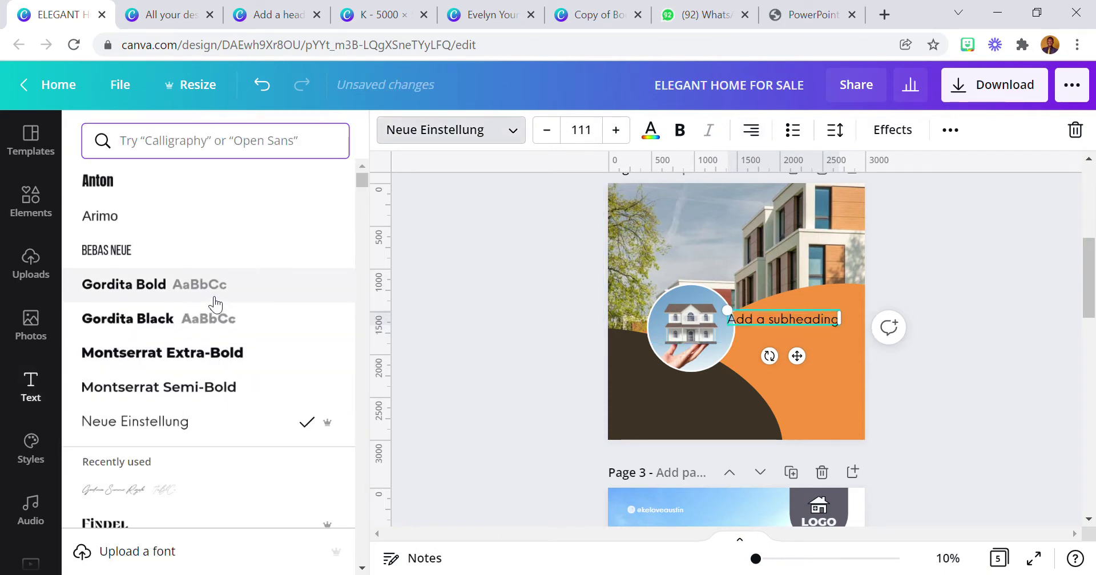
Replace the subheading text with "FIND YOUR DREAM HOME", wrap it onto three lines and enlarge it to size 156
{"action": "double_click", "coordinate": [825, 321]}
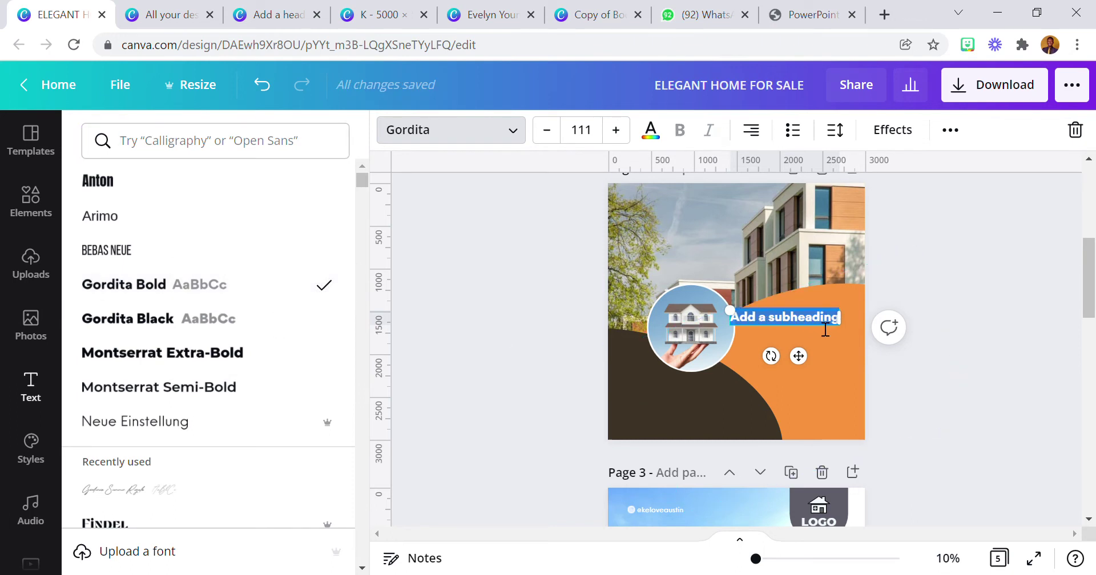
{"action": "type", "text": "FIND"}
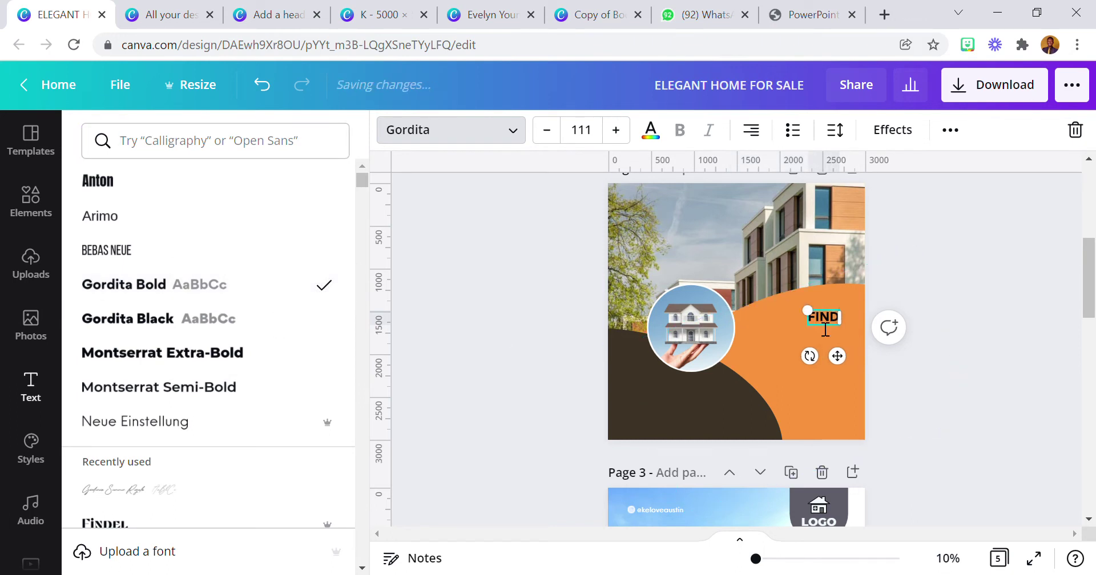
{"action": "type", "text": " YOUR DREA"}
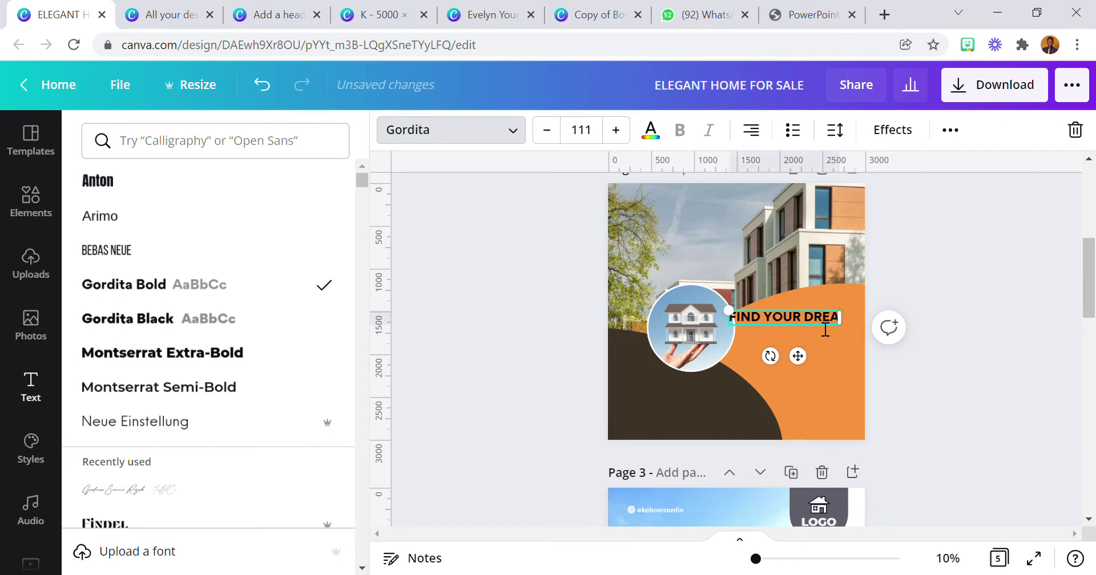
{"action": "type", "text": "M HOME"}
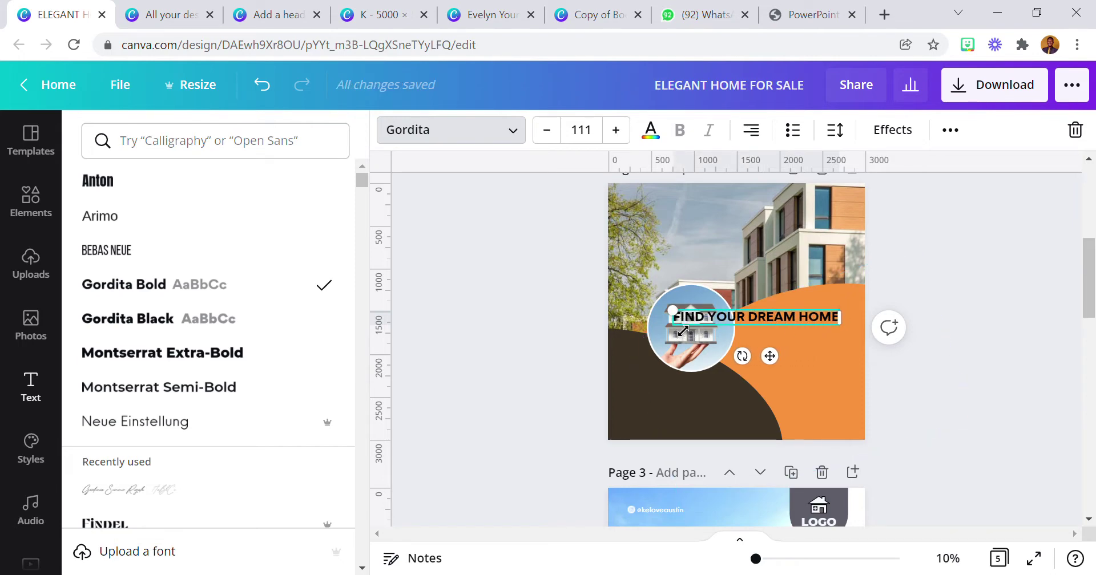
{"action": "left_click_drag", "start_coordinate": [682, 329], "coordinate": [750, 329]}
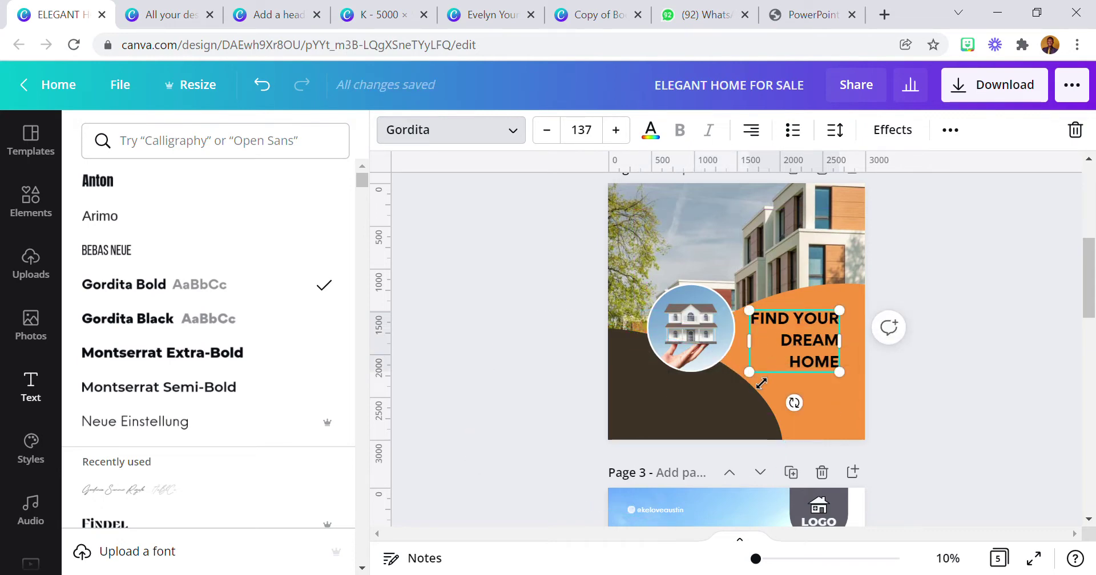
{"action": "left_click_drag", "start_coordinate": [752, 391], "coordinate": [739, 400]}
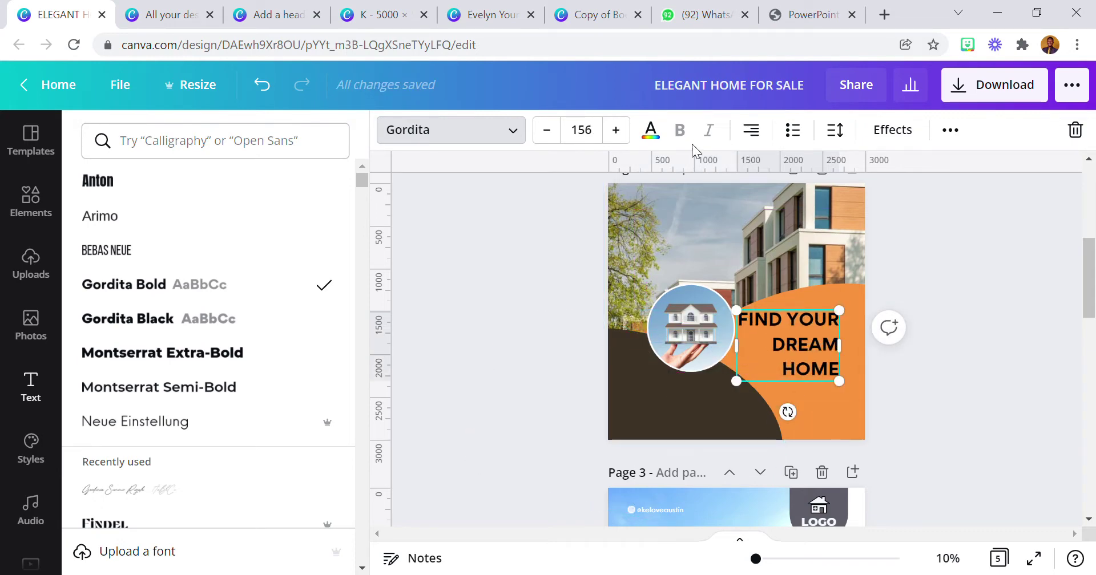
Color the "FIND YOUR DREAM HOME" text white and move it slightly down and right on the orange shape
{"action": "left_click", "coordinate": [651, 133]}
{"action": "left_click", "coordinate": [245, 312]}
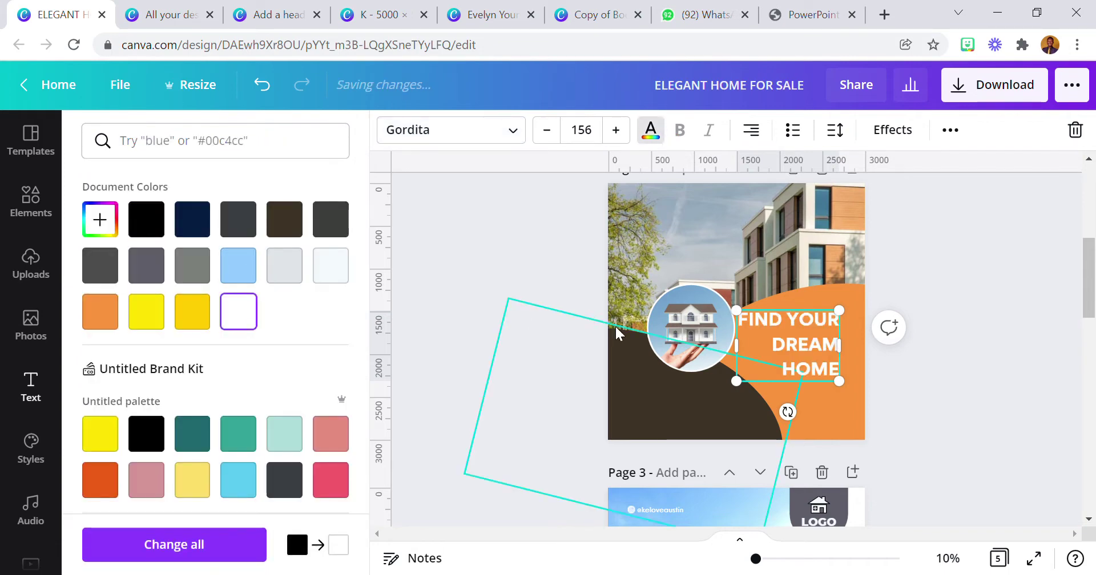
{"action": "key", "text": "Escape"}
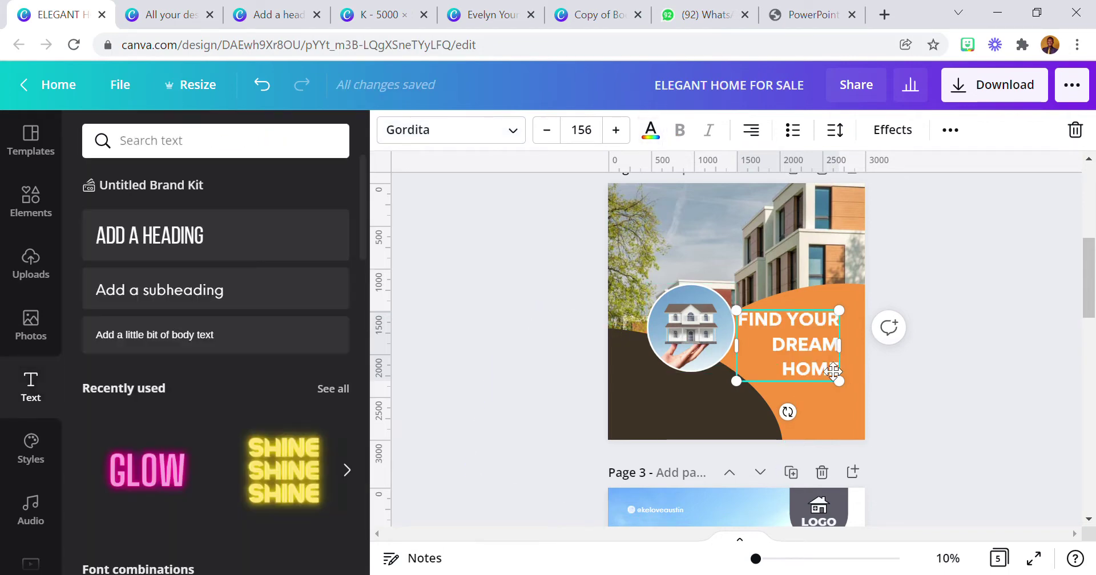
{"action": "left_click", "coordinate": [943, 356]}
{"action": "left_click_drag", "start_coordinate": [820, 351], "coordinate": [837, 370]}
Reduce the headline's line spacing to about 1.22 and enlarge the text slightly to size 161
{"action": "left_click", "coordinate": [836, 130]}
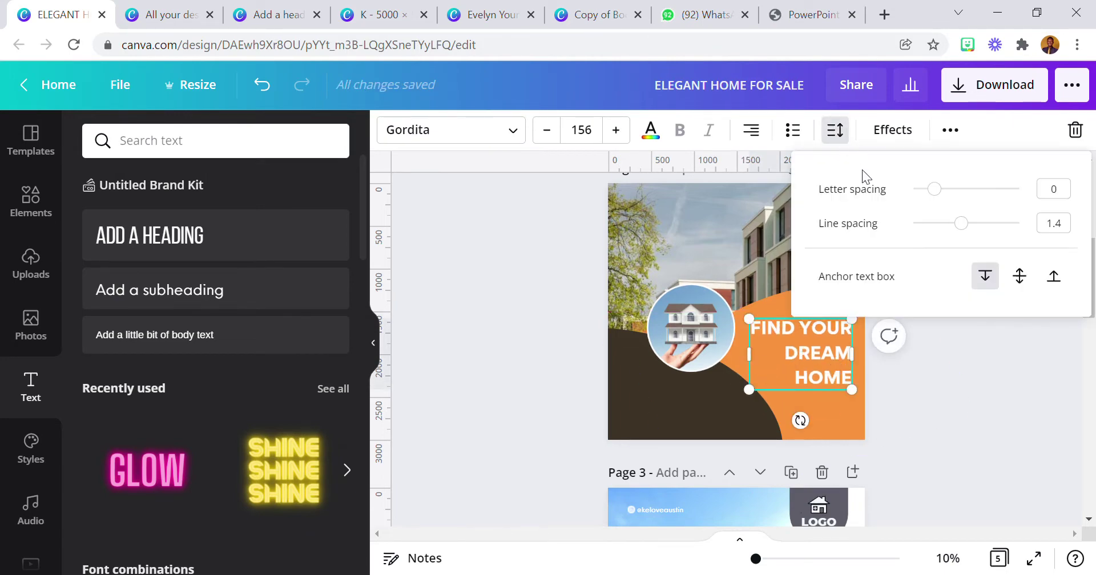
{"action": "mouse_move", "coordinate": [962, 225]}
{"action": "left_mouse_down"}
{"action": "mouse_move", "coordinate": [949, 227]}
{"action": "mouse_move", "coordinate": [959, 234]}
{"action": "left_mouse_up"}
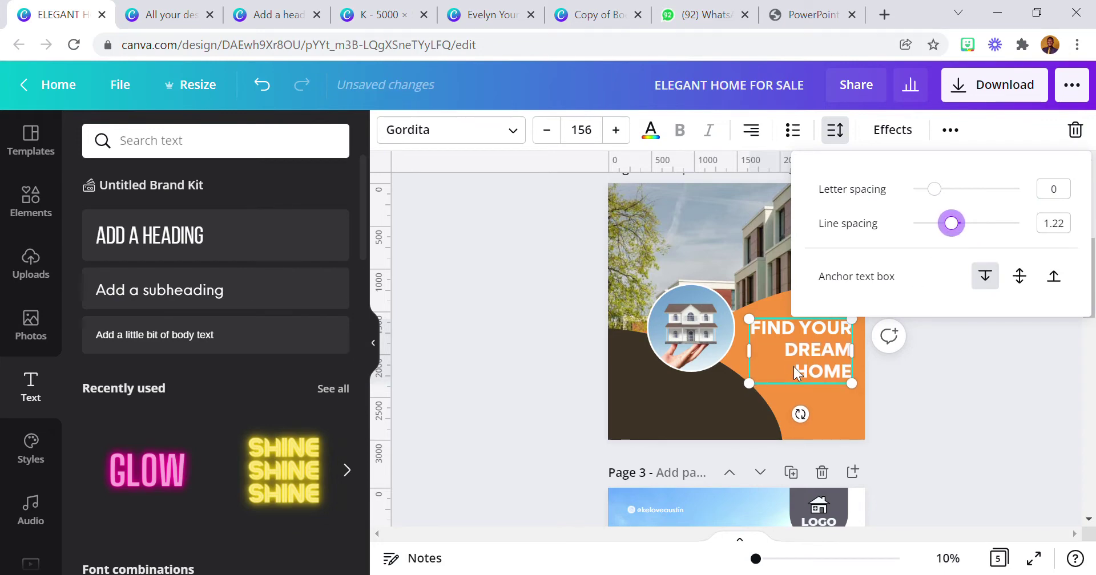
{"action": "left_click", "coordinate": [932, 368]}
{"action": "left_click", "coordinate": [823, 367]}
{"action": "left_click_drag", "start_coordinate": [763, 396], "coordinate": [759, 399]}
{"action": "left_click", "coordinate": [949, 342]}
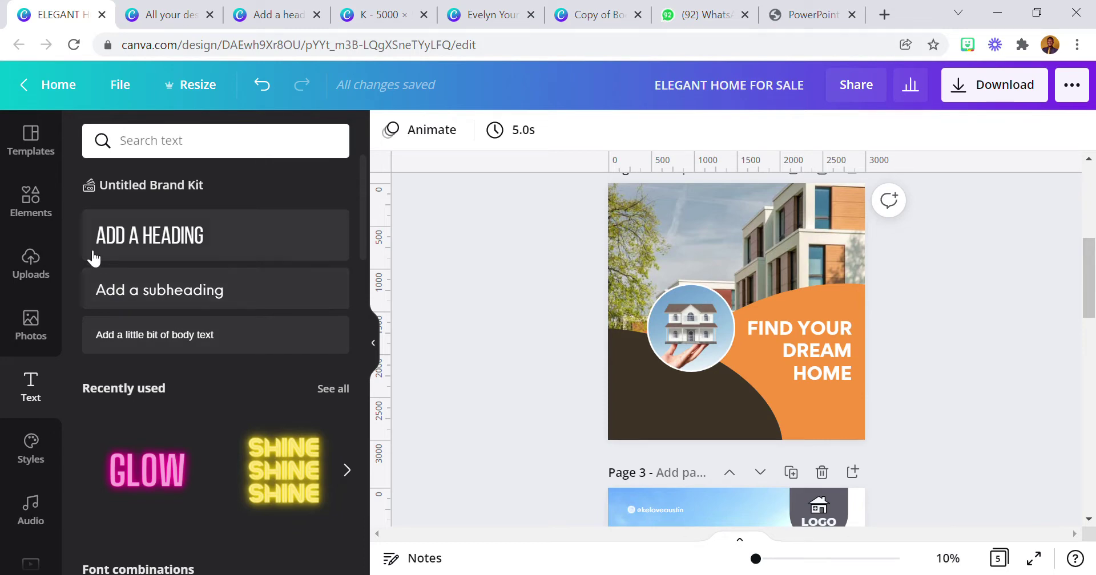
Add a recently used square, reshape it into a wide rectangle below the word "HOME" and fill it white
{"action": "left_click", "coordinate": [30, 204]}
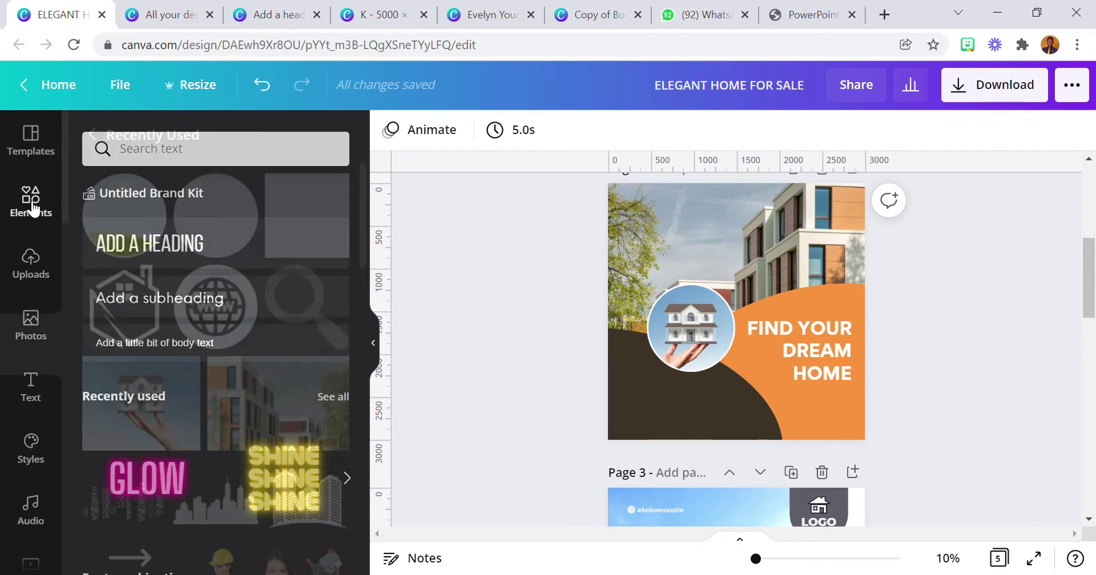
{"action": "left_click", "coordinate": [306, 212]}
{"action": "left_click_drag", "start_coordinate": [736, 245], "coordinate": [731, 357]}
{"action": "left_click_drag", "start_coordinate": [783, 424], "coordinate": [826, 453]}
{"action": "left_click", "coordinate": [390, 130]}
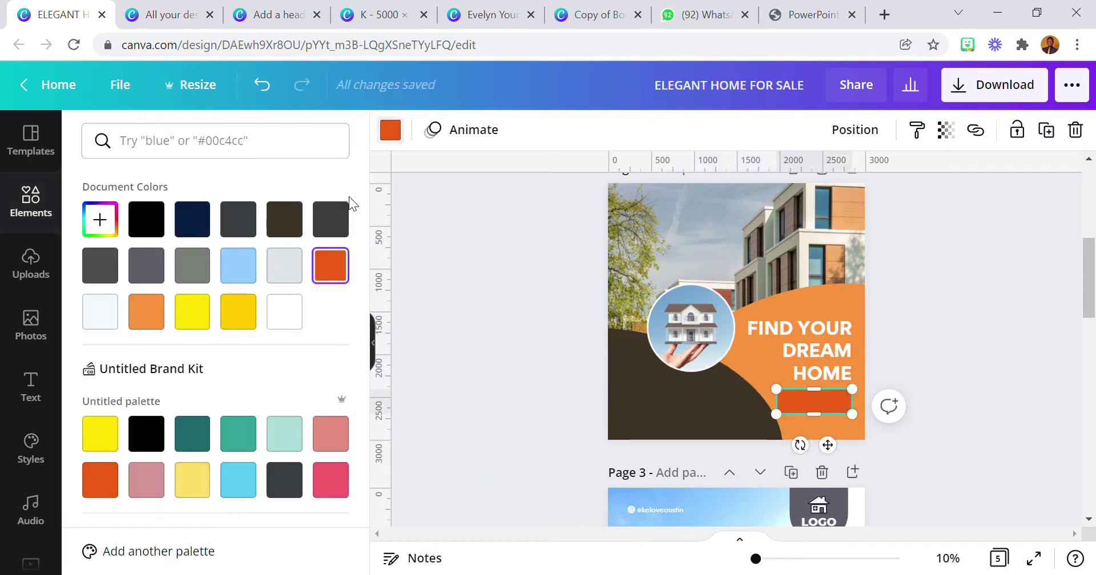
{"action": "left_click", "coordinate": [290, 318]}
{"action": "left_click", "coordinate": [488, 315]}
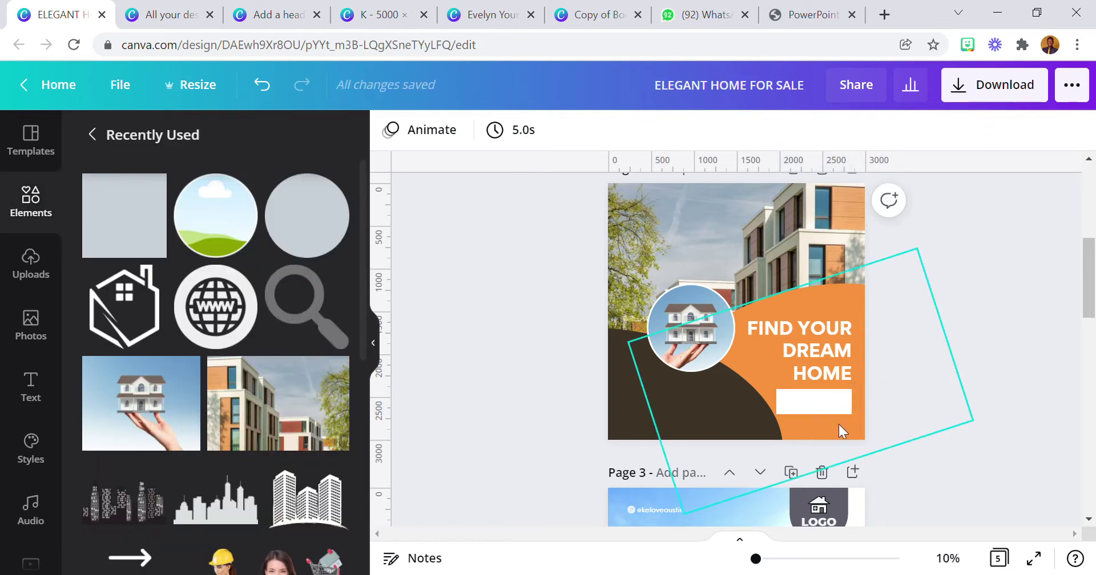
Move the "FIND YOUR DREAM HOME" headline up slightly to leave more space above the white rectangle
{"action": "left_click_drag", "start_coordinate": [820, 363], "coordinate": [818, 354]}
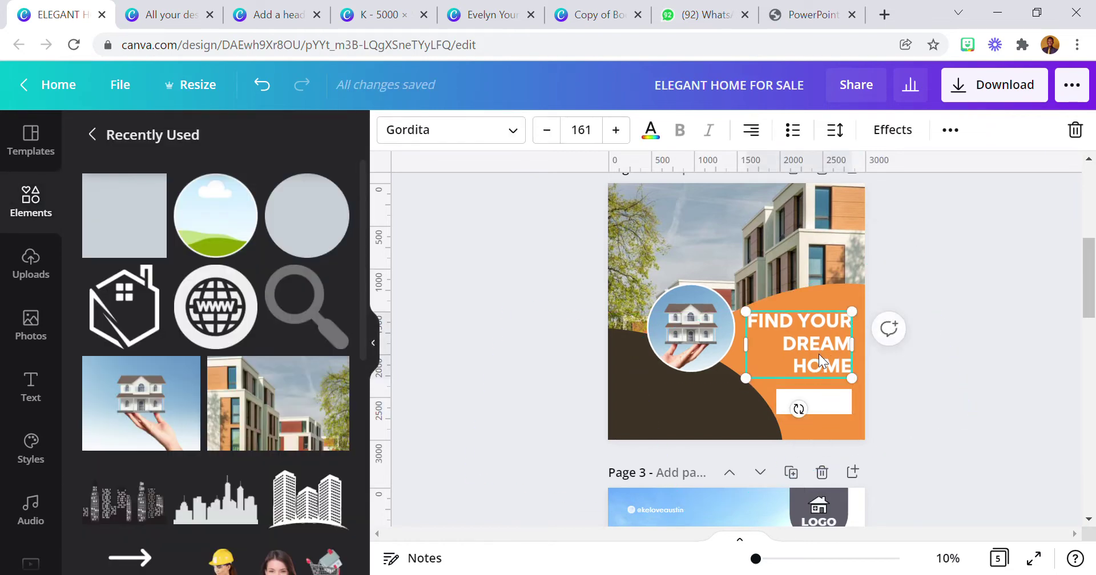
{"action": "left_click", "coordinate": [948, 558]}
{"action": "left_click", "coordinate": [913, 366]}
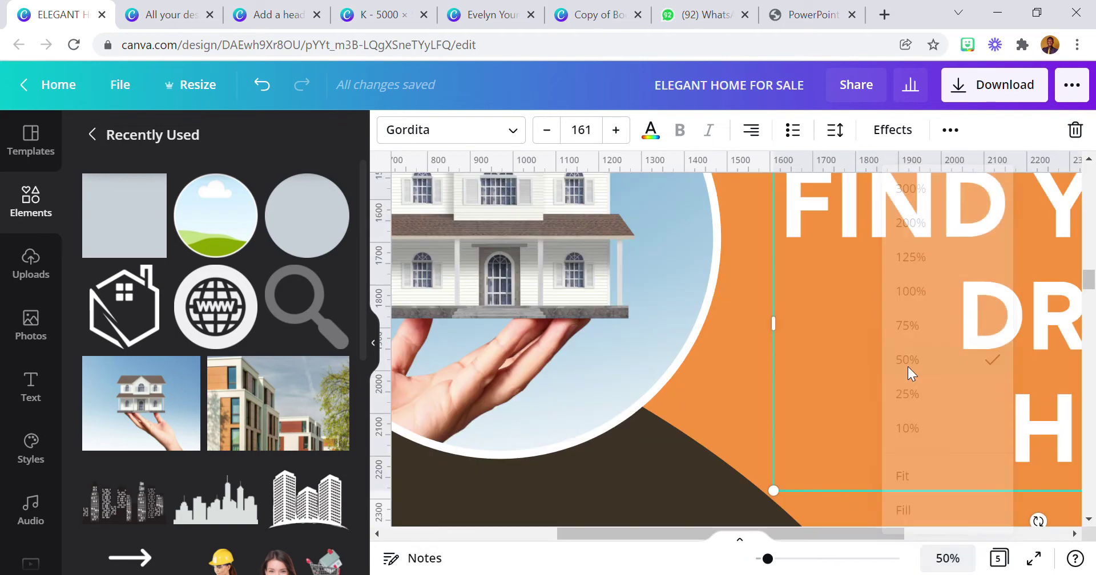
Move the "FIND YOUR DREAM HOME" headline slightly down on the orange shape
{"action": "scroll", "coordinate": [861, 366], "scroll_direction": "up", "scroll_amount": 3}
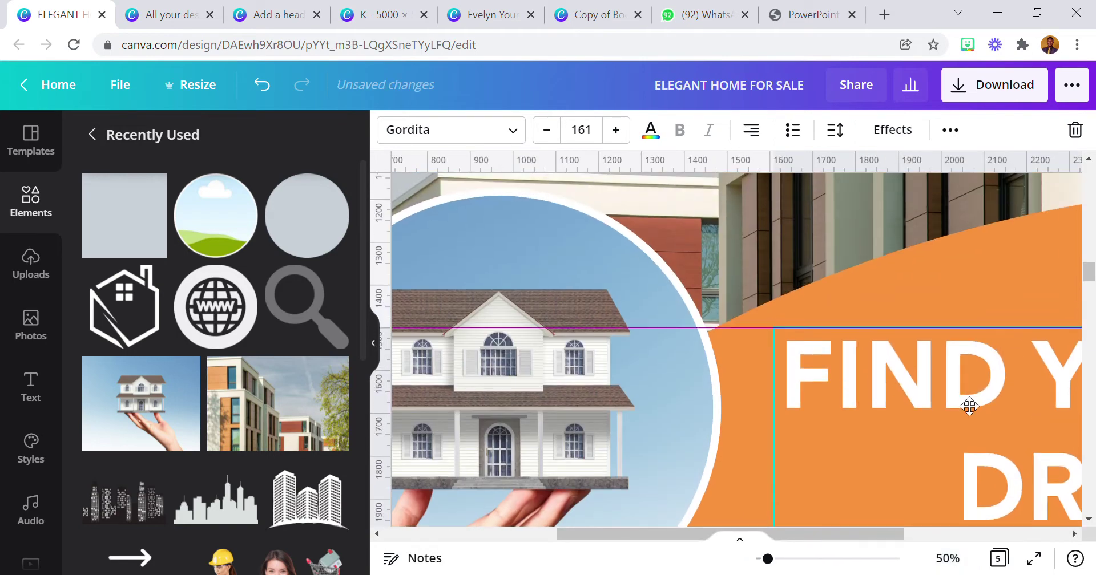
{"action": "left_click_drag", "start_coordinate": [960, 392], "coordinate": [960, 402]}
{"action": "left_click", "coordinate": [947, 558]}
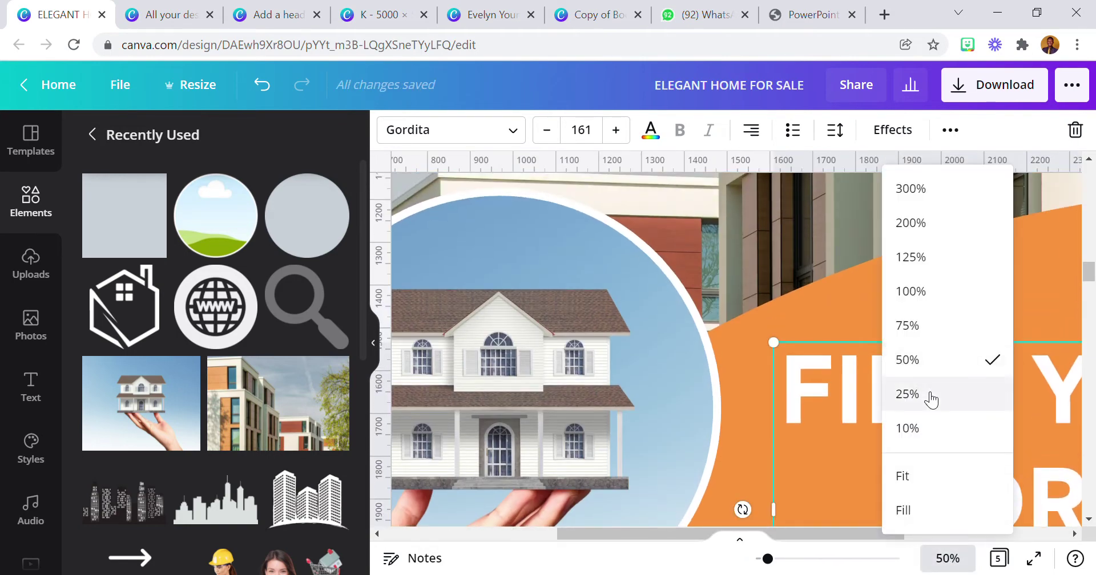
{"action": "left_click", "coordinate": [918, 394]}
{"action": "scroll", "coordinate": [899, 383], "scroll_direction": "down", "scroll_amount": 3}
Shift the dark brown curved shape slightly up and left and rotate it slightly clockwise
{"action": "left_click_drag", "start_coordinate": [770, 430], "coordinate": [765, 432]}
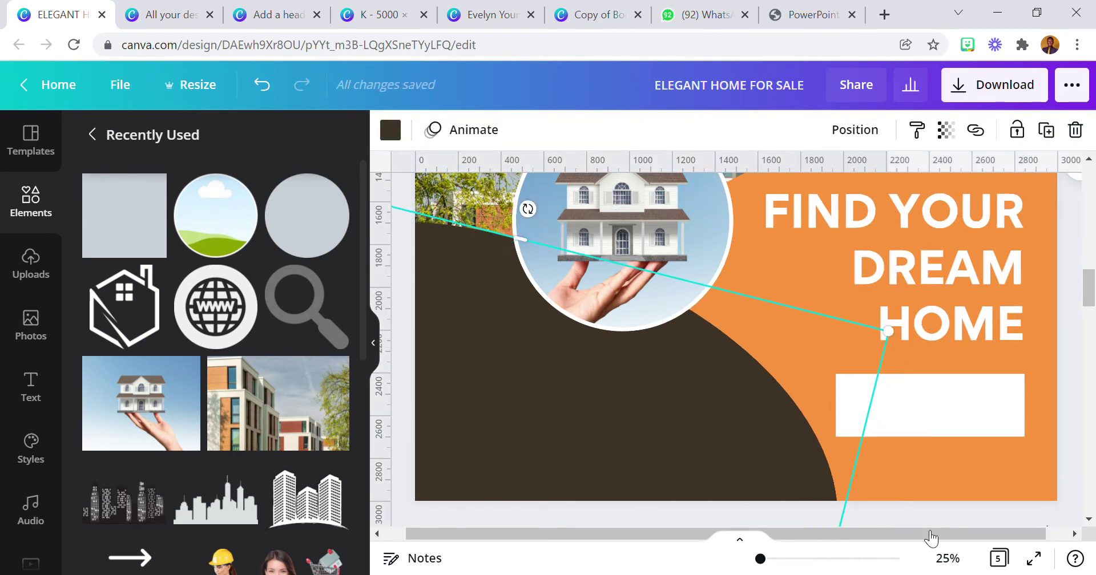
{"action": "left_click", "coordinate": [945, 558]}
{"action": "left_click", "coordinate": [907, 428]}
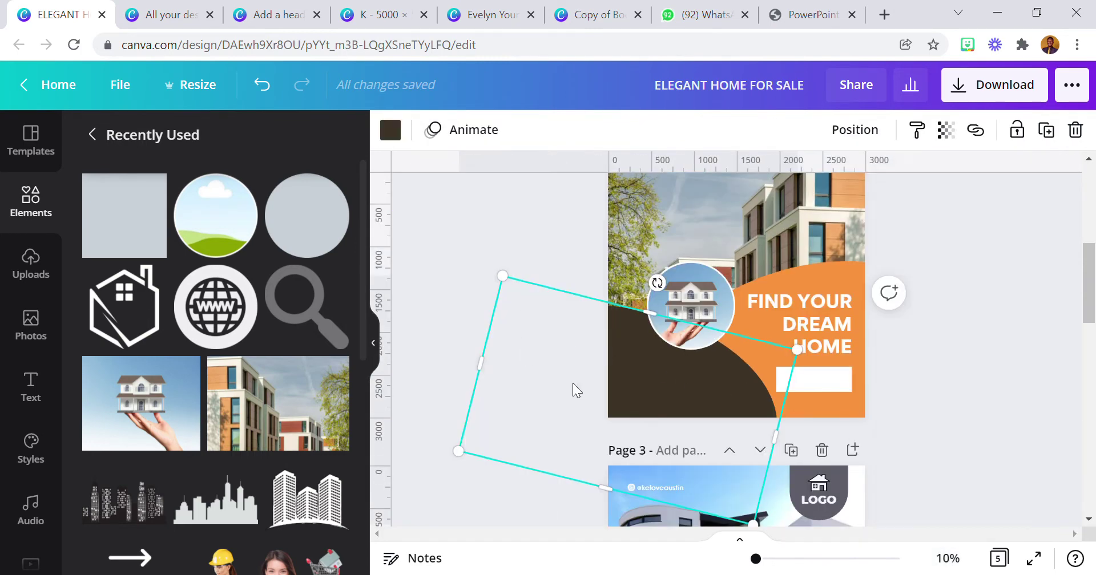
{"action": "left_click_drag", "start_coordinate": [645, 396], "coordinate": [648, 390]}
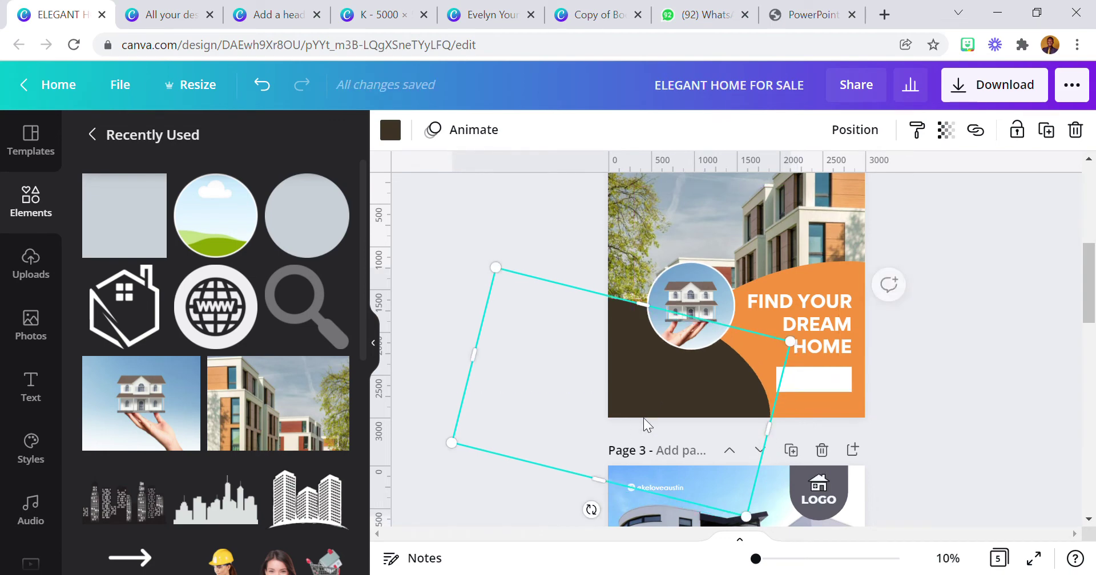
{"action": "mouse_move", "coordinate": [590, 509]}
{"action": "left_mouse_down"}
{"action": "mouse_move", "coordinate": [614, 532]}
{"action": "mouse_move", "coordinate": [598, 521]}
{"action": "left_mouse_up"}
{"action": "left_click", "coordinate": [900, 367]}
Reduce the height of the white rectangle below "HOME" slightly
{"action": "left_click", "coordinate": [793, 387]}
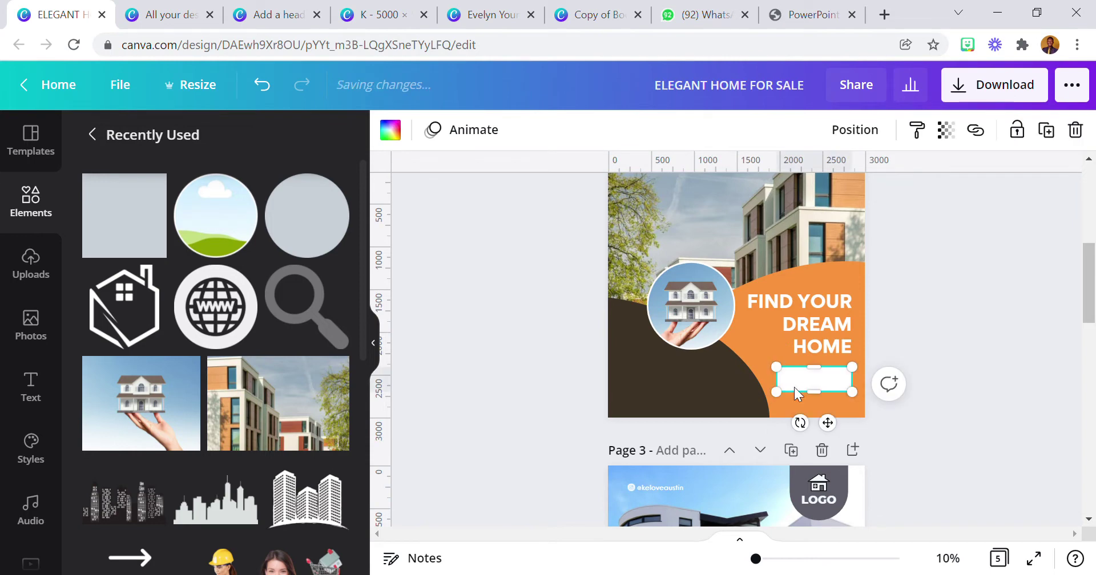
{"action": "left_click_drag", "start_coordinate": [789, 406], "coordinate": [789, 390]}
{"action": "left_click", "coordinate": [926, 288]}
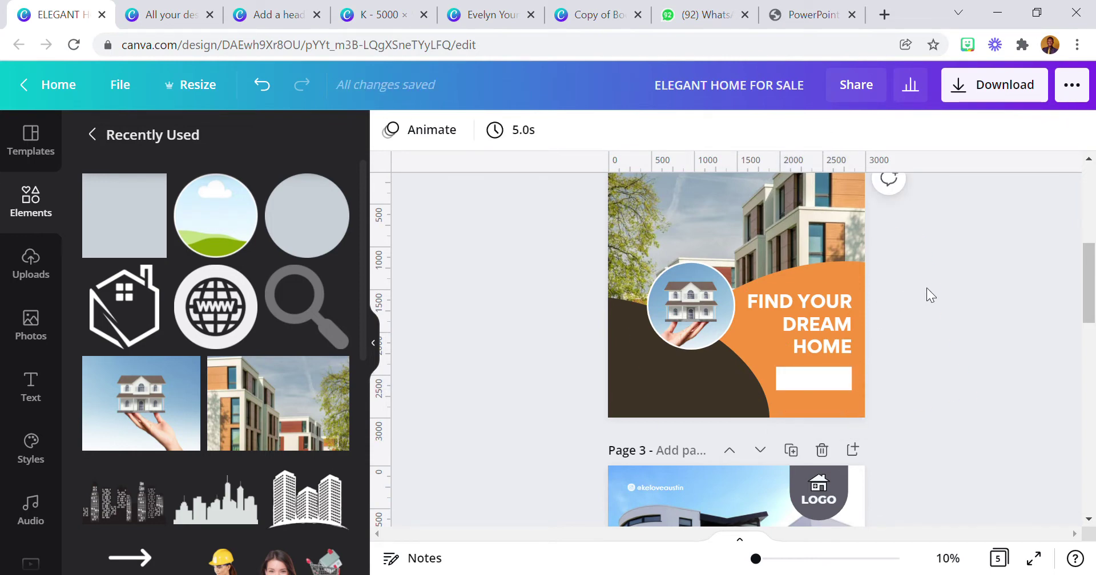
Duplicate the "FIND YOUR DREAM HOME" headline and replace the copy's text with "SEARCH"
{"action": "left_click", "coordinate": [813, 341]}
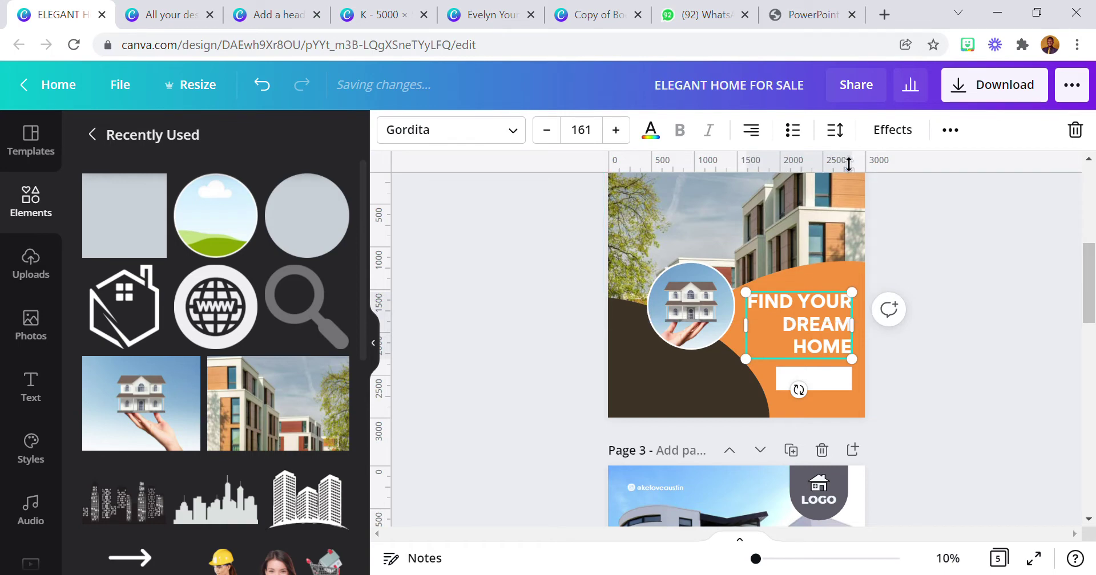
{"action": "left_click", "coordinate": [949, 130]}
{"action": "double_click", "coordinate": [816, 338]}
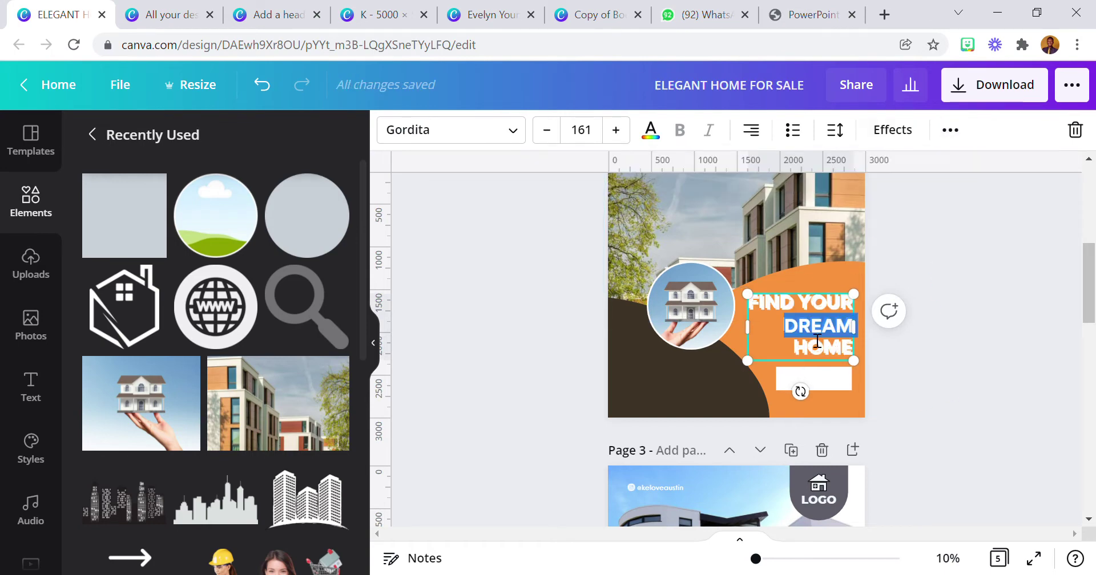
{"action": "key", "text": "ctrl+a"}
{"action": "type", "text": "SEARCH"}
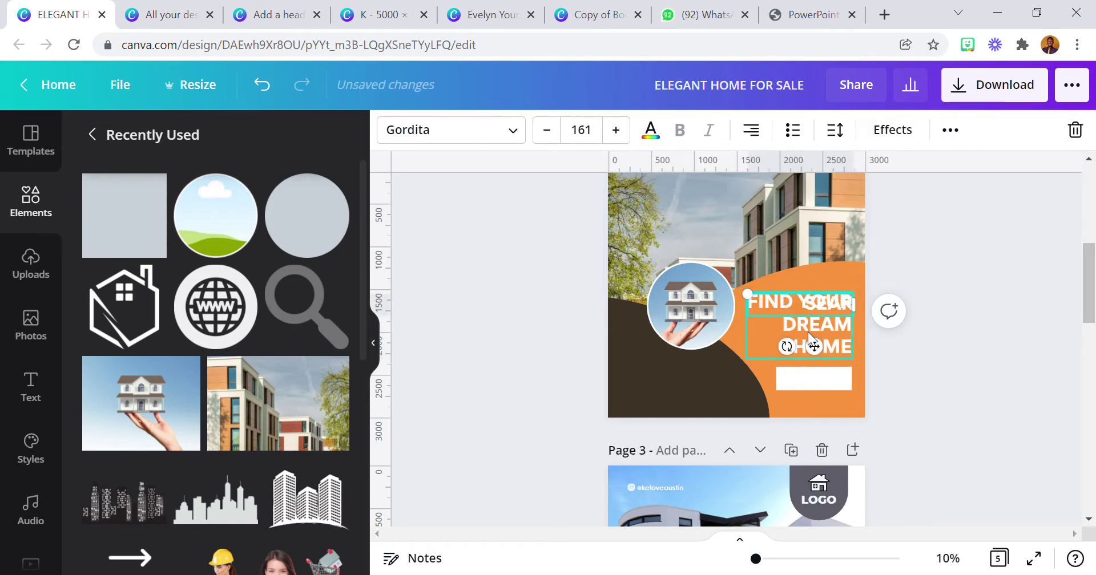
Color the "SEARCH" text orange, shrink it to size 110 and place it on the white rectangle
{"action": "left_click", "coordinate": [650, 129]}
{"action": "left_click", "coordinate": [284, 219]}
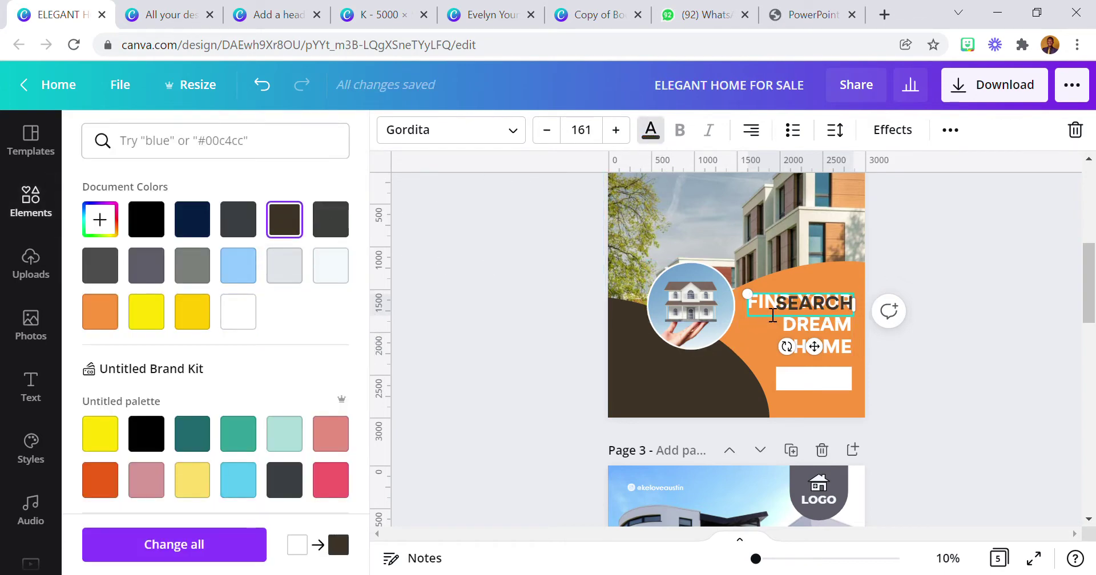
{"action": "left_click", "coordinate": [115, 317]}
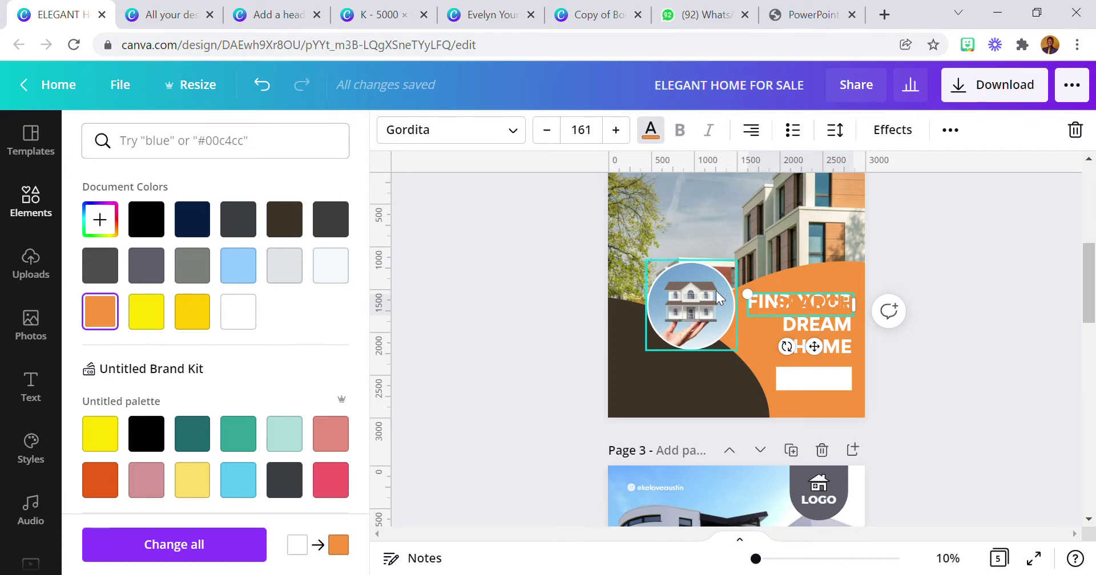
{"action": "left_click_drag", "start_coordinate": [770, 314], "coordinate": [832, 429]}
{"action": "left_click", "coordinate": [584, 378]}
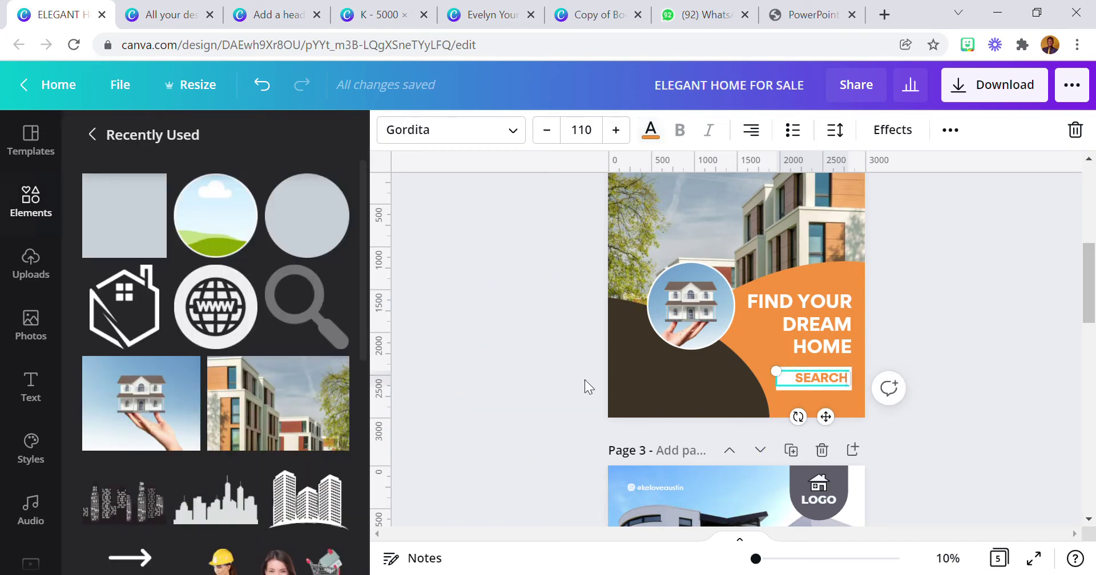
Add the recently used magnifying glass graphic, shrink it and flip it horizontally beside the headline
{"action": "left_click", "coordinate": [314, 312]}
{"action": "left_click_drag", "start_coordinate": [685, 238], "coordinate": [757, 323]}
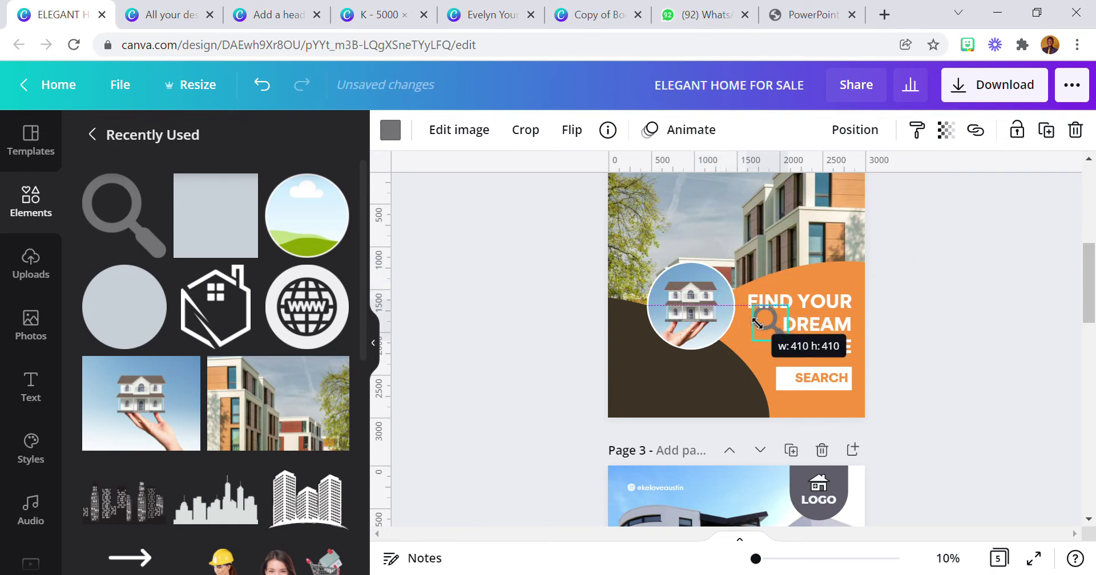
{"action": "left_click", "coordinate": [573, 133]}
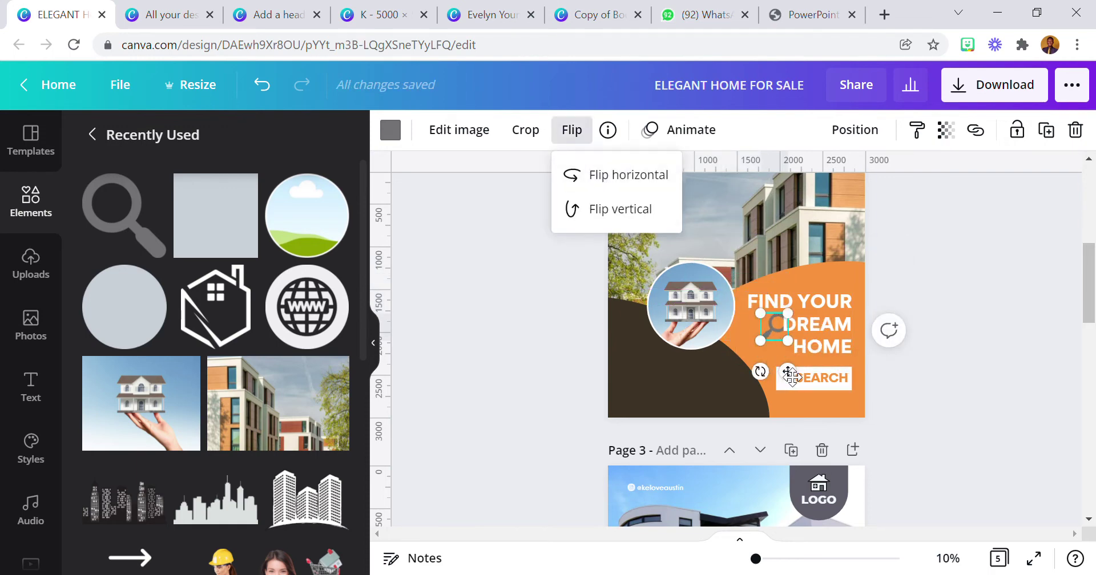
{"action": "left_click", "coordinate": [782, 315]}
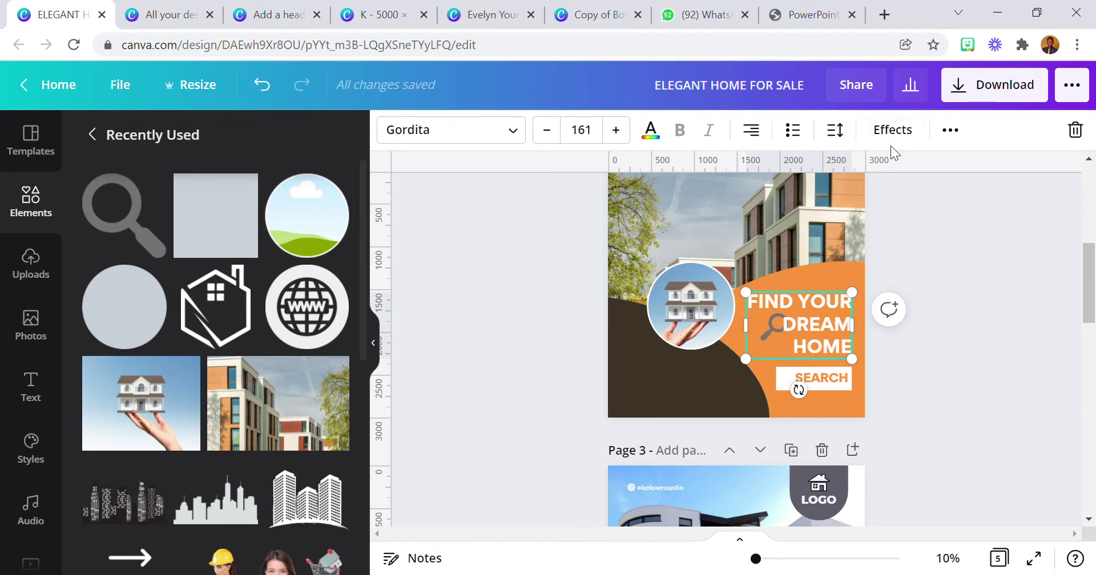
{"action": "left_click", "coordinate": [950, 130]}
{"action": "left_click", "coordinate": [759, 171]}
{"action": "left_click", "coordinate": [685, 223]}
{"action": "left_click", "coordinate": [948, 341]}
Shrink the magnifying glass further and place it on the white rectangle in front of the word "SEARCH"
{"action": "left_click", "coordinate": [770, 321]}
{"action": "left_click_drag", "start_coordinate": [761, 313], "coordinate": [769, 323]}
{"action": "left_click_drag", "start_coordinate": [797, 371], "coordinate": [796, 416]}
{"action": "left_click", "coordinate": [944, 559]}
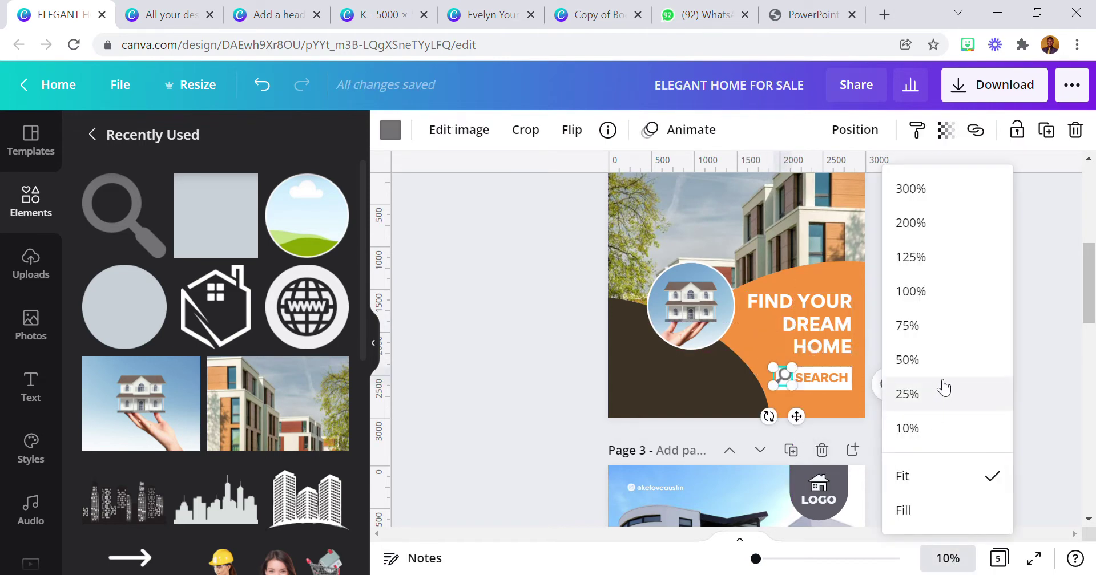
{"action": "left_click", "coordinate": [936, 393]}
{"action": "scroll", "coordinate": [873, 354], "scroll_direction": "down", "scroll_amount": 2}
{"action": "left_click_drag", "start_coordinate": [882, 320], "coordinate": [854, 335]}
{"action": "left_click_drag", "start_coordinate": [862, 390], "coordinate": [885, 388]}
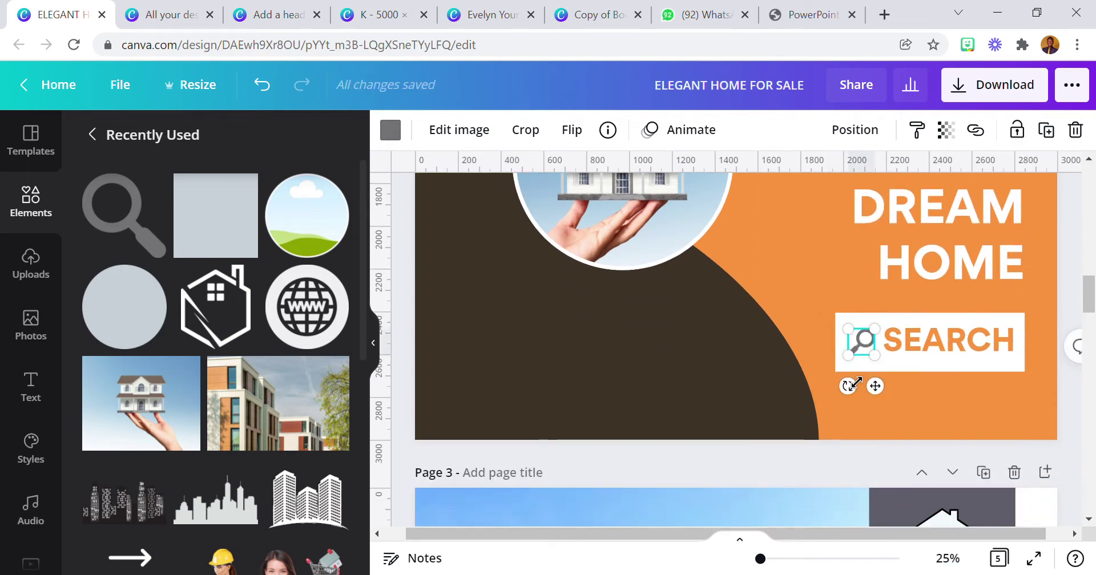
Extend the white rectangle slightly to the left, then enlarge the magnifying glass a little and move it away from "SEARCH"
{"action": "left_click", "coordinate": [957, 362]}
{"action": "mouse_move", "coordinate": [847, 363]}
{"action": "left_mouse_down"}
{"action": "mouse_move", "coordinate": [837, 362]}
{"action": "mouse_move", "coordinate": [874, 350]}
{"action": "mouse_move", "coordinate": [842, 361]}
{"action": "left_mouse_up"}
{"action": "left_click", "coordinate": [848, 348]}
{"action": "left_click", "coordinate": [843, 351]}
{"action": "left_click", "coordinate": [850, 348]}
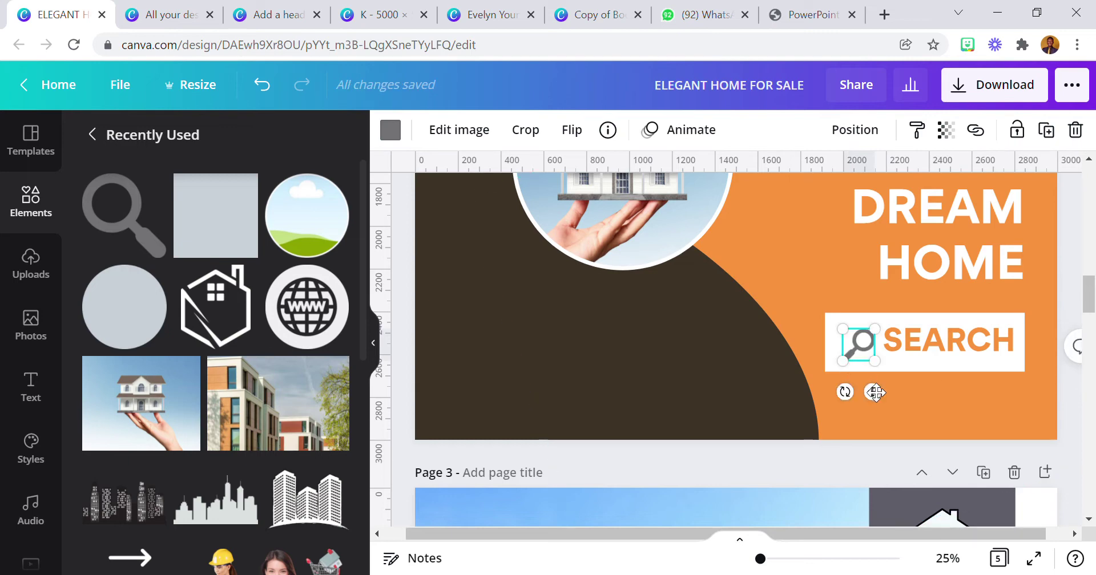
{"action": "left_click_drag", "start_coordinate": [879, 402], "coordinate": [872, 400]}
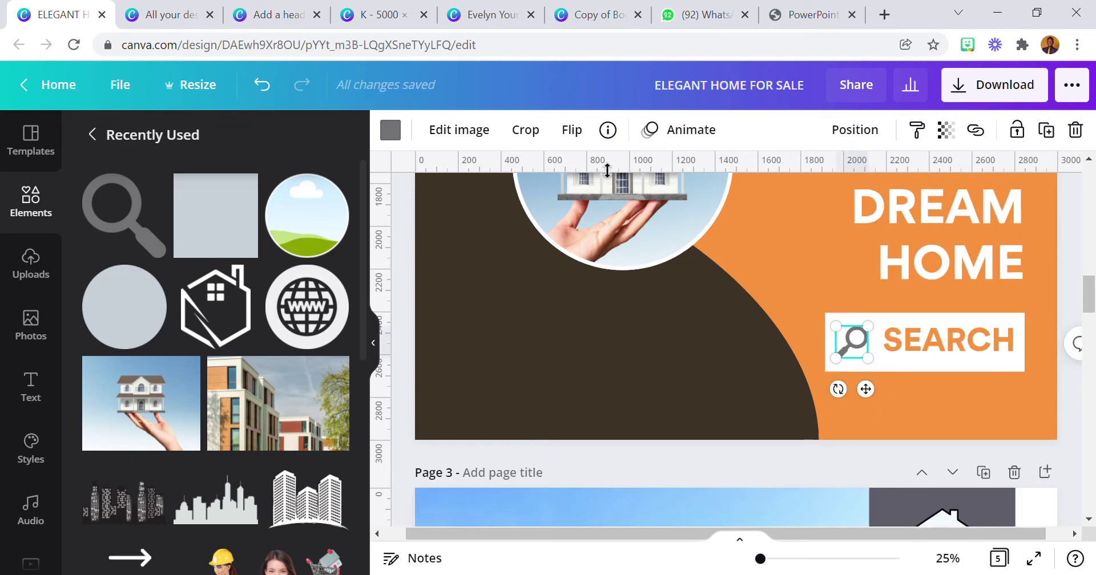
Recolor the magnifying glass with the document's orange to match the "SEARCH" text
{"action": "left_click", "coordinate": [390, 130]}
{"action": "left_click", "coordinate": [146, 312]}
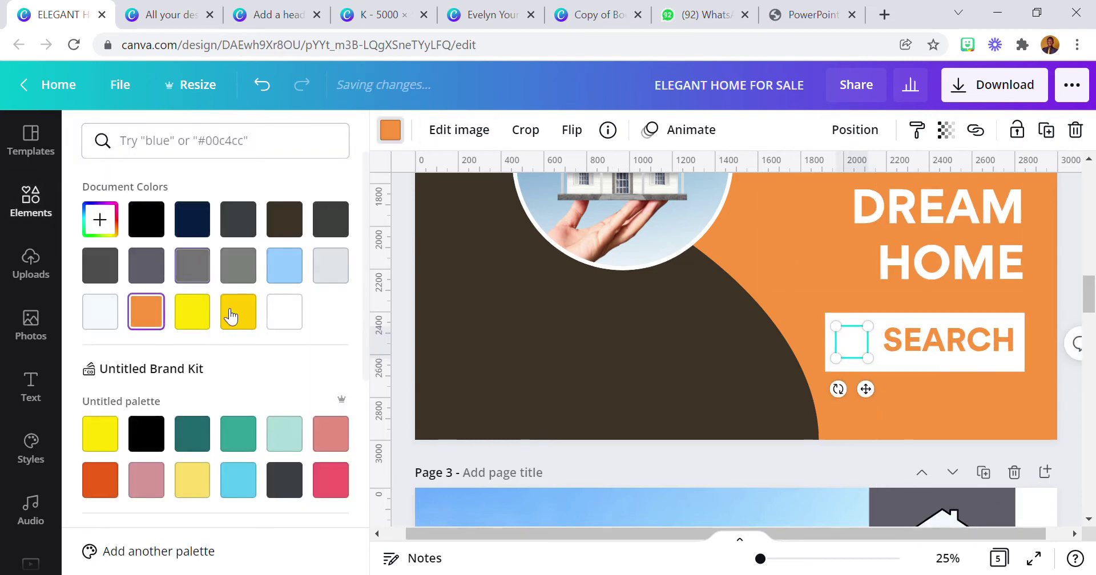
{"action": "left_click", "coordinate": [732, 355]}
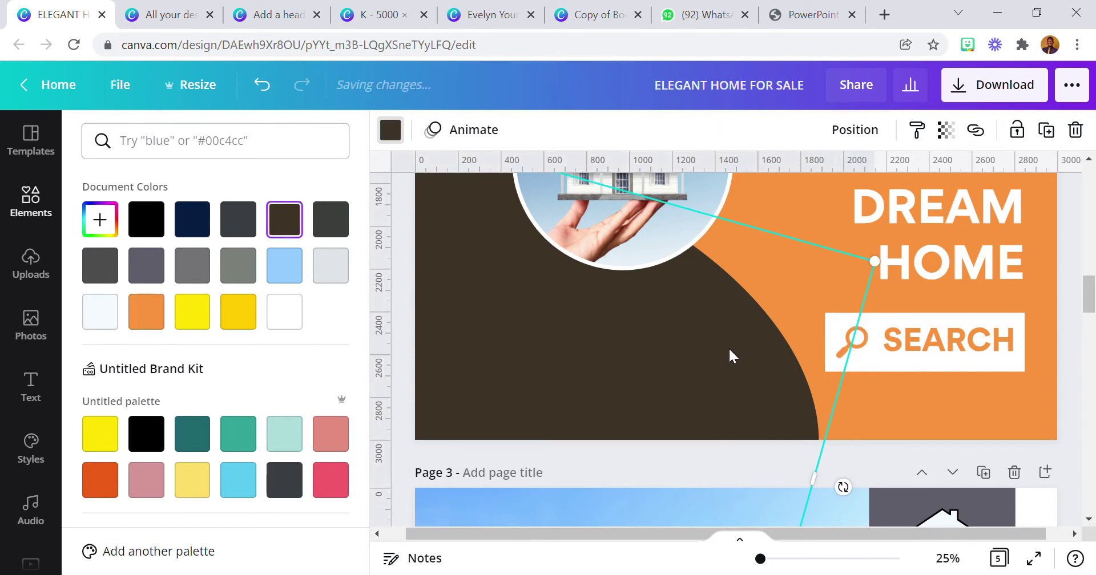
{"action": "left_click", "coordinate": [947, 558]}
{"action": "left_click", "coordinate": [938, 478]}
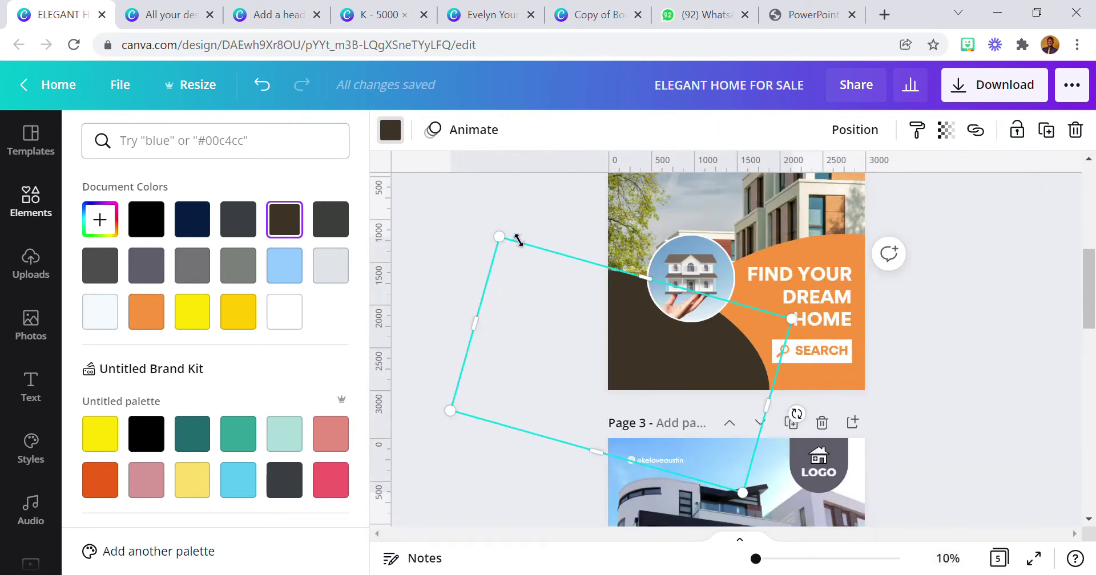
{"action": "left_click", "coordinate": [508, 217]}
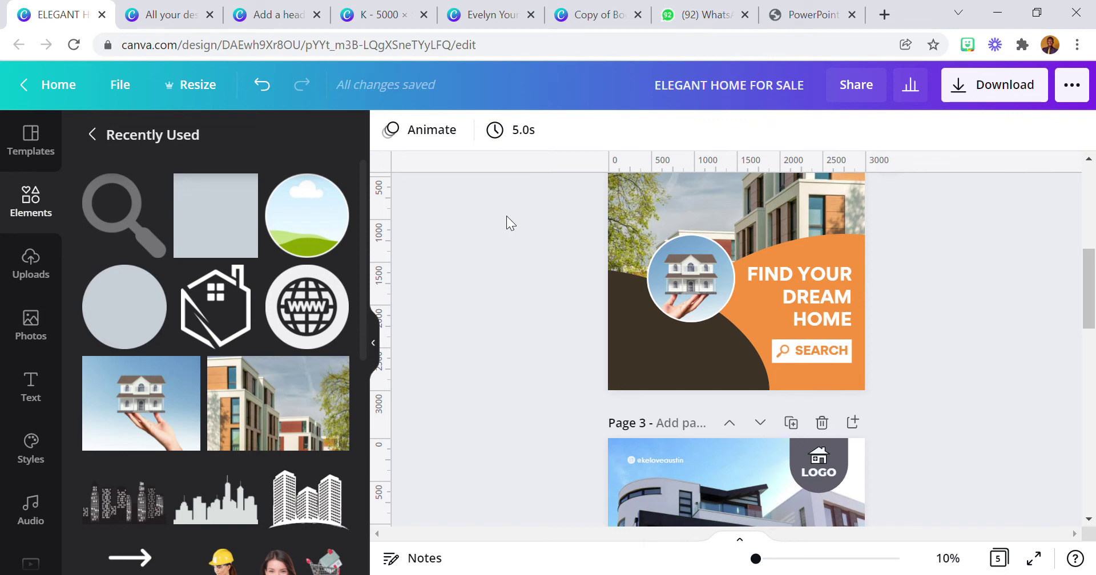
Duplicate the "FIND YOUR DREAM HOME" headline onto the dark brown shape, align it left and set its size to 144
{"action": "left_click", "coordinate": [823, 292]}
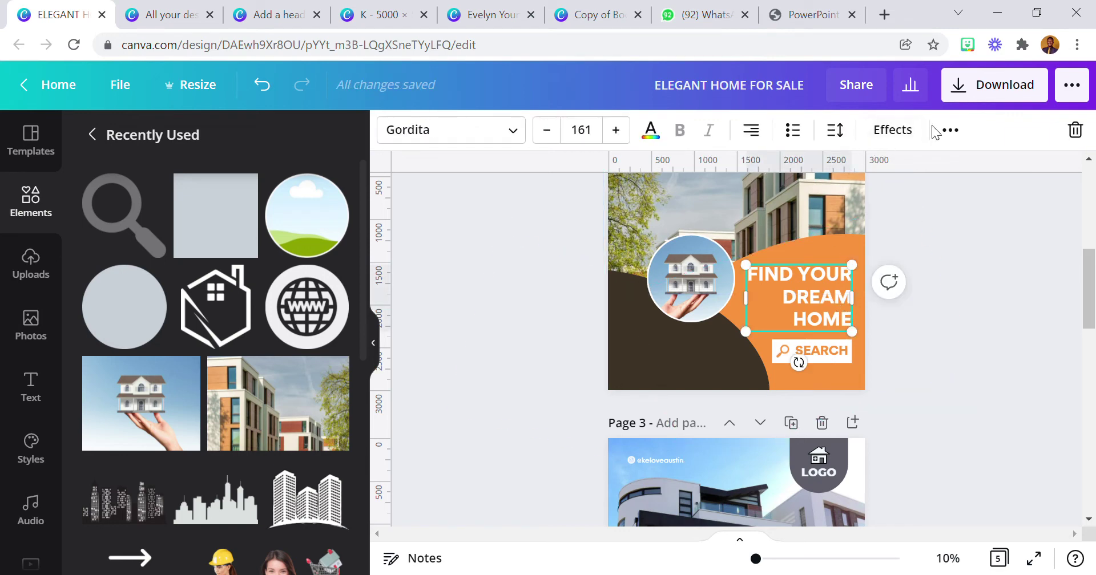
{"action": "left_click", "coordinate": [950, 130]}
{"action": "left_click", "coordinate": [945, 171]}
{"action": "left_click_drag", "start_coordinate": [784, 309], "coordinate": [673, 364]}
{"action": "left_click", "coordinate": [752, 130]}
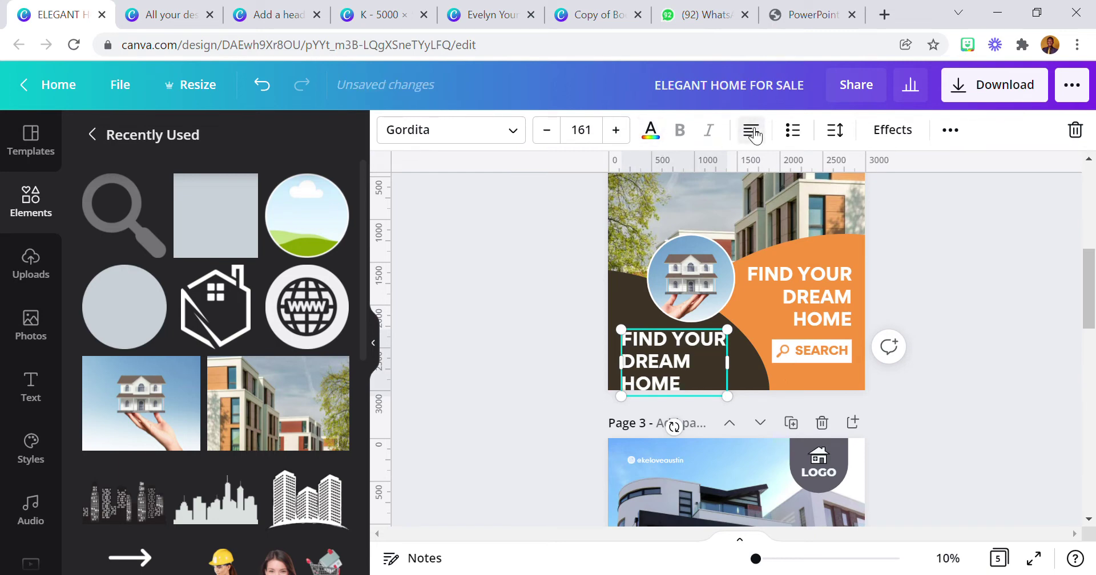
{"action": "left_click", "coordinate": [580, 132]}
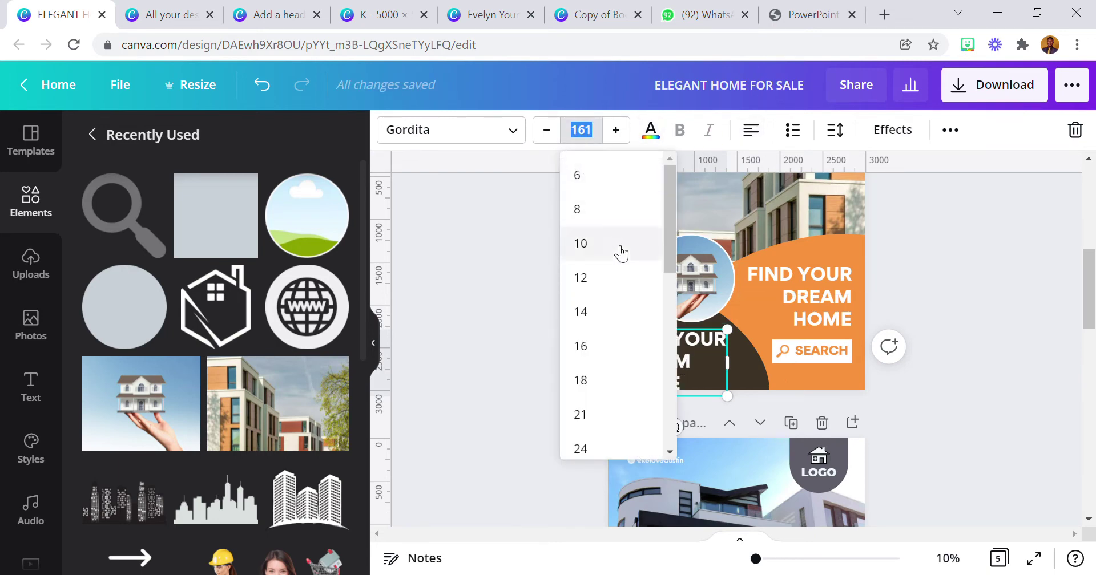
{"action": "scroll", "coordinate": [631, 276], "scroll_direction": "down", "scroll_amount": 6}
{"action": "left_click", "coordinate": [584, 435]}
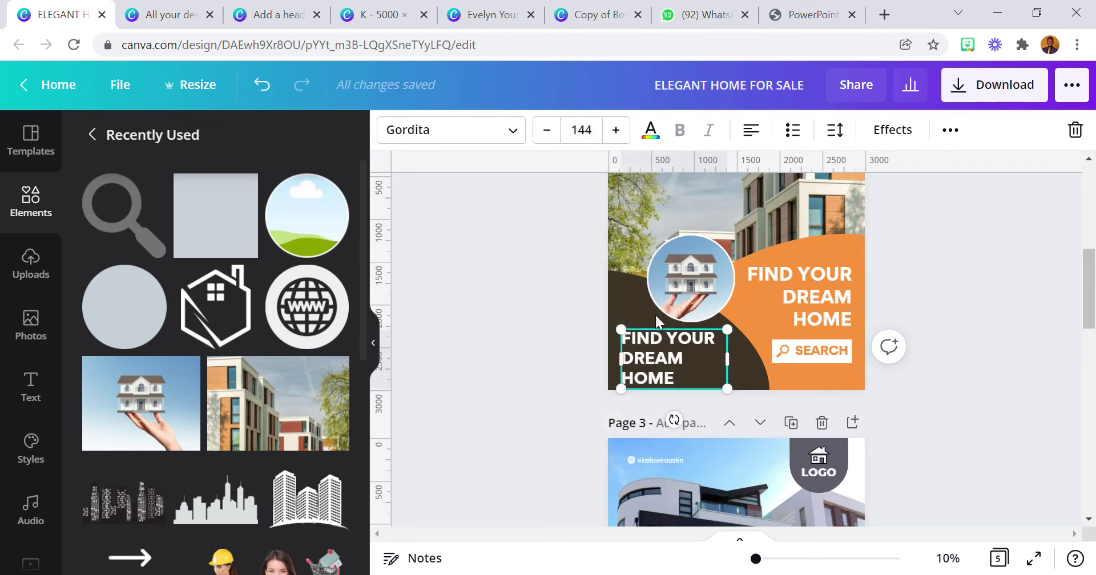
Replace the copied headline with "View thousands of homes around your location" and shrink it to size 80.3 in three lines
{"action": "double_click", "coordinate": [669, 360]}
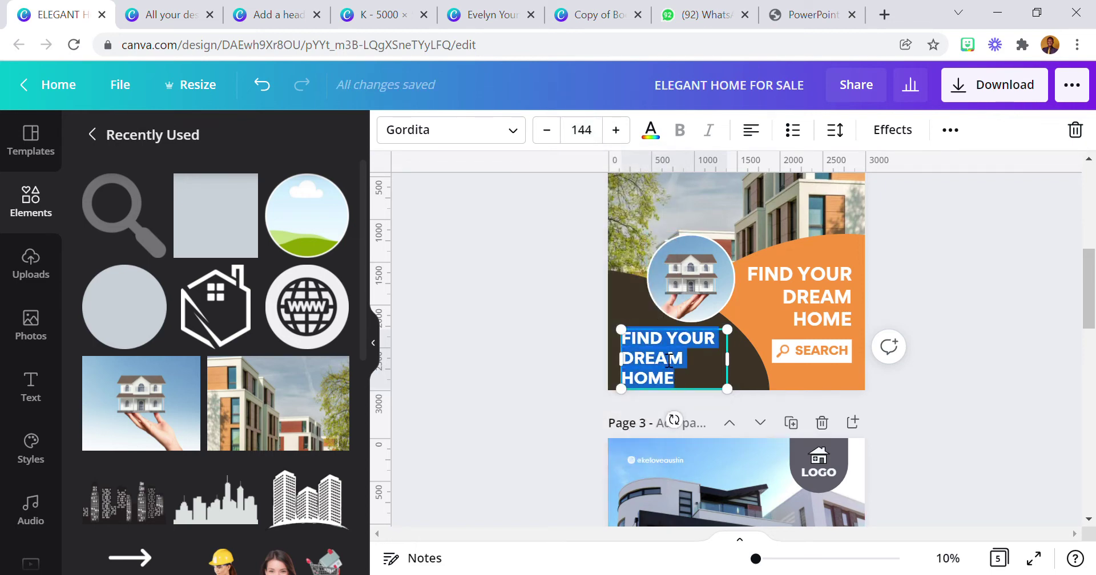
{"action": "type", "text": "View"}
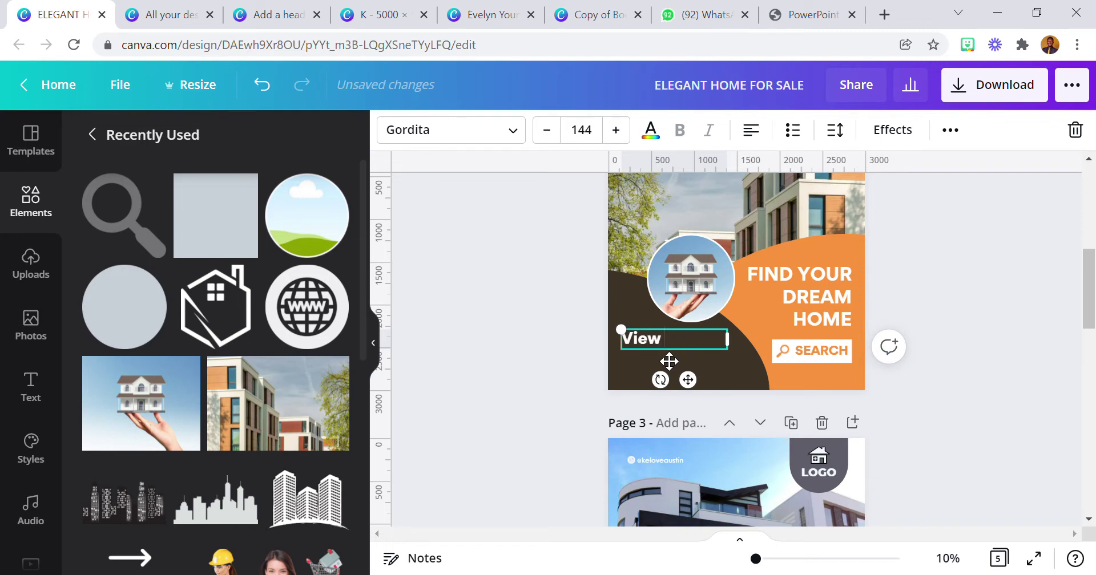
{"action": "type", "text": " thousands of"}
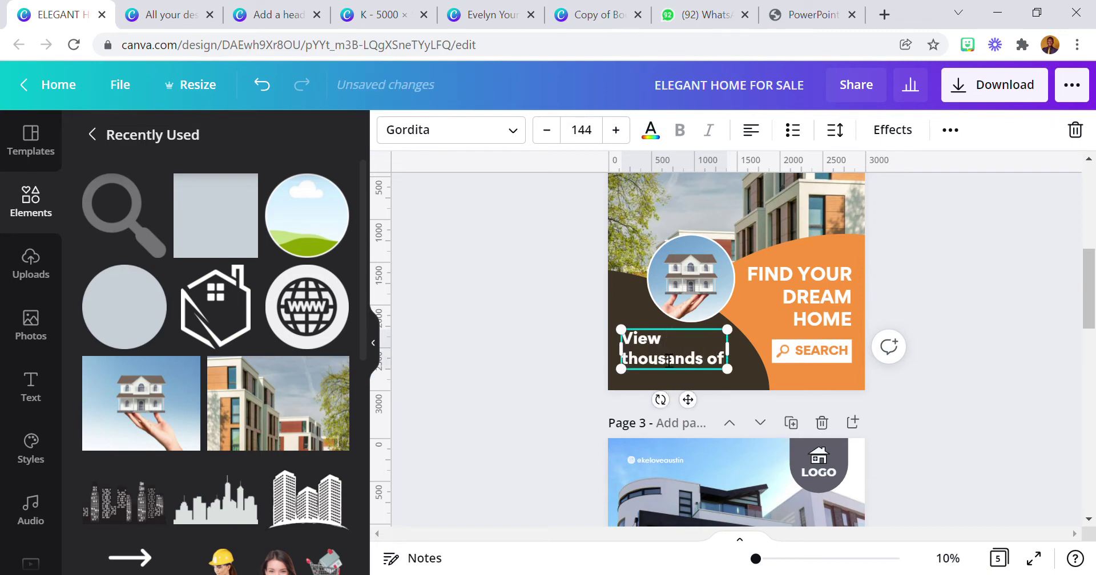
{"action": "type", "text": " home"}
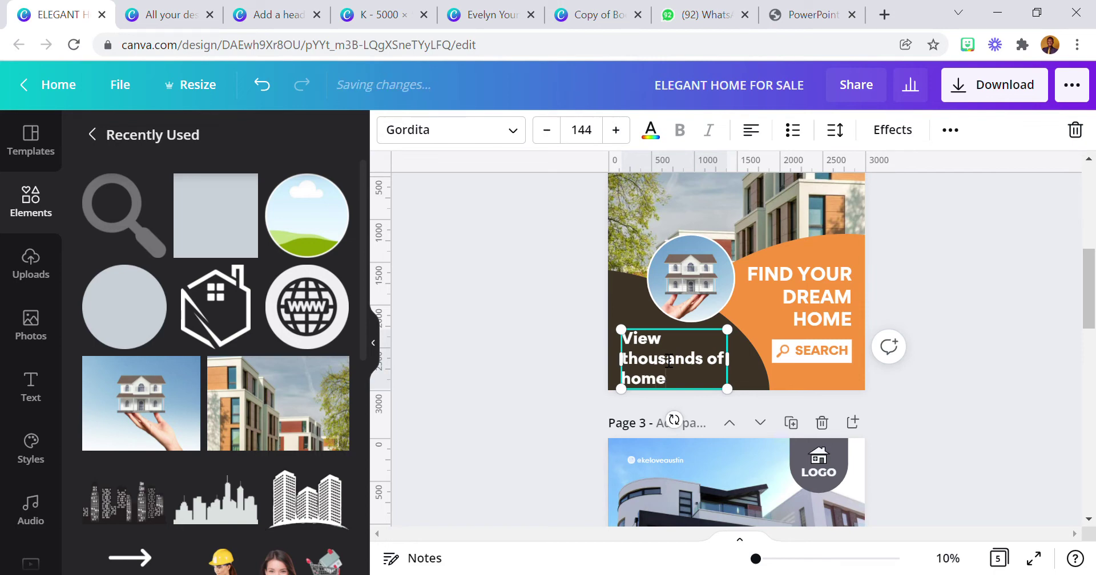
{"action": "type", "text": "s around"}
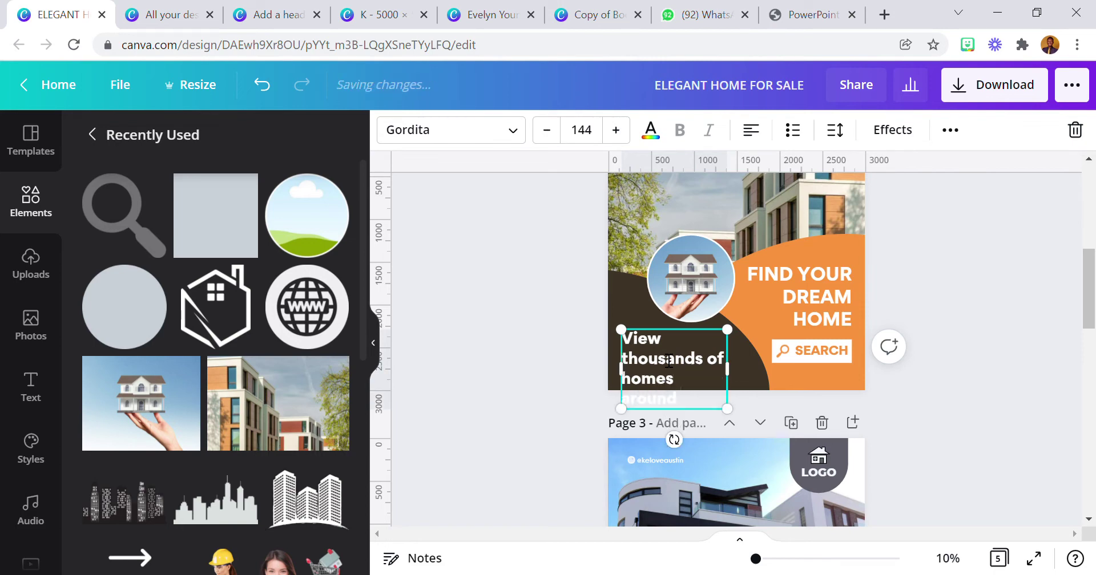
{"action": "type", "text": " your hocation"}
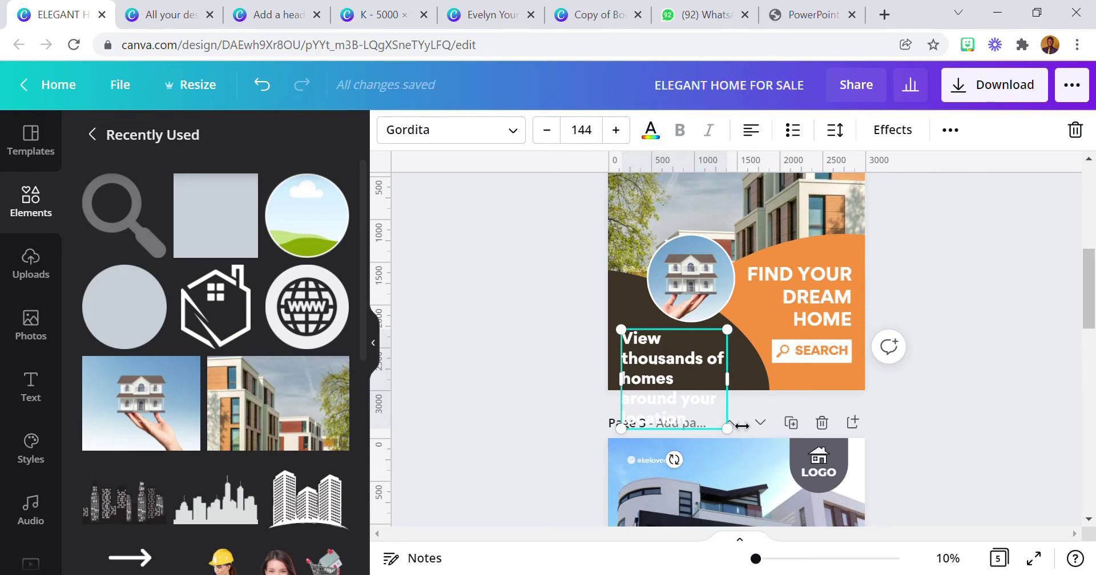
{"action": "left_click_drag", "start_coordinate": [742, 434], "coordinate": [729, 352]}
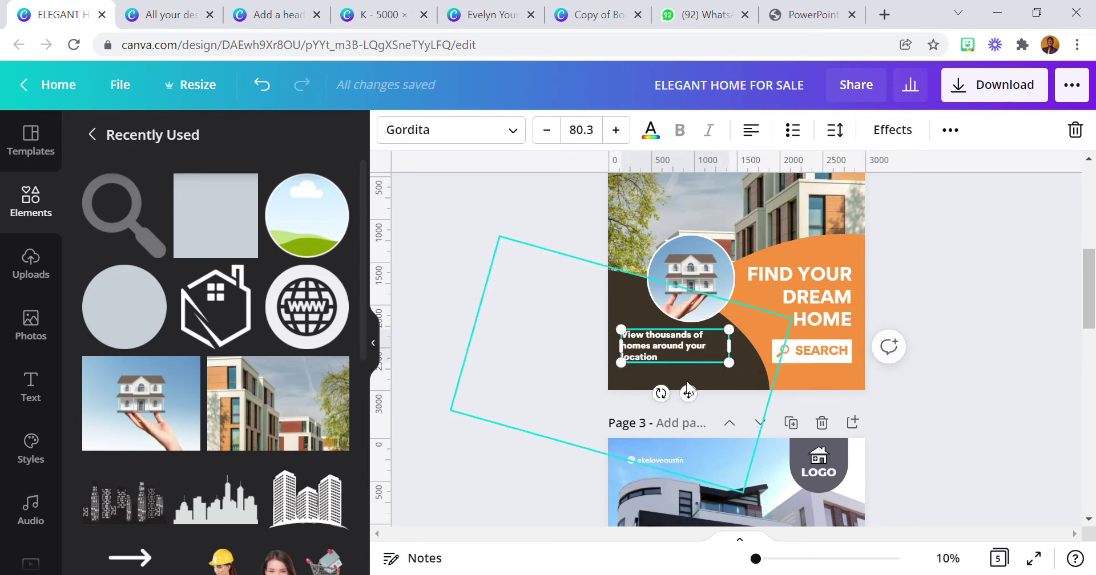
Move the circular house photo slightly up and left, and reposition the tagline on the dark brown shape beneath it
{"action": "left_click_drag", "start_coordinate": [700, 393], "coordinate": [712, 391]}
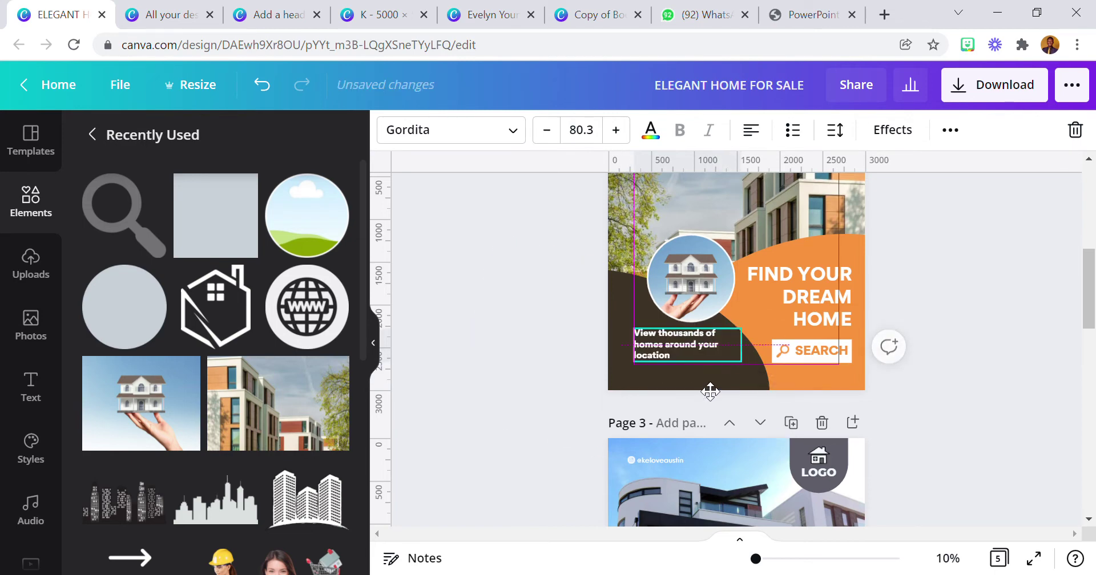
{"action": "left_click", "coordinate": [690, 291]}
{"action": "left_click_drag", "start_coordinate": [692, 296], "coordinate": [689, 293]}
{"action": "left_click_drag", "start_coordinate": [654, 346], "coordinate": [651, 352]}
{"action": "left_click", "coordinate": [505, 344]}
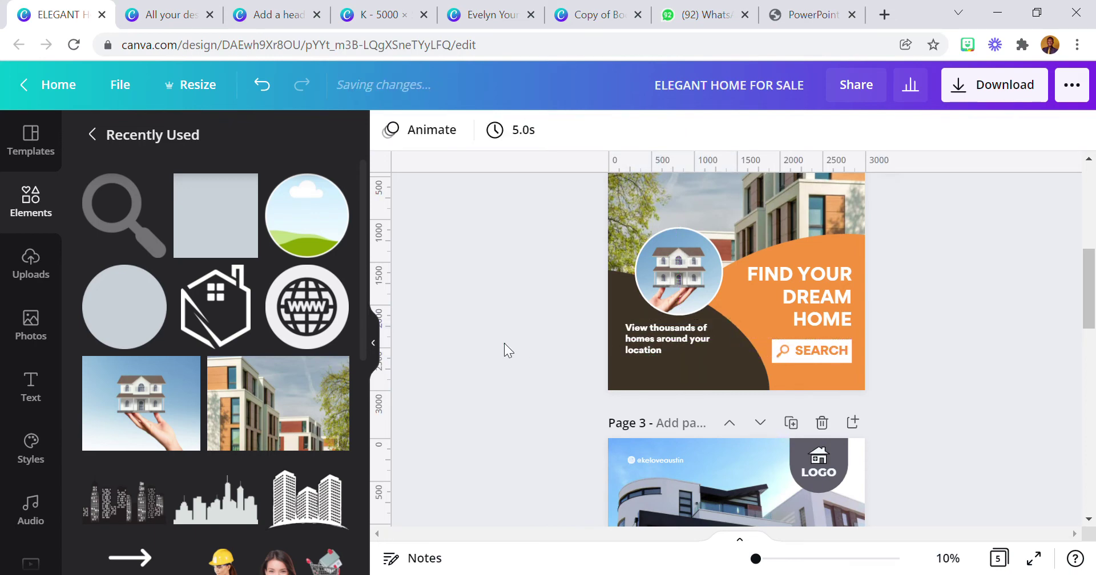
Raise the house photo and tagline a little more, left-align the tagline under the photo, and nudge the dark brown shape upward
{"action": "left_click_drag", "start_coordinate": [680, 274], "coordinate": [691, 279]}
{"action": "left_click_drag", "start_coordinate": [650, 348], "coordinate": [656, 338]}
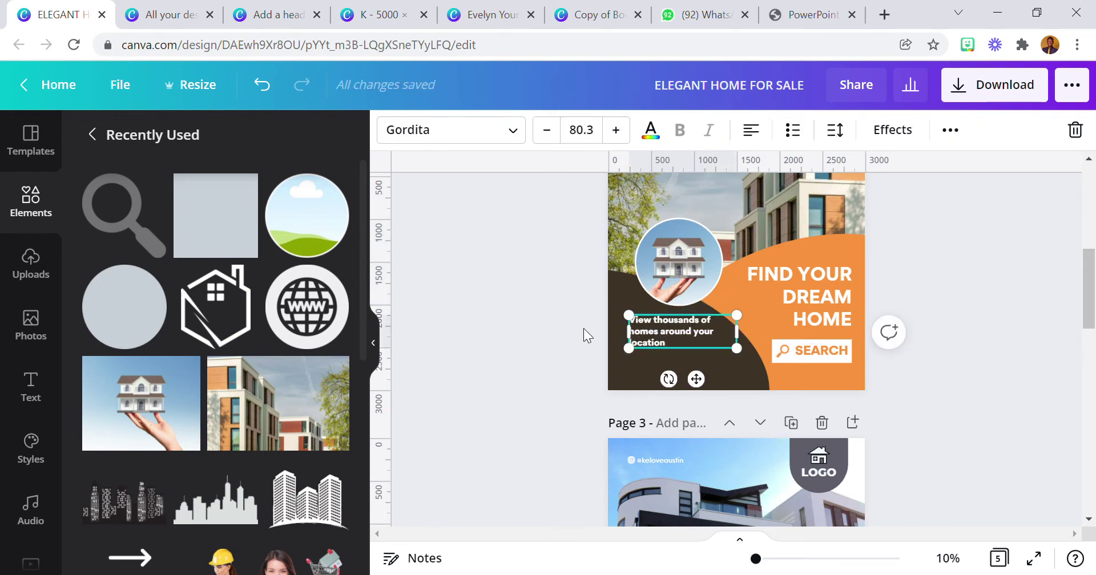
{"action": "left_click", "coordinate": [560, 342]}
{"action": "left_click_drag", "start_coordinate": [644, 329], "coordinate": [659, 340]}
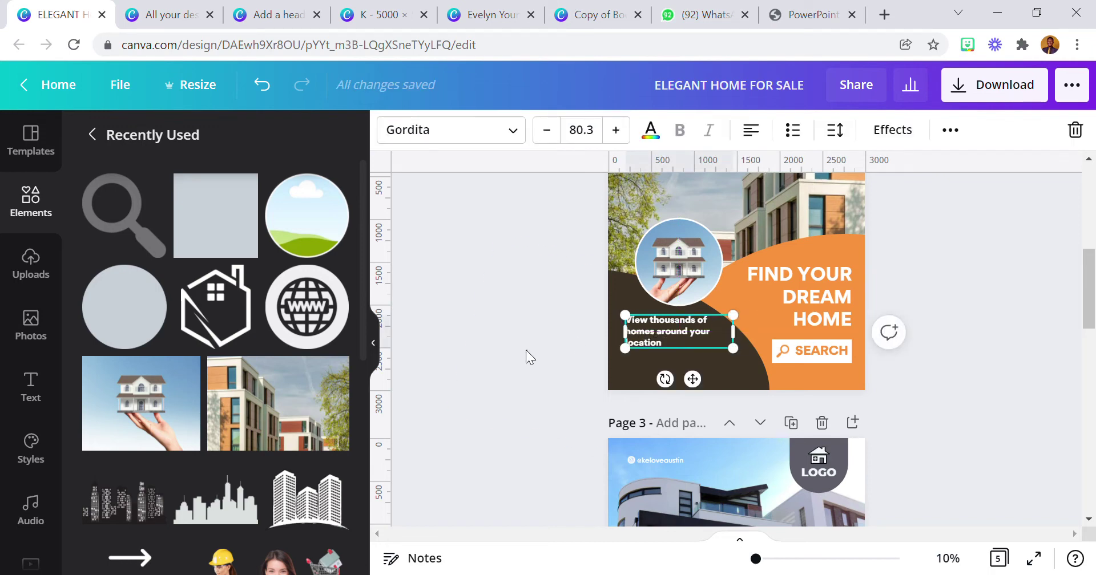
{"action": "left_click", "coordinate": [525, 350]}
{"action": "left_click", "coordinate": [731, 363]}
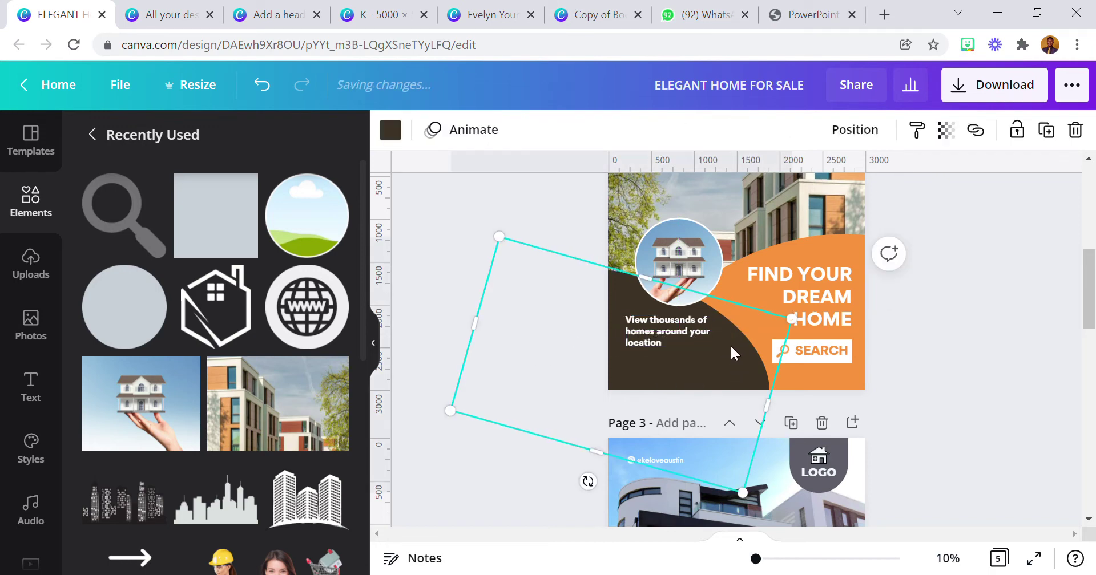
{"action": "left_click_drag", "start_coordinate": [750, 318], "coordinate": [745, 315]}
Duplicate the tagline just below itself and replace the copy's text with "STARTING FROM $3000"
{"action": "left_click", "coordinate": [692, 334]}
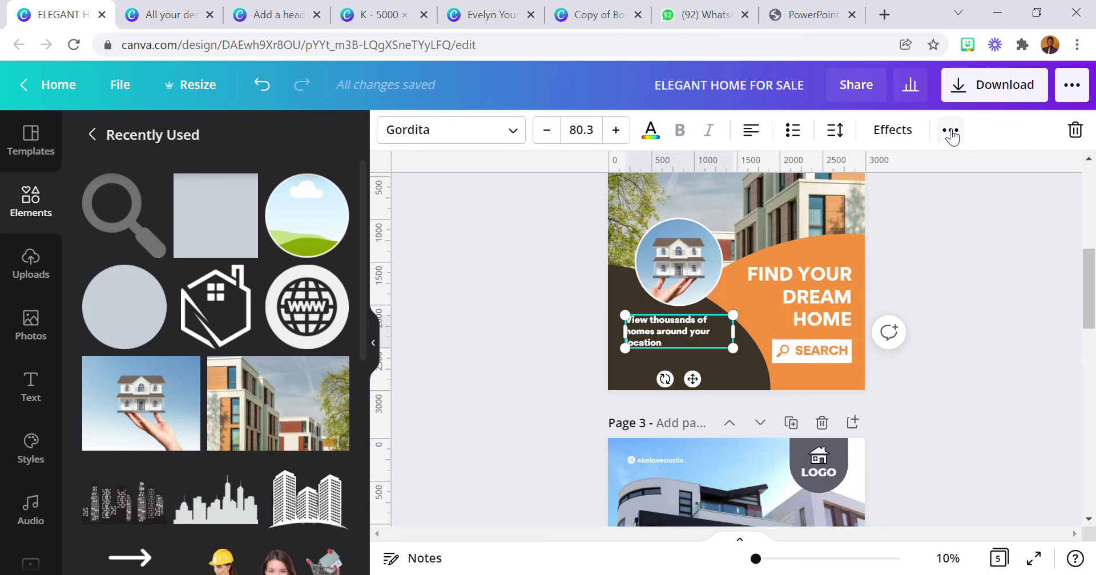
{"action": "left_click", "coordinate": [949, 130]}
{"action": "left_click", "coordinate": [944, 170]}
{"action": "left_click_drag", "start_coordinate": [669, 324], "coordinate": [679, 352]}
{"action": "key", "text": "ctrl+a"}
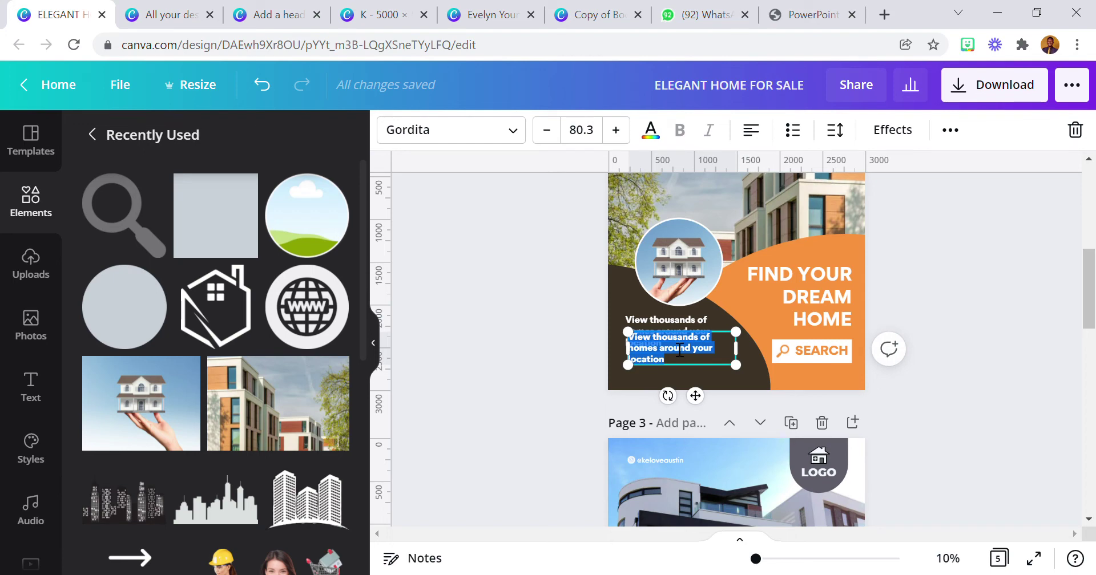
{"action": "type", "text": "STARTING FROM"}
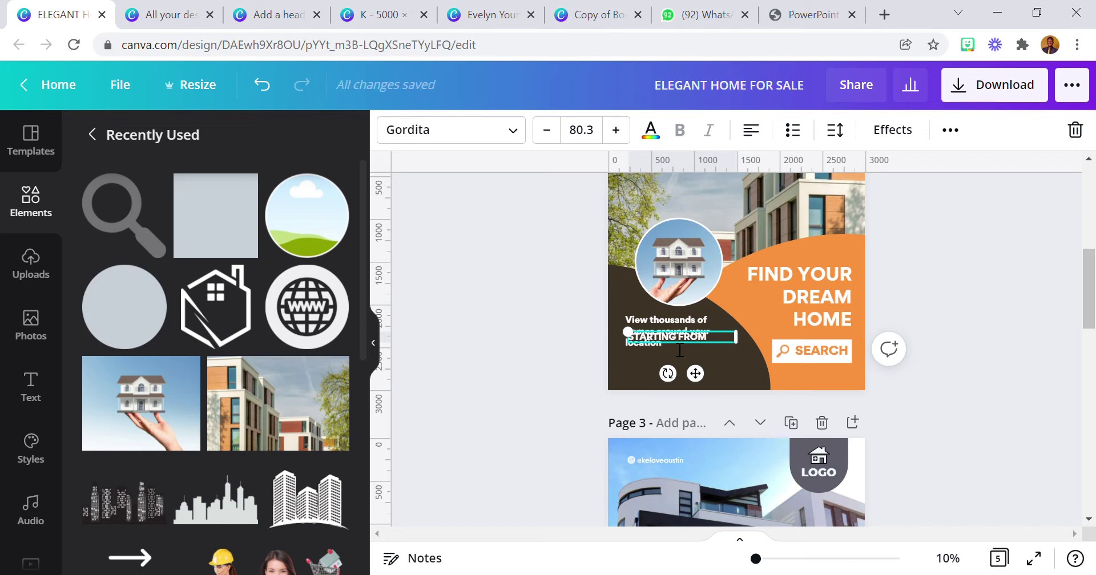
{"action": "type", "text": "5000"}
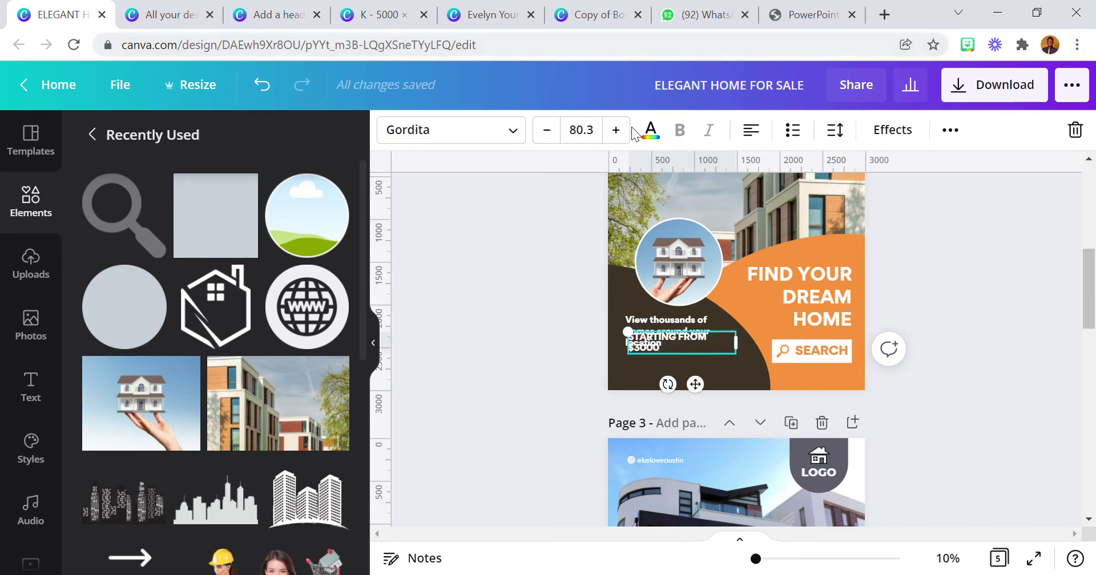
Color the "STARTING FROM $3000" text with the document's orange and change its font to Anton
{"action": "left_click", "coordinate": [649, 131]}
{"action": "left_click", "coordinate": [100, 312]}
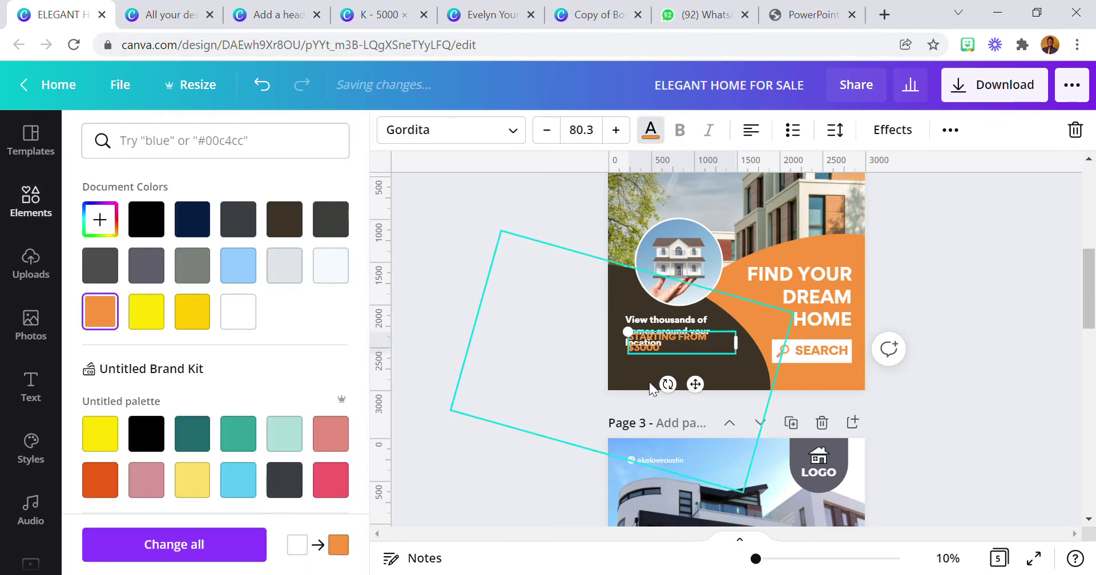
{"action": "left_click", "coordinate": [513, 135]}
{"action": "left_click", "coordinate": [99, 181]}
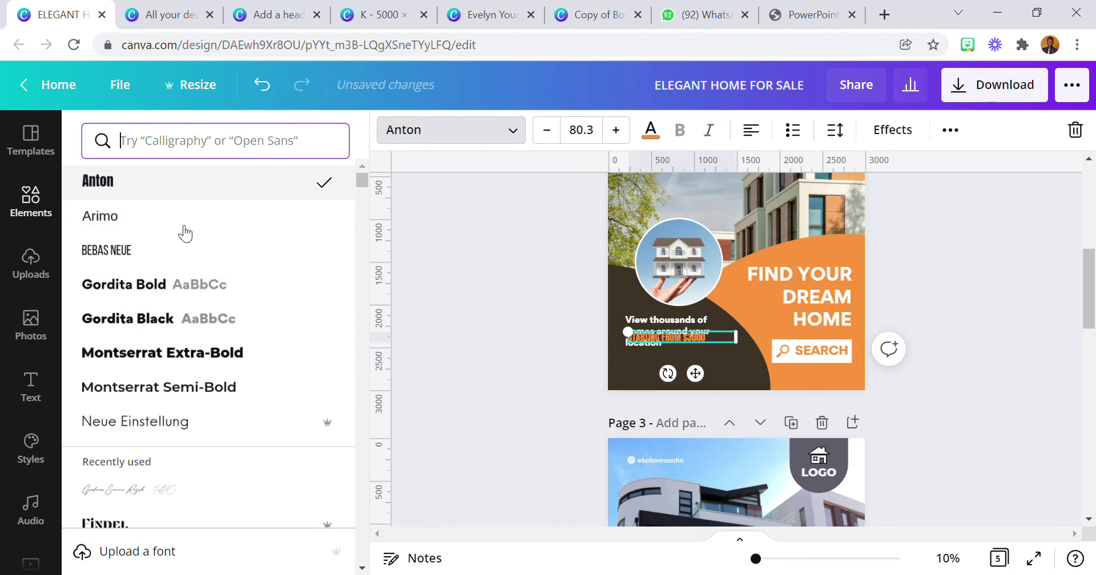
Enlarge the "STARTING FROM $3000" line to size 111 and place it directly beneath the tagline, aligned to its left edge
{"action": "left_click_drag", "start_coordinate": [744, 359], "coordinate": [782, 353]}
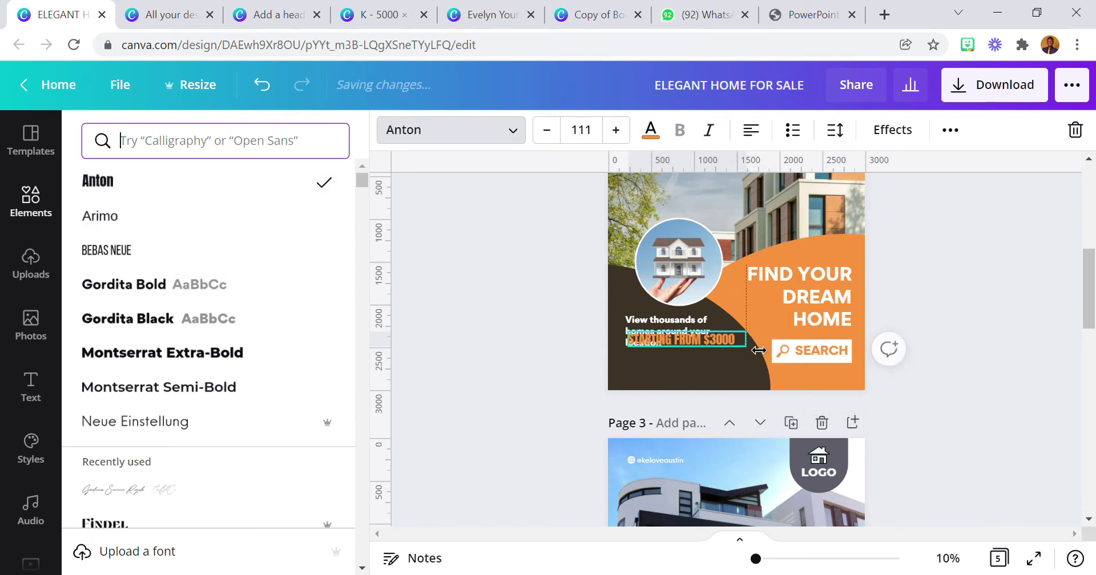
{"action": "left_click_drag", "start_coordinate": [716, 378], "coordinate": [712, 410]}
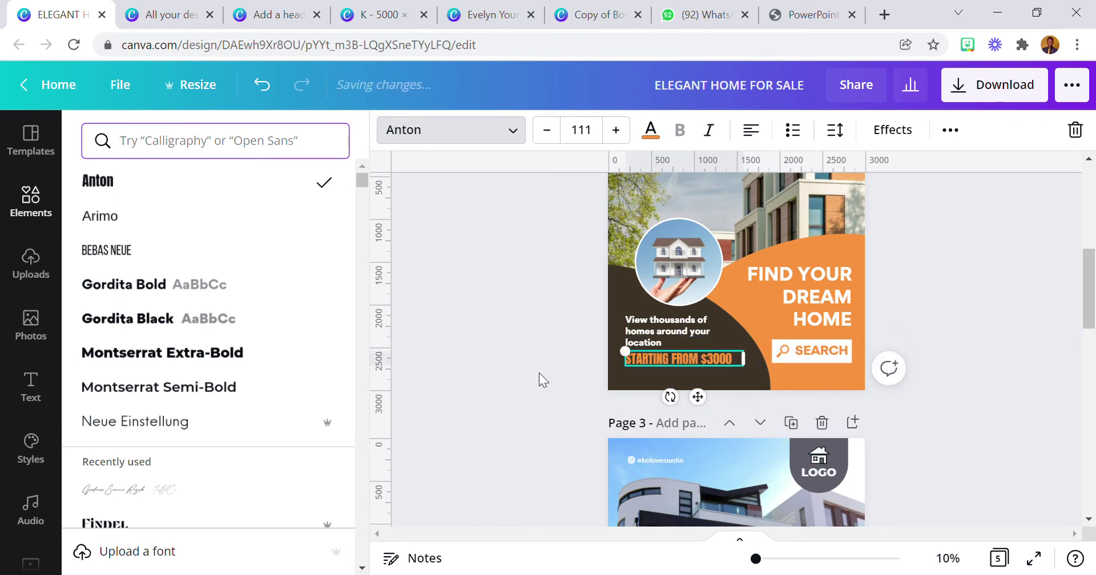
{"action": "left_click", "coordinate": [525, 371]}
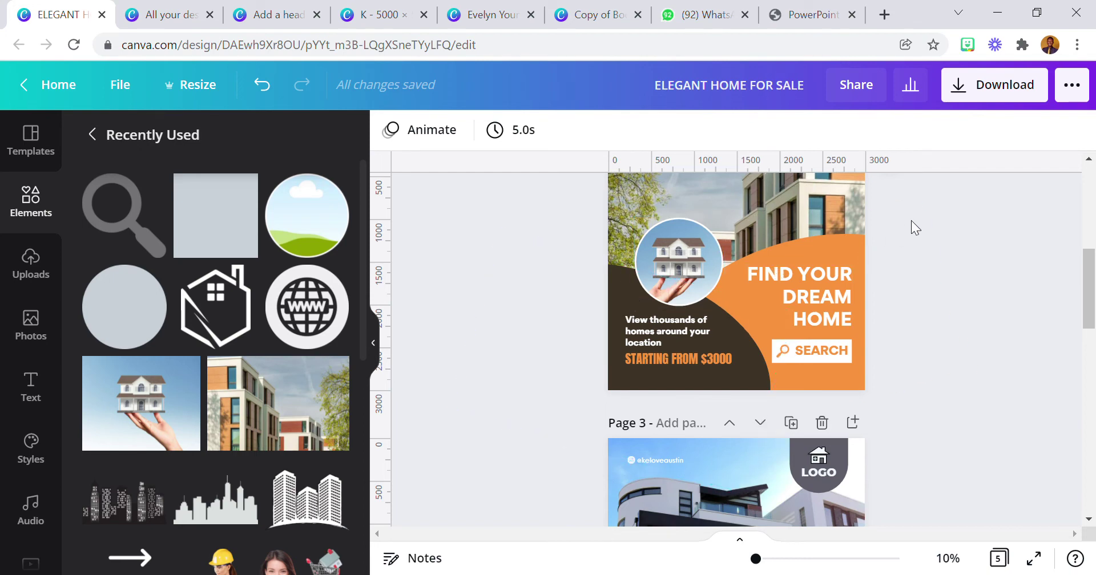
Lock the background building photo on page 2 in place
{"action": "scroll", "coordinate": [910, 222], "scroll_direction": "up", "scroll_amount": 2}
{"action": "left_click", "coordinate": [834, 276]}
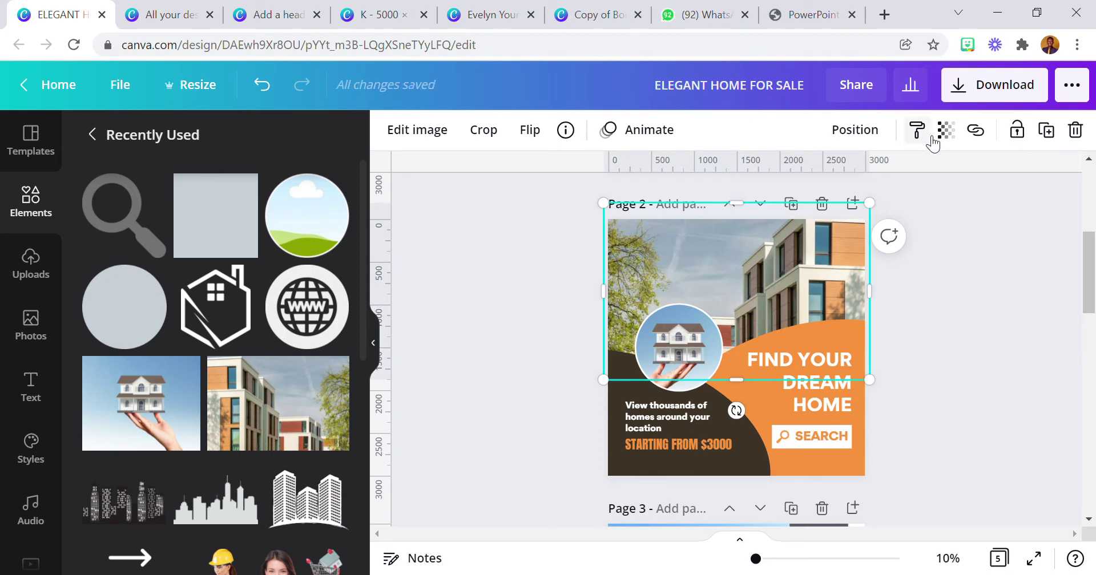
{"action": "left_click", "coordinate": [1016, 129]}
Select both curved shapes, the house photo, the tagline and the price line together and shift them slightly up and left
{"action": "scroll", "coordinate": [914, 256], "scroll_direction": "down", "scroll_amount": 1}
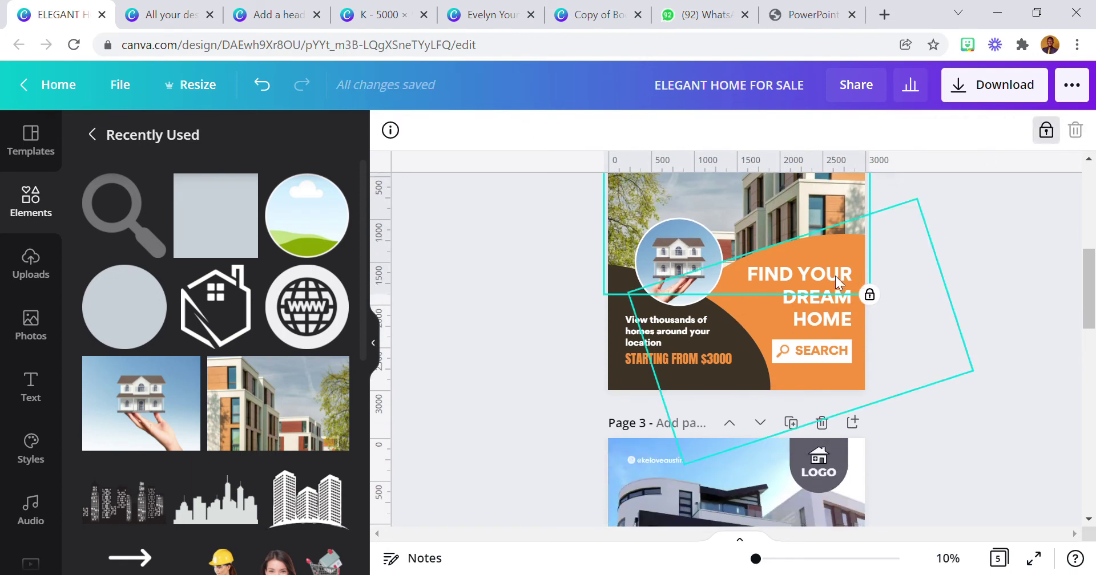
{"action": "left_click_drag", "start_coordinate": [569, 249], "coordinate": [733, 335]}
{"action": "left_click", "coordinate": [752, 280]}
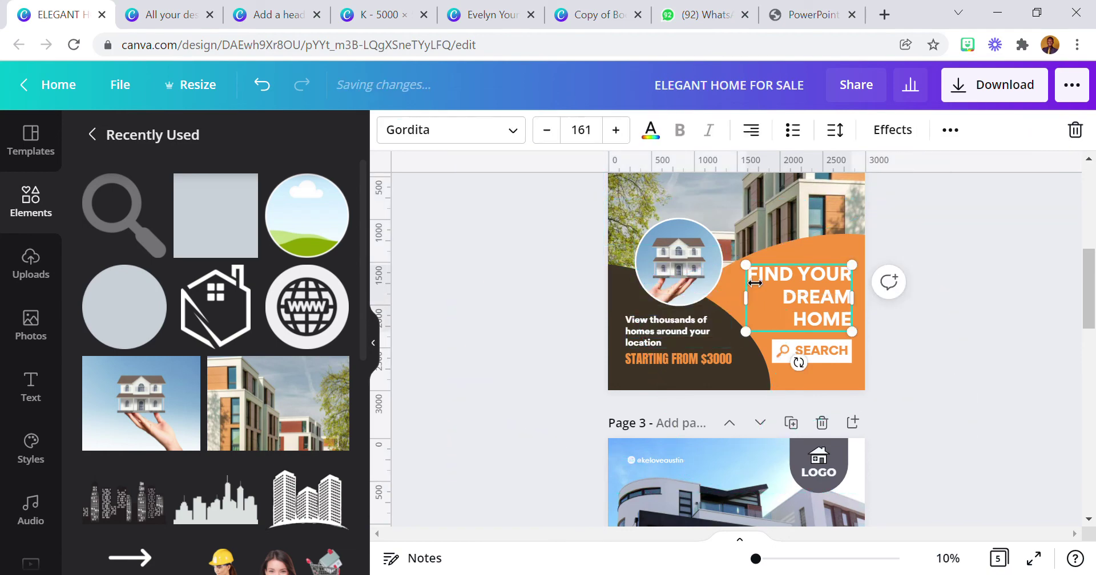
{"action": "left_click_drag", "start_coordinate": [567, 260], "coordinate": [734, 364]}
{"action": "left_click_drag", "start_coordinate": [741, 312], "coordinate": [748, 317]}
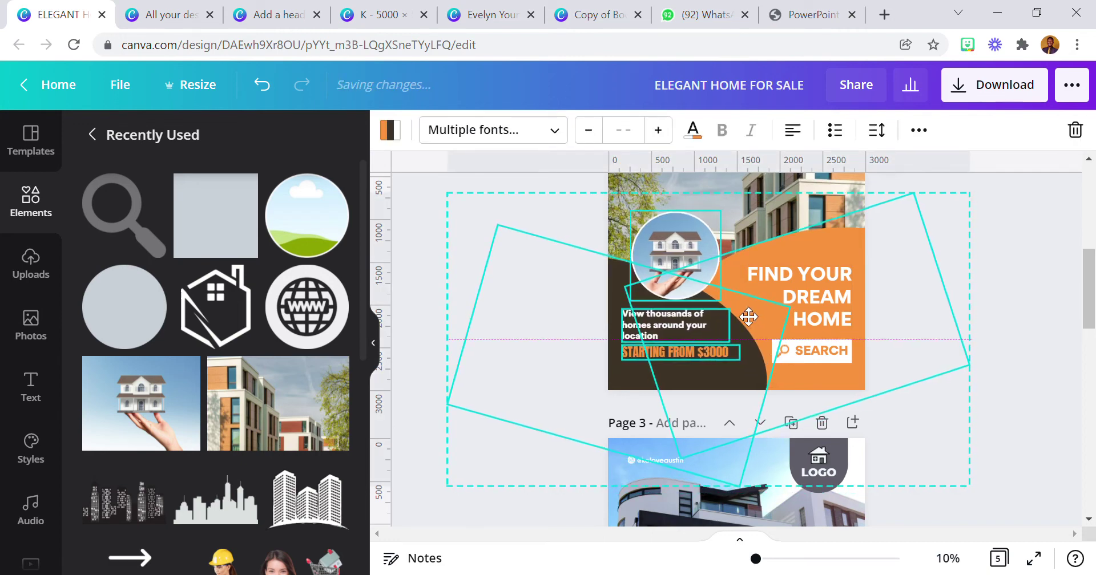
{"action": "left_click_drag", "start_coordinate": [748, 317], "coordinate": [747, 309]}
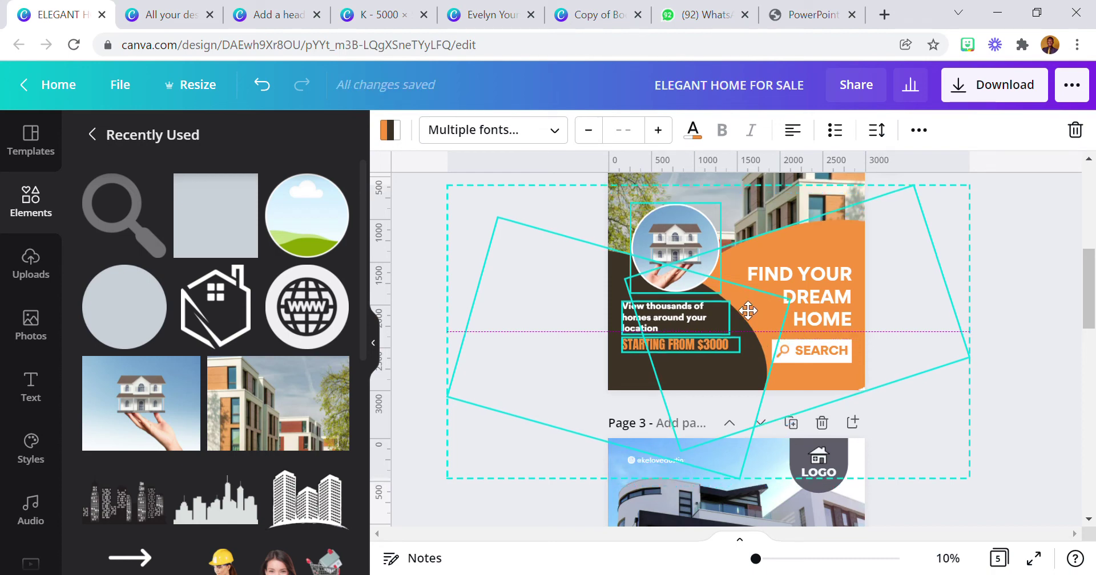
{"action": "scroll", "coordinate": [742, 310], "scroll_direction": "up", "scroll_amount": 3}
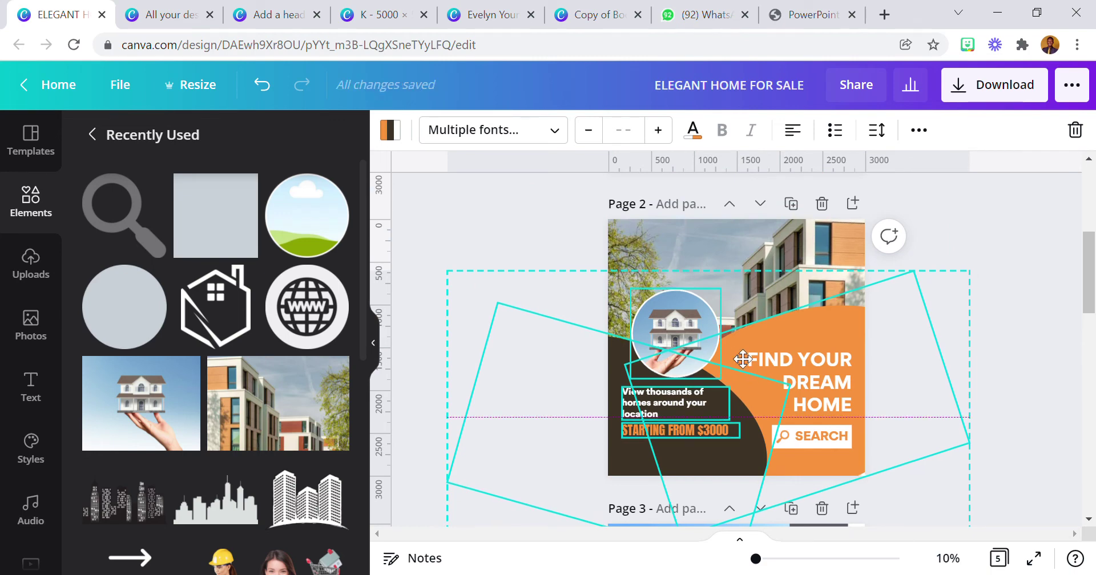
{"action": "left_click_drag", "start_coordinate": [732, 348], "coordinate": [717, 348]}
{"action": "left_click", "coordinate": [499, 255]}
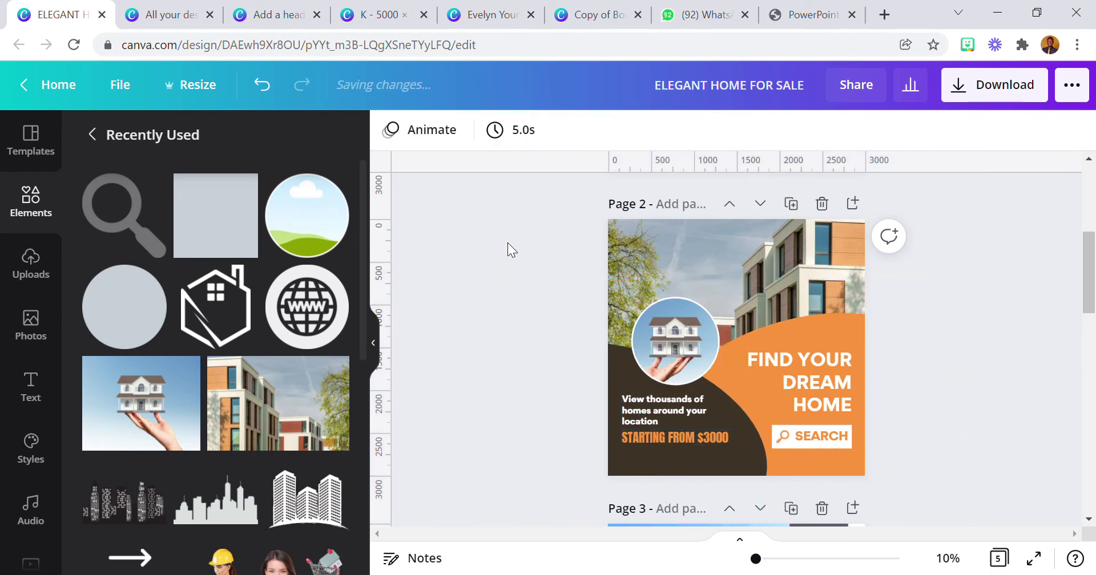
Add the recently used "WWW" globe icon to page 2 and shrink it to a small size
{"action": "scroll", "coordinate": [552, 300], "scroll_direction": "down", "scroll_amount": 3}
{"action": "left_click", "coordinate": [31, 388]}
{"action": "left_click", "coordinate": [31, 203]}
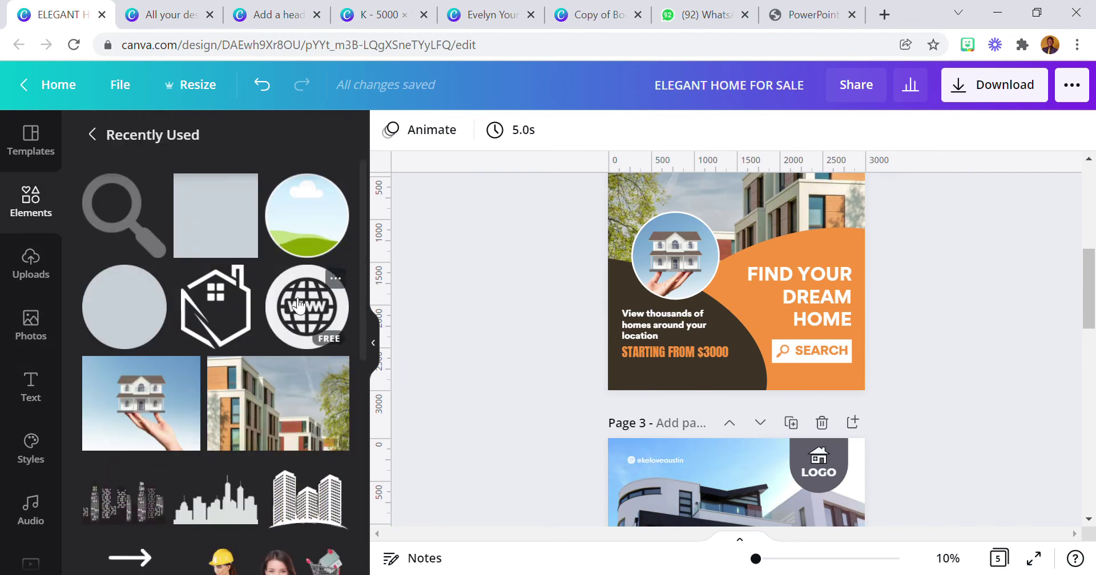
{"action": "left_click", "coordinate": [307, 306]}
{"action": "left_click_drag", "start_coordinate": [795, 227], "coordinate": [705, 313]}
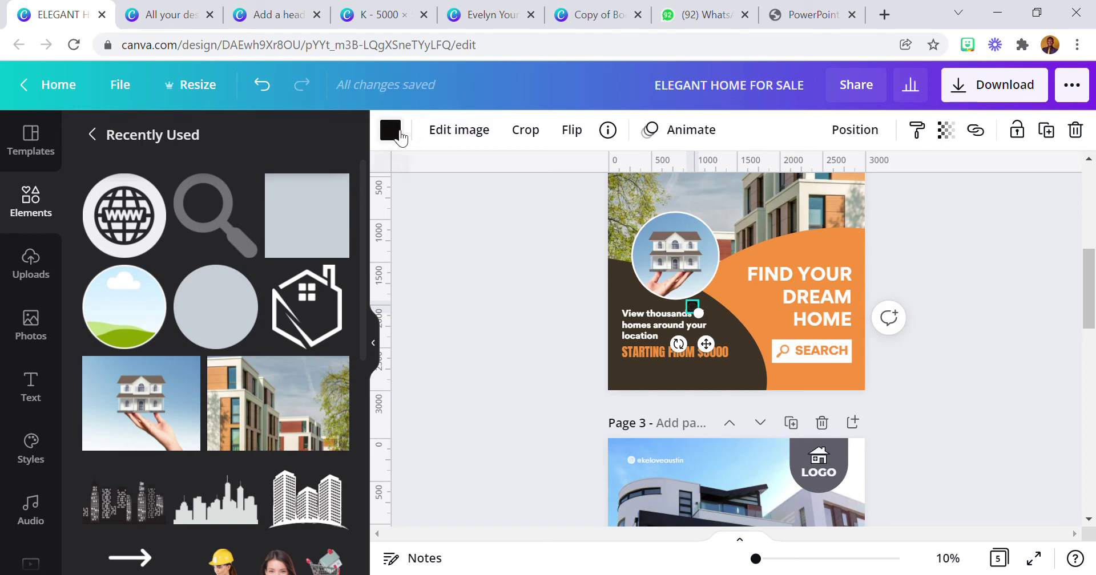
Recolor the globe icon white, make it slightly smaller and place it below the start of the price line
{"action": "left_click", "coordinate": [400, 135]}
{"action": "left_click", "coordinate": [297, 320]}
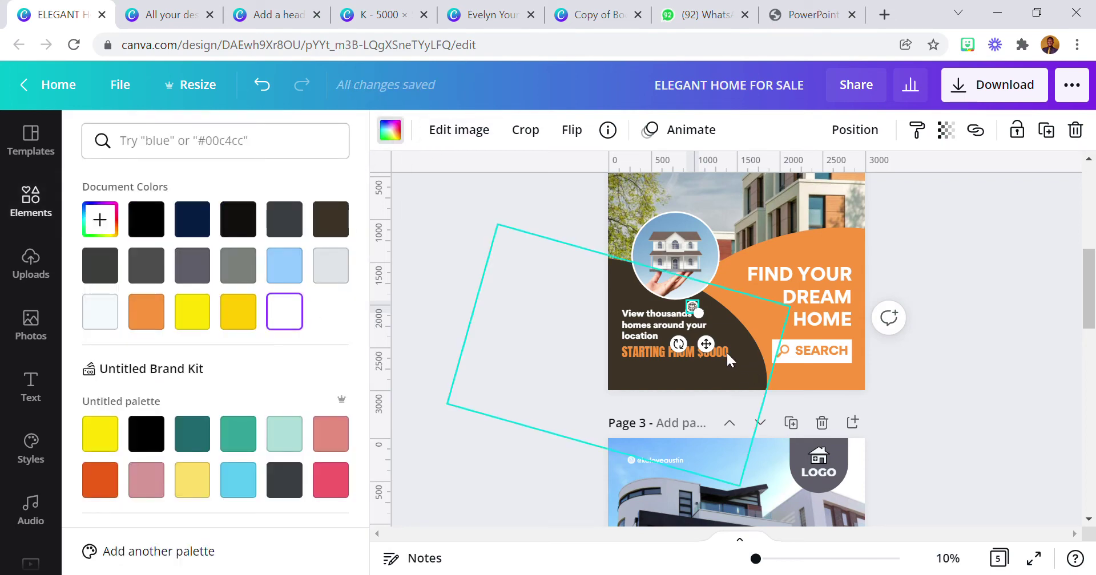
{"action": "left_click_drag", "start_coordinate": [705, 343], "coordinate": [660, 417]}
{"action": "left_click_drag", "start_coordinate": [638, 376], "coordinate": [636, 382]}
{"action": "left_click", "coordinate": [539, 379]}
{"action": "left_click", "coordinate": [650, 320]}
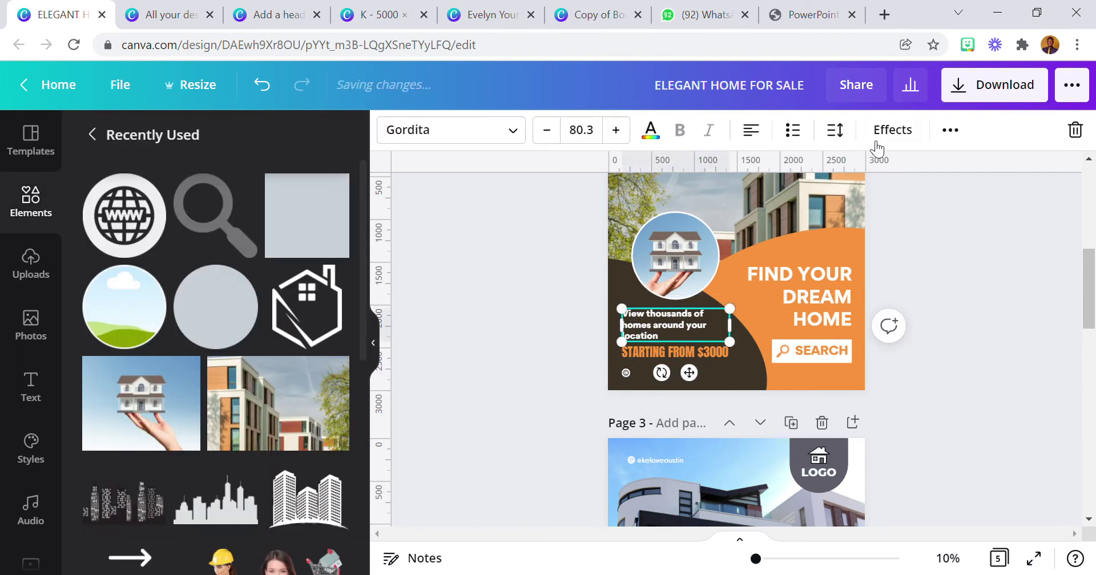
{"action": "left_click", "coordinate": [949, 130]}
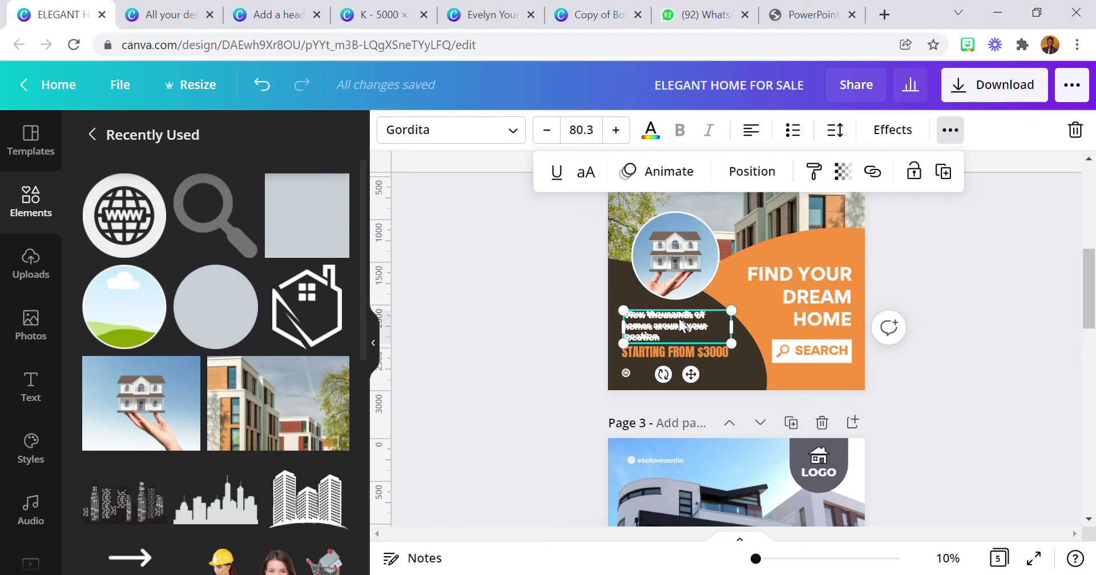
{"action": "left_click_drag", "start_coordinate": [679, 318], "coordinate": [690, 370]}
{"action": "left_click", "coordinate": [692, 377]}
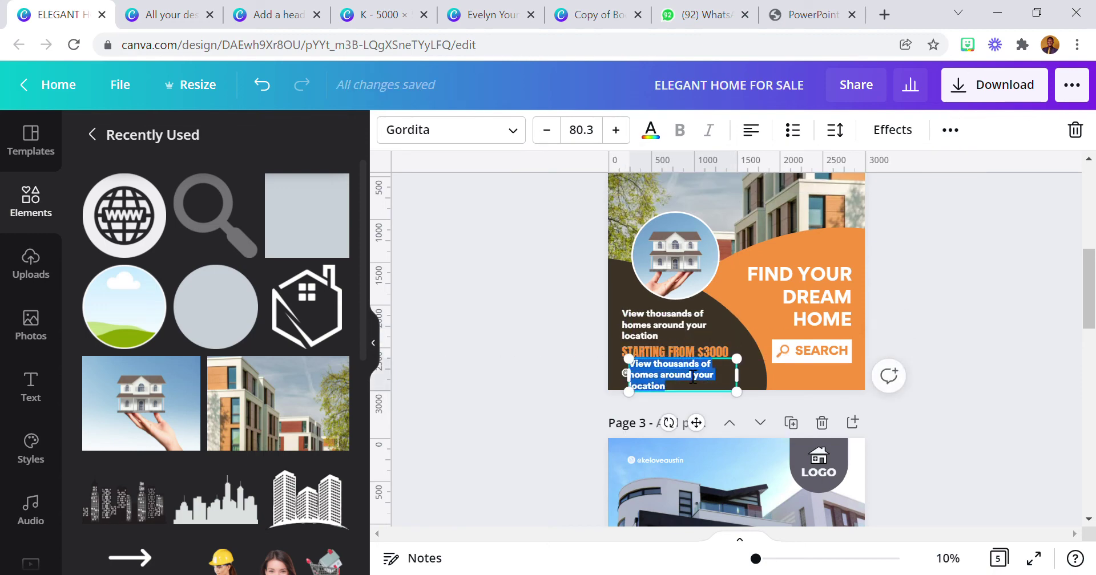
{"action": "type", "text": "www.yourwebsite"}
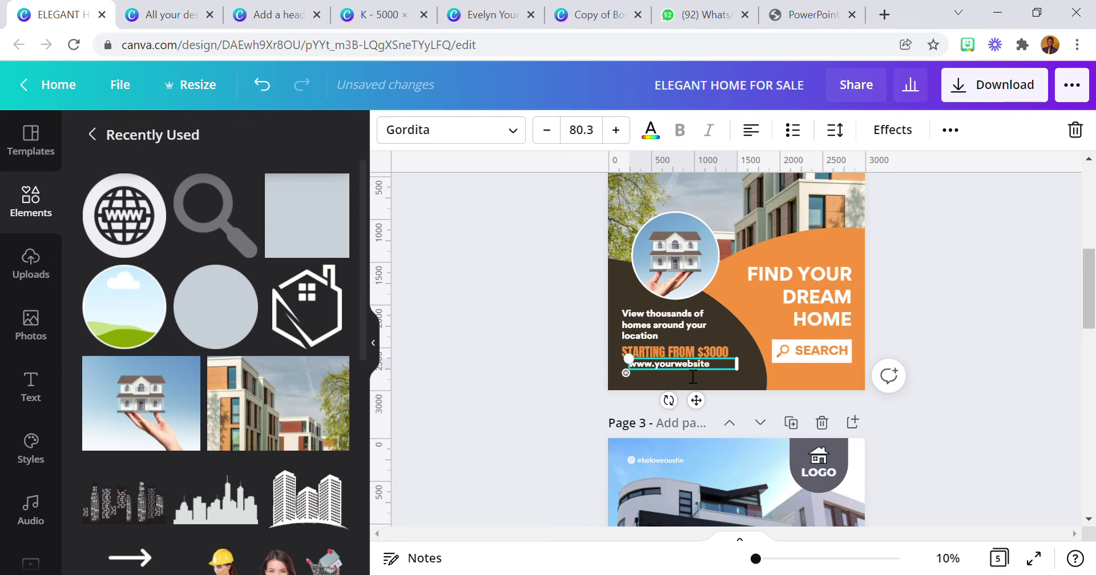
{"action": "type", "text": ".com"}
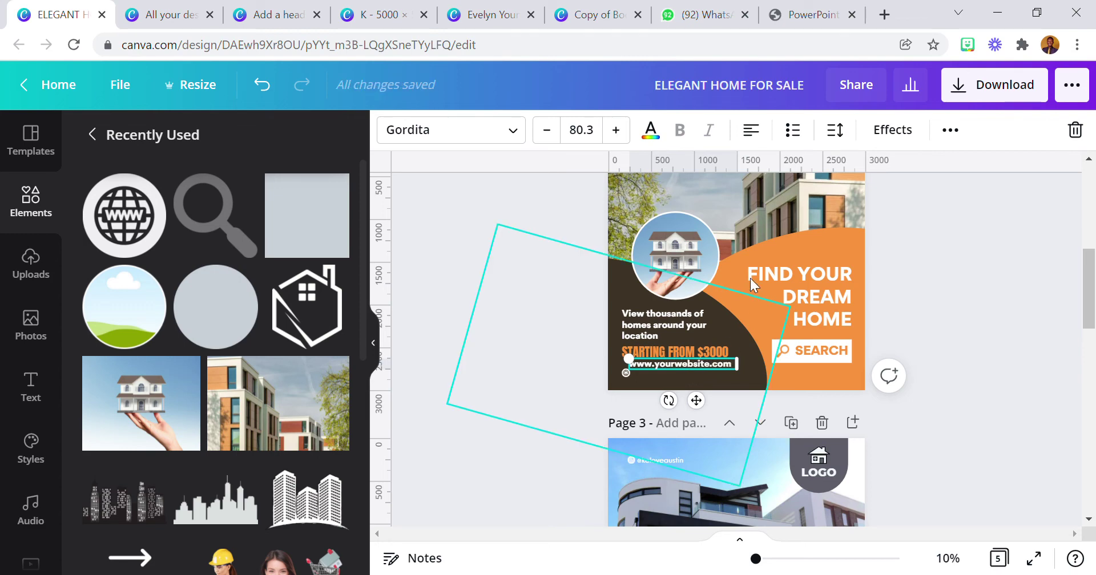
Set the website text to size 60 and place it beside the globe icon
{"action": "left_click", "coordinate": [600, 142]}
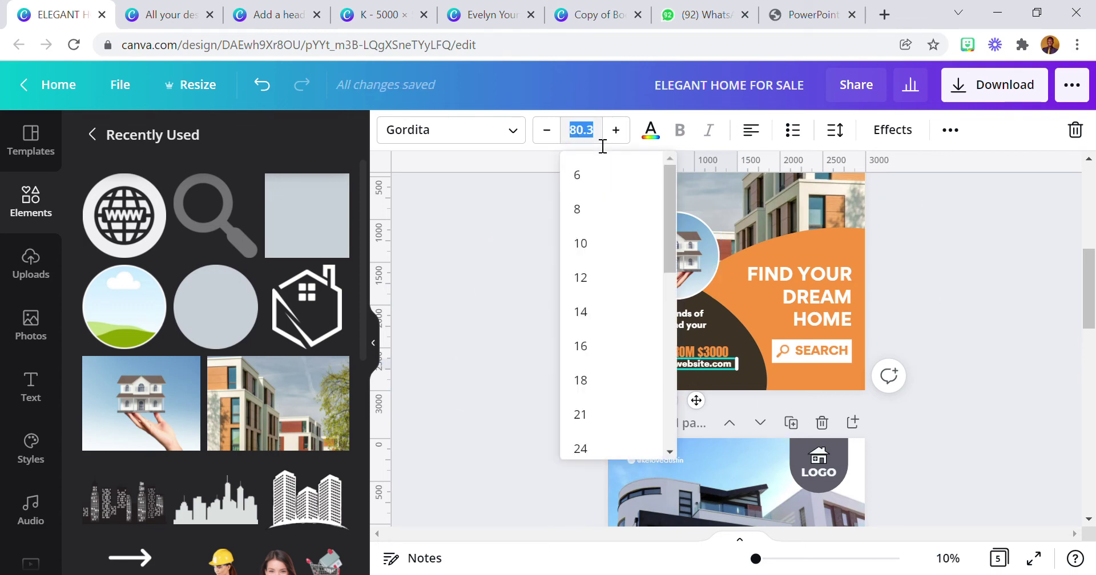
{"action": "key", "text": "Return"}
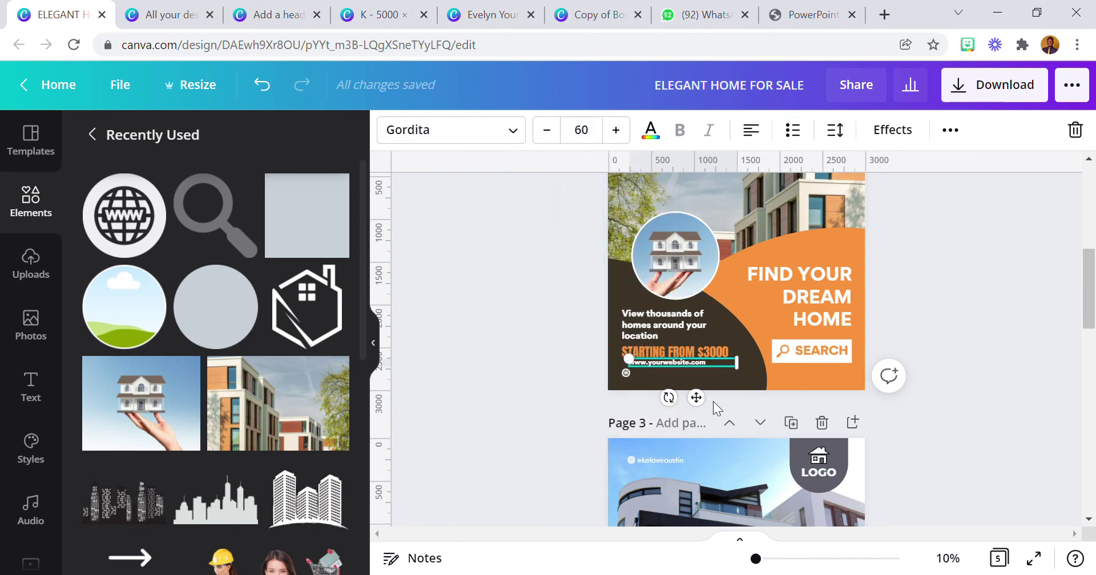
{"action": "left_click_drag", "start_coordinate": [700, 404], "coordinate": [708, 416]}
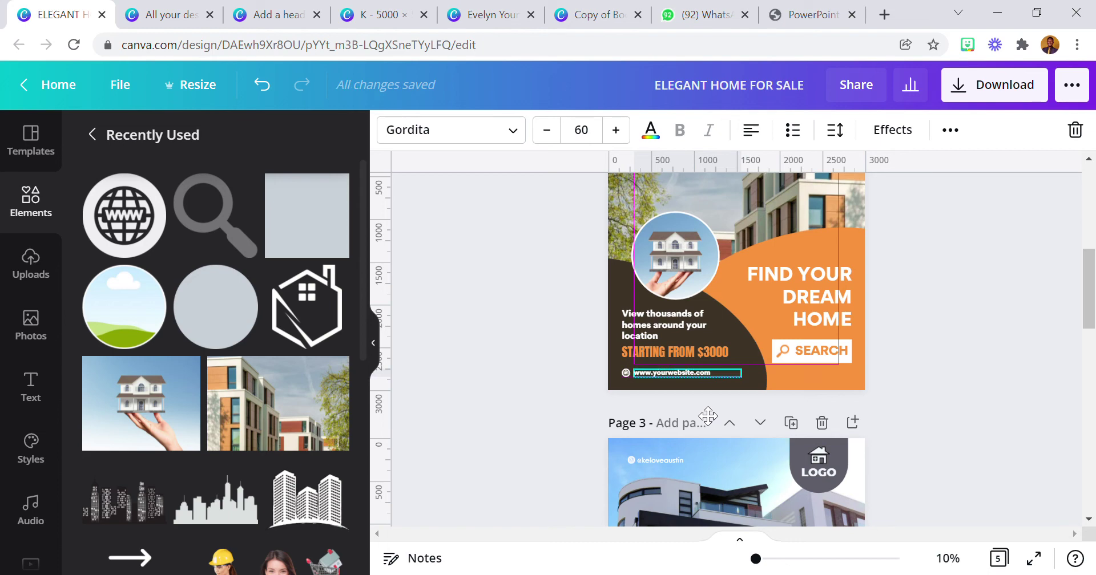
{"action": "left_click", "coordinate": [507, 336]}
Compare with the page 1 flyer and shift the circular house photo slightly to the right on page 2
{"action": "scroll", "coordinate": [594, 363], "scroll_direction": "up", "scroll_amount": 2}
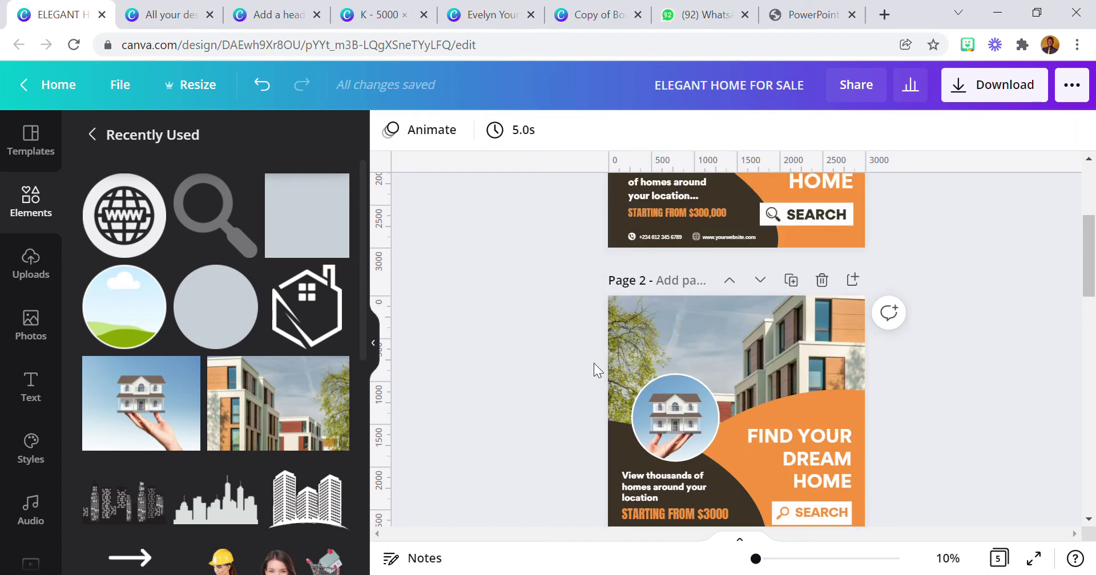
{"action": "scroll", "coordinate": [593, 363], "scroll_direction": "down", "scroll_amount": 2}
{"action": "left_click_drag", "start_coordinate": [665, 247], "coordinate": [684, 256]}
{"action": "left_click", "coordinate": [522, 299]}
{"action": "scroll", "coordinate": [526, 303], "scroll_direction": "up", "scroll_amount": 2}
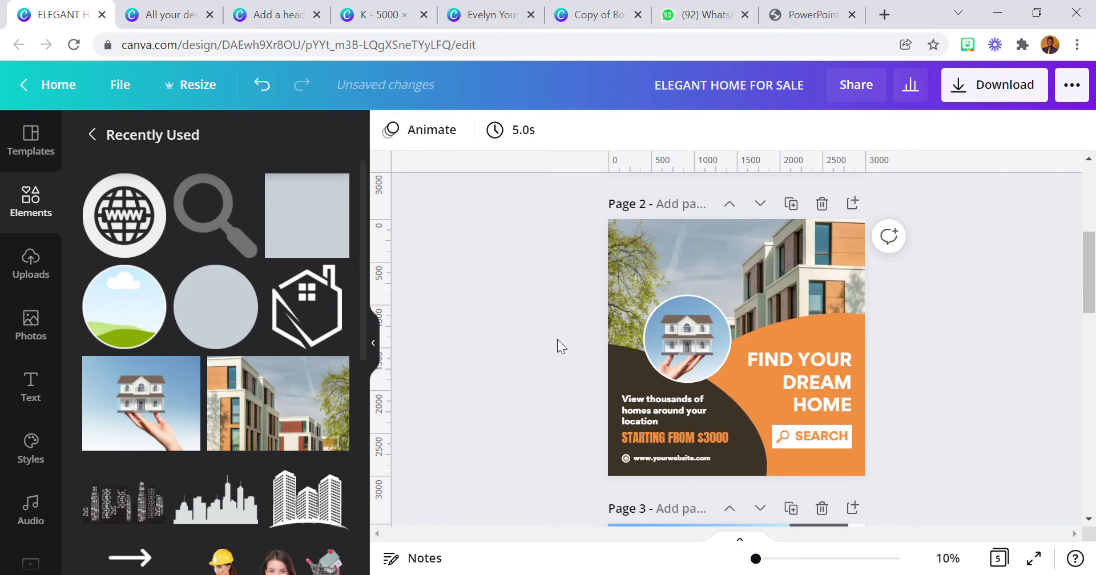
{"action": "left_click", "coordinate": [687, 258]}
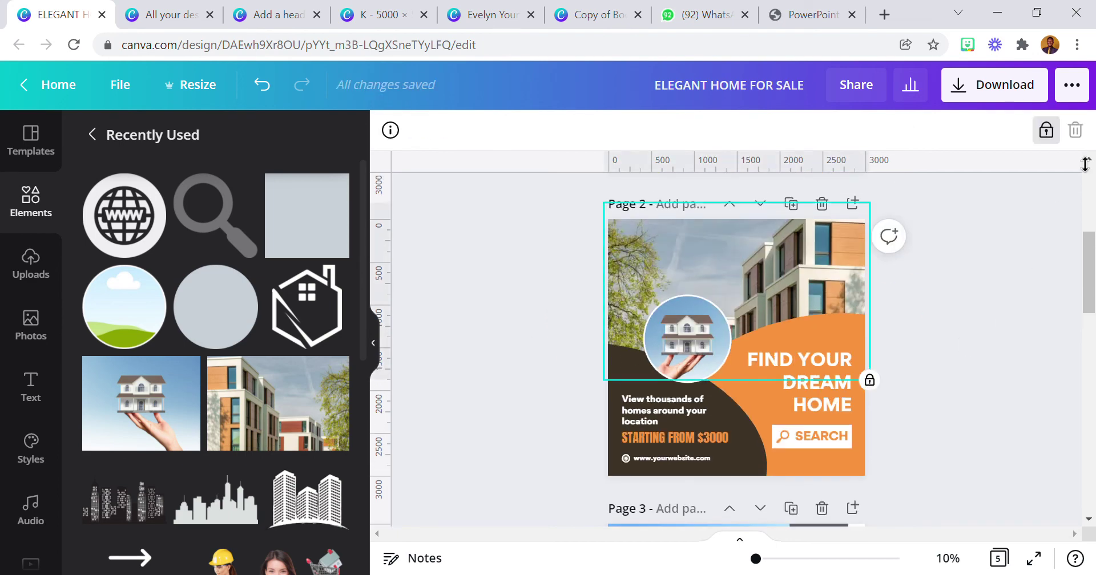
Unlock the building photo on the page 2 flyer
{"action": "left_click", "coordinate": [1046, 130]}
{"action": "left_click", "coordinate": [809, 332]}
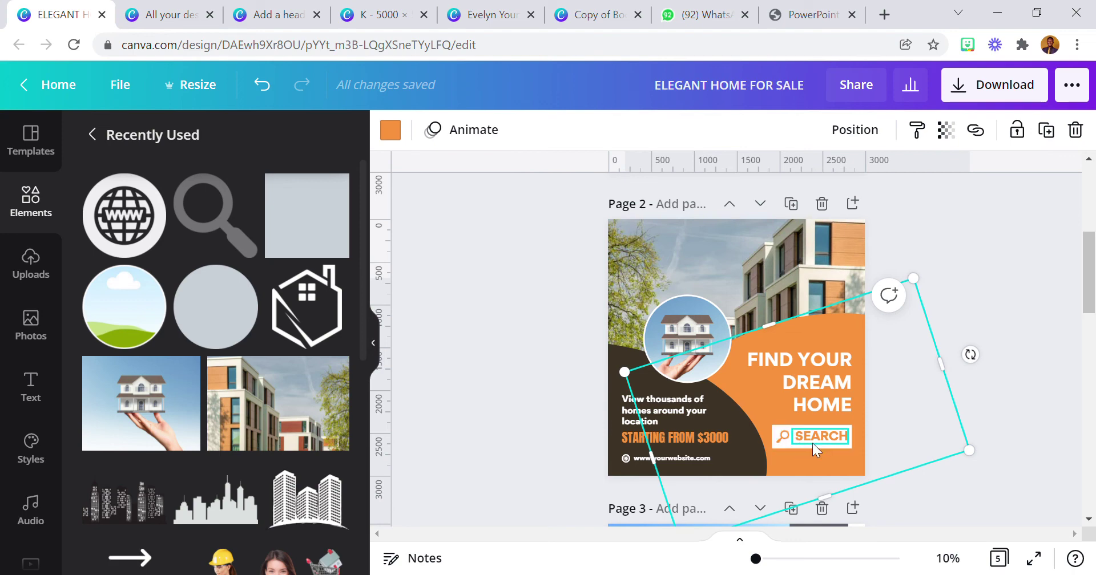
{"action": "left_click", "coordinate": [669, 413]}
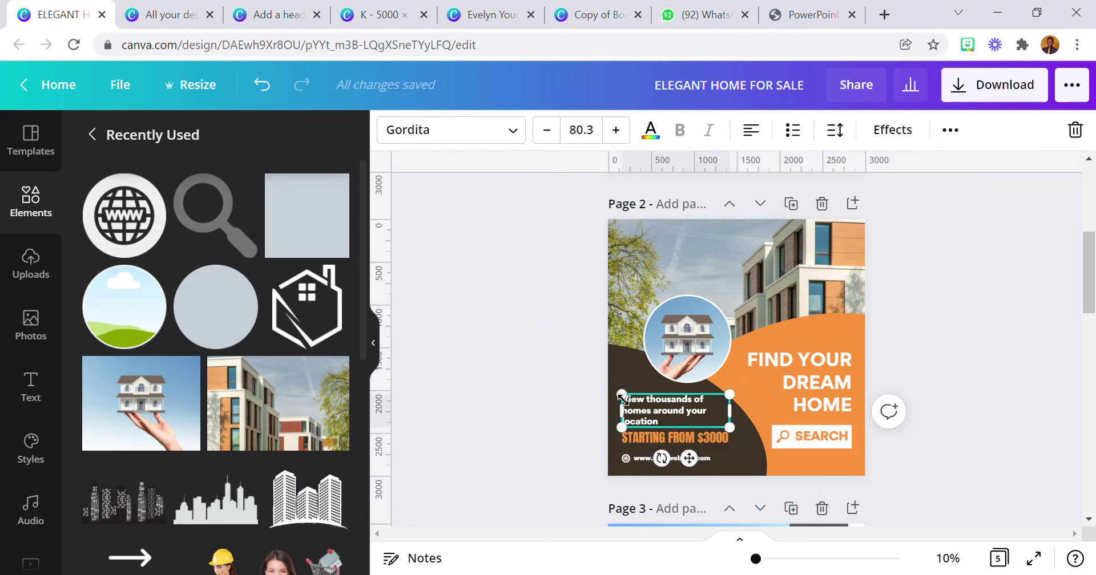
{"action": "left_click", "coordinate": [936, 351]}
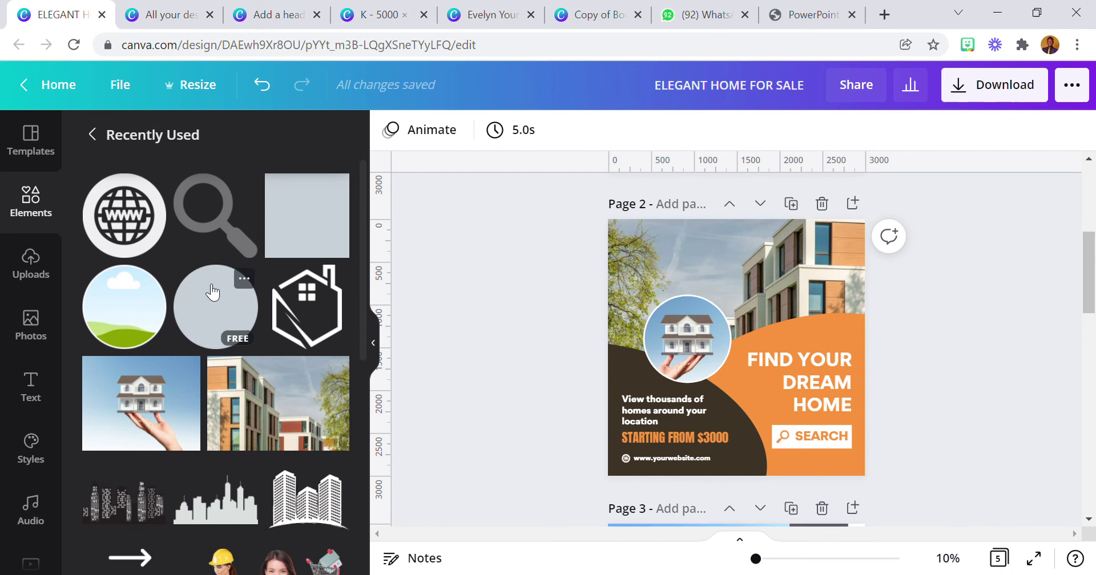
Add the recently used house outline icon as a logo in the flyer's upper-left corner and recolor it white
{"action": "left_click", "coordinate": [307, 306]}
{"action": "left_click_drag", "start_coordinate": [778, 398], "coordinate": [673, 298]}
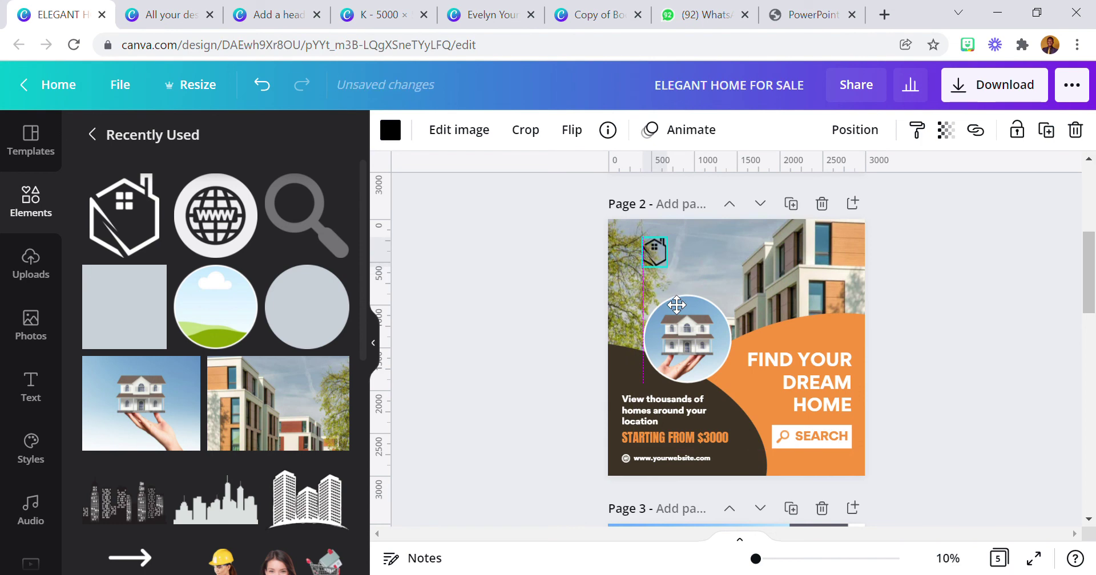
{"action": "left_click", "coordinate": [399, 136]}
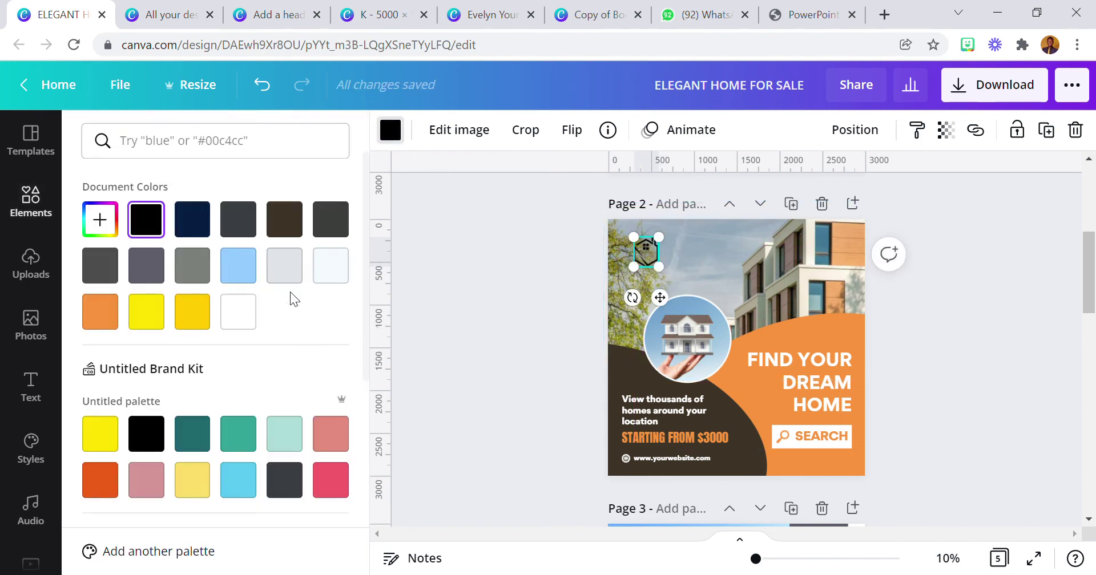
{"action": "left_click", "coordinate": [254, 316]}
{"action": "left_click", "coordinate": [515, 309]}
{"action": "left_click", "coordinate": [516, 308]}
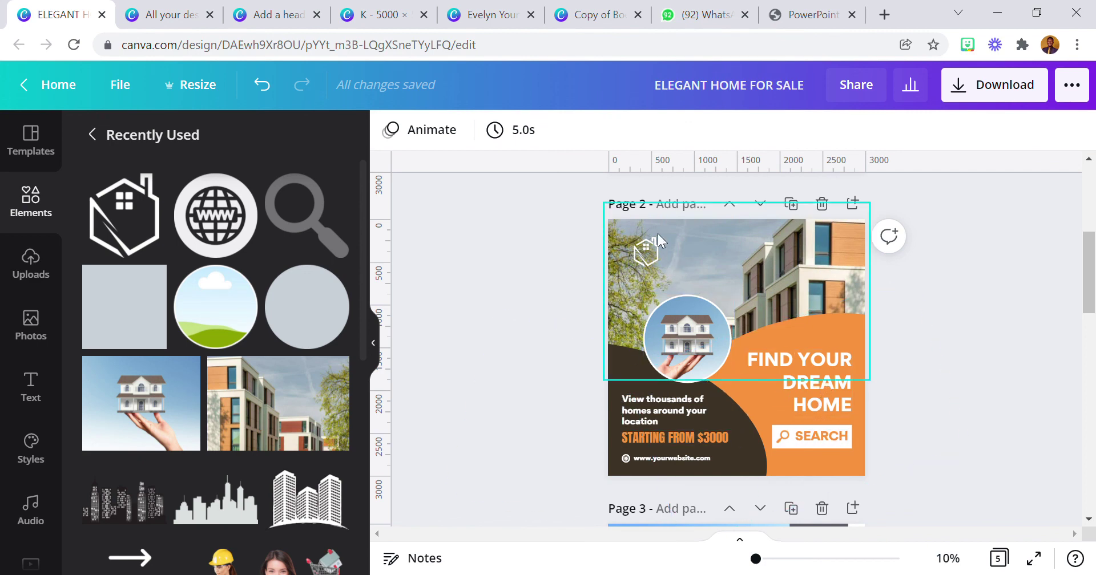
Compare the page 2 flyer with the neighbouring pages and check its building photo and the dark and orange curved shapes
{"action": "scroll", "coordinate": [753, 393], "scroll_direction": "down", "scroll_amount": 5}
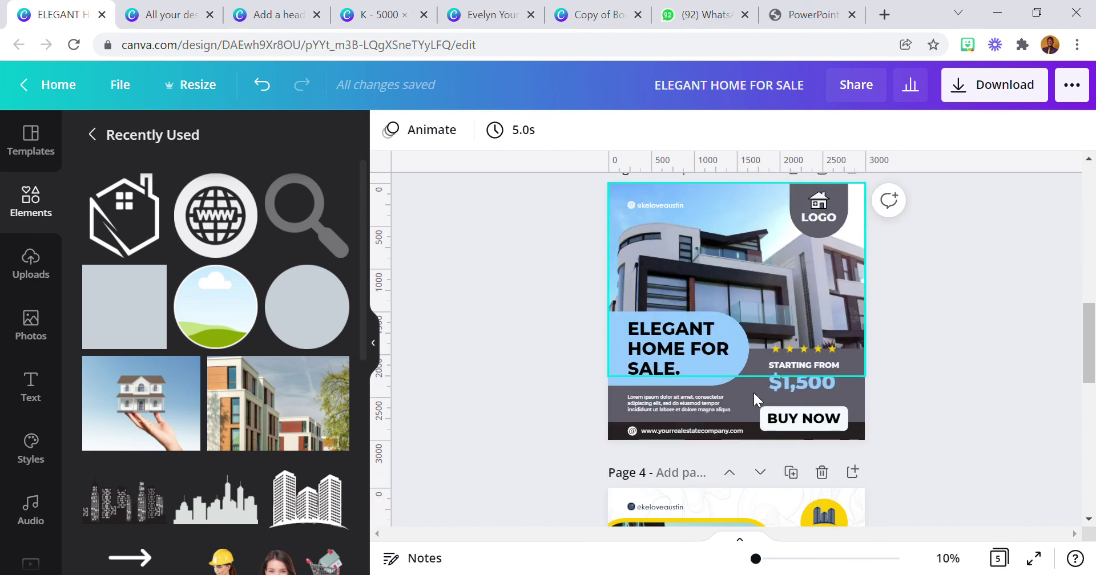
{"action": "scroll", "coordinate": [753, 392], "scroll_direction": "up", "scroll_amount": 1}
{"action": "scroll", "coordinate": [753, 393], "scroll_direction": "down", "scroll_amount": 1}
{"action": "scroll", "coordinate": [754, 393], "scroll_direction": "up", "scroll_amount": 6}
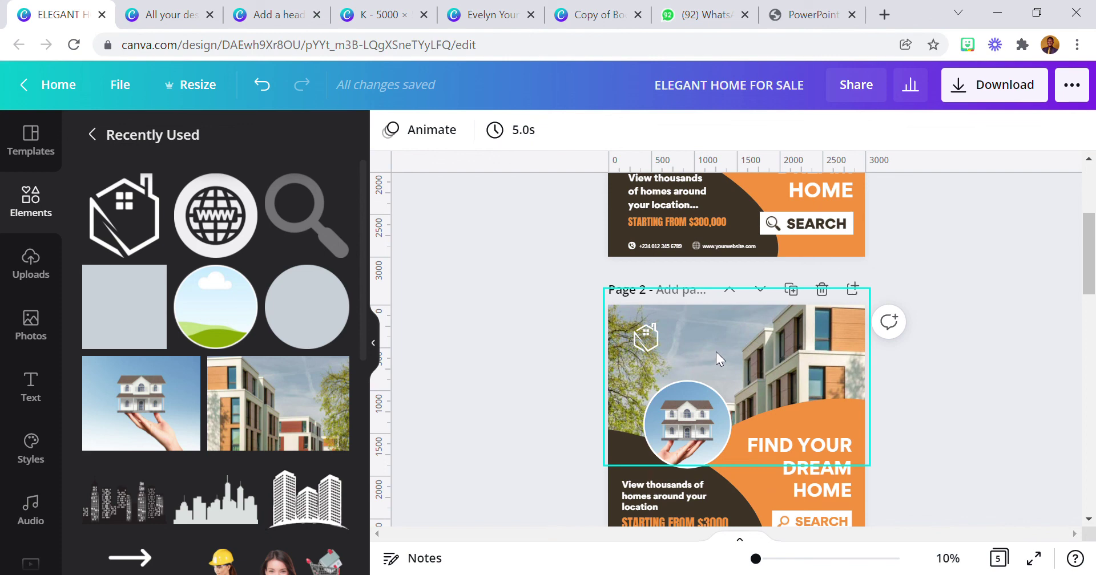
{"action": "scroll", "coordinate": [716, 352], "scroll_direction": "down", "scroll_amount": 2}
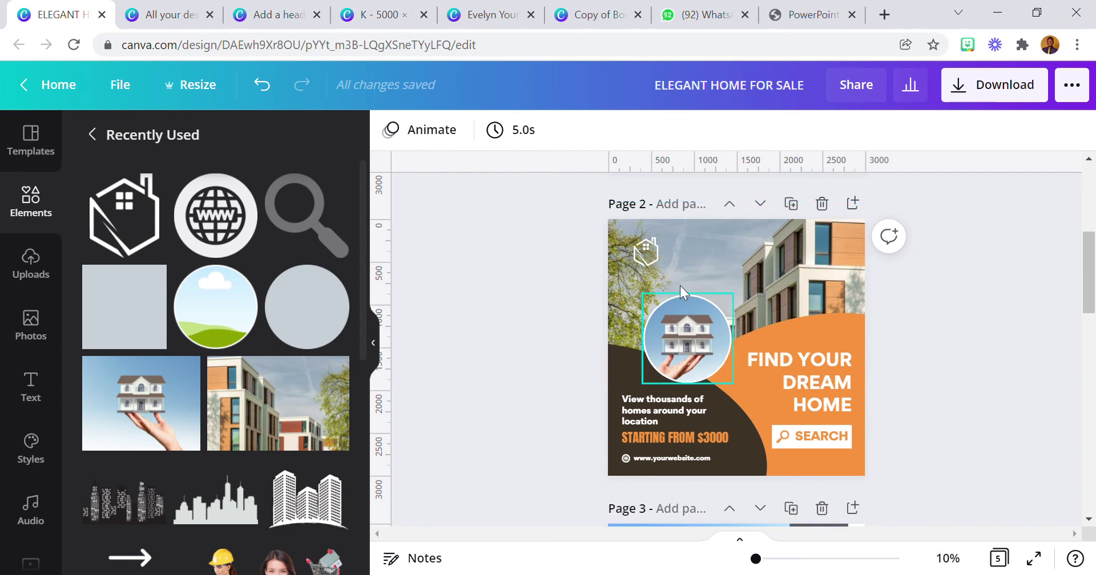
{"action": "left_click", "coordinate": [758, 267]}
{"action": "left_click", "coordinate": [581, 307]}
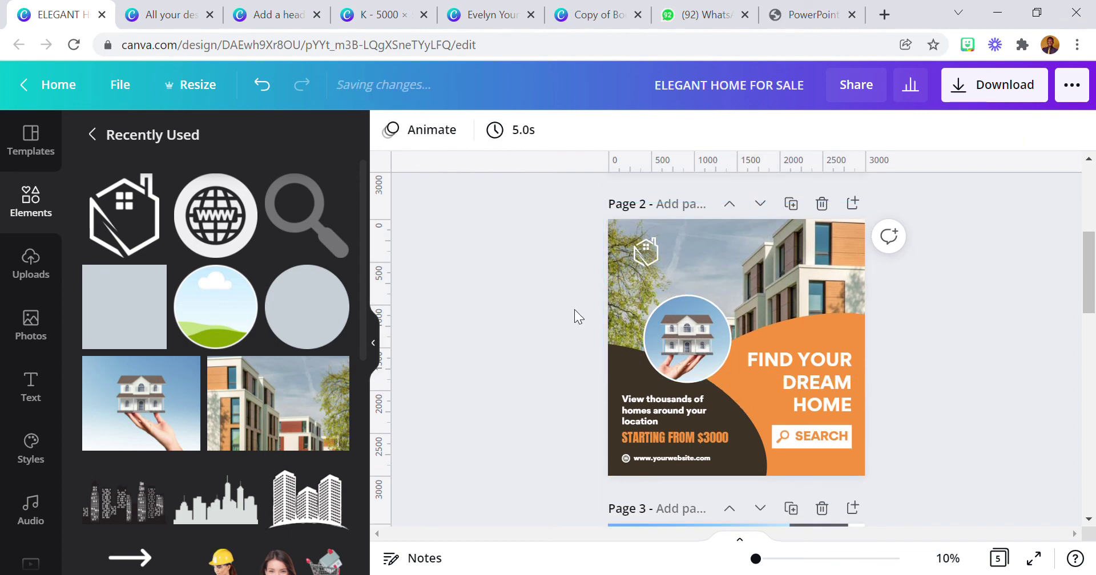
{"action": "left_click", "coordinate": [761, 271]}
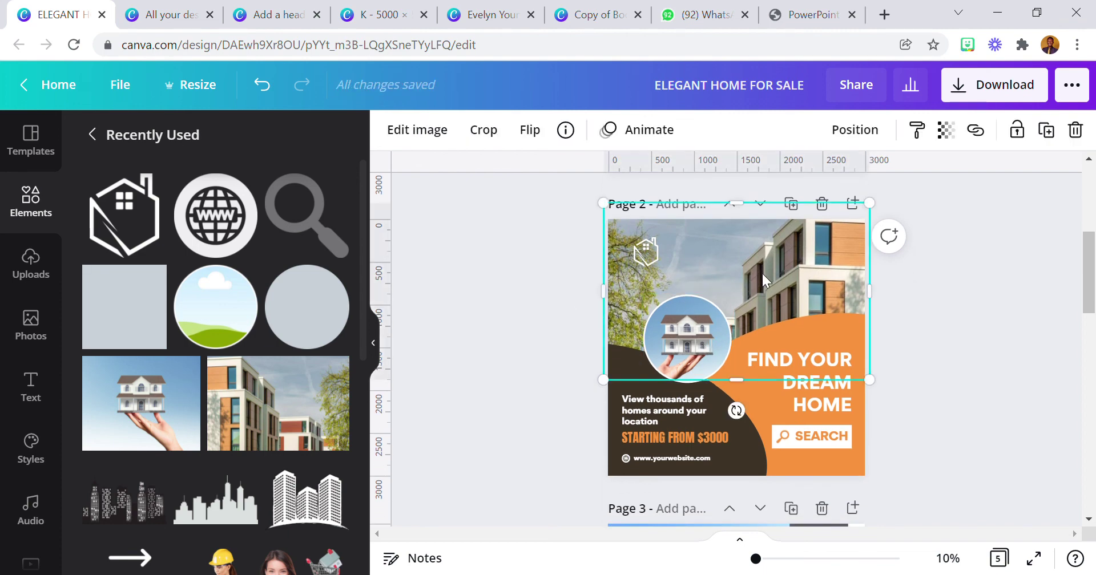
{"action": "left_click", "coordinate": [536, 306]}
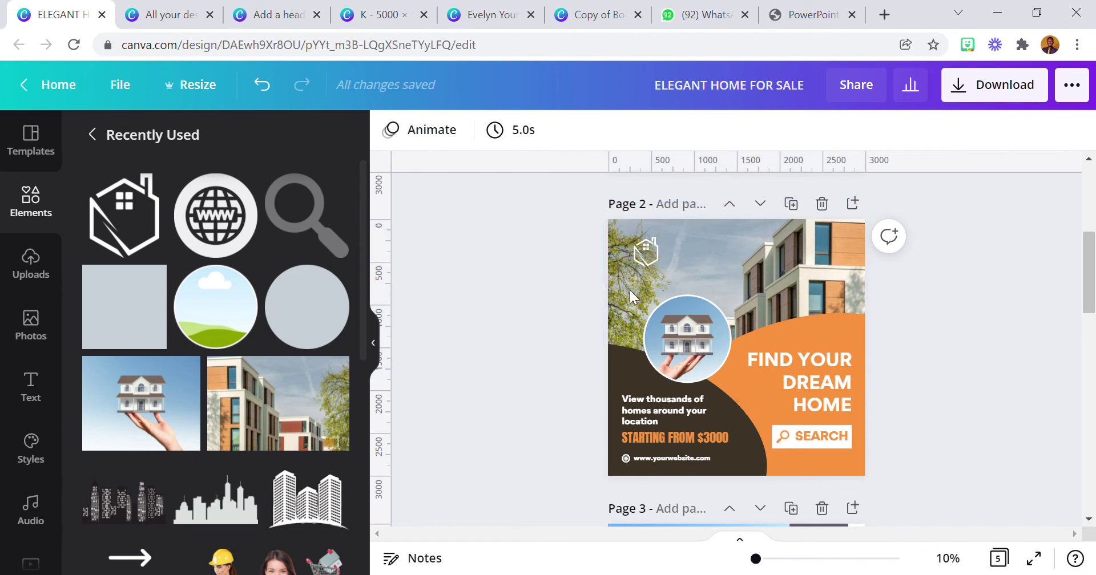
{"action": "left_click", "coordinate": [765, 272]}
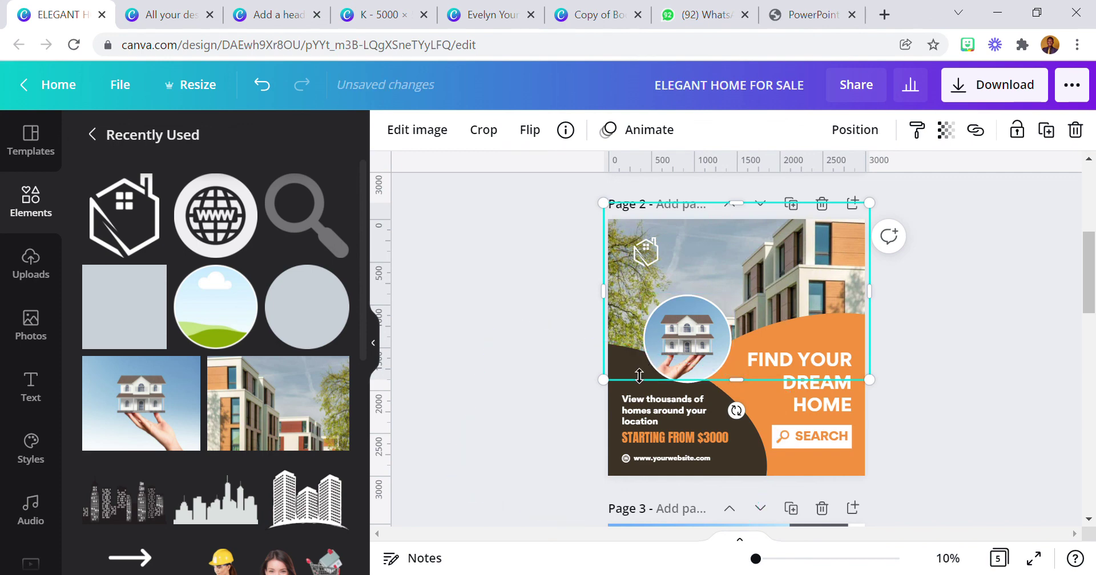
{"action": "left_click", "coordinate": [626, 352]}
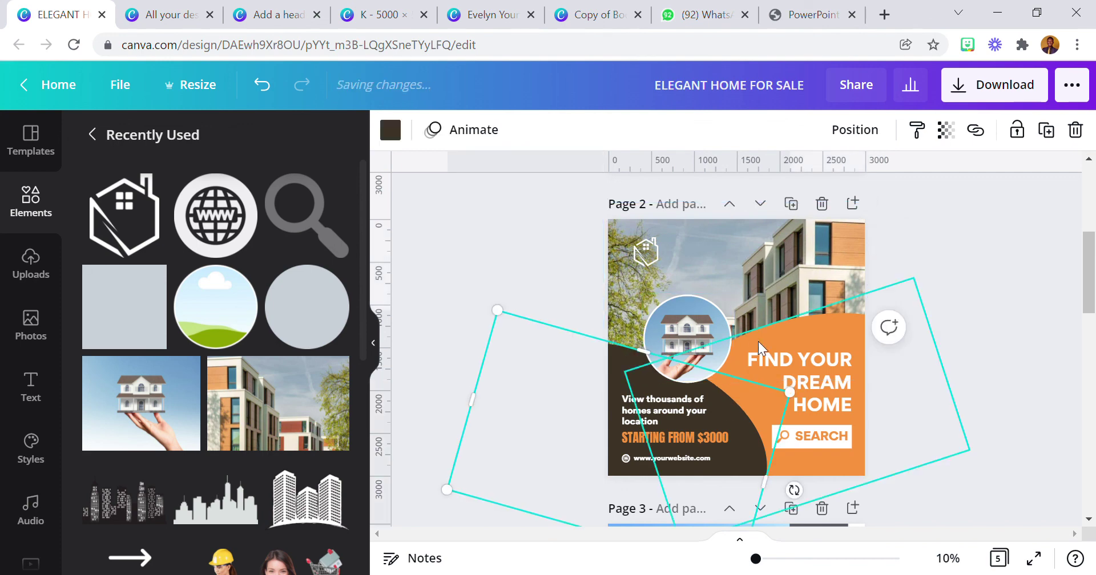
{"action": "left_click", "coordinate": [799, 336]}
{"action": "left_click", "coordinate": [978, 265]}
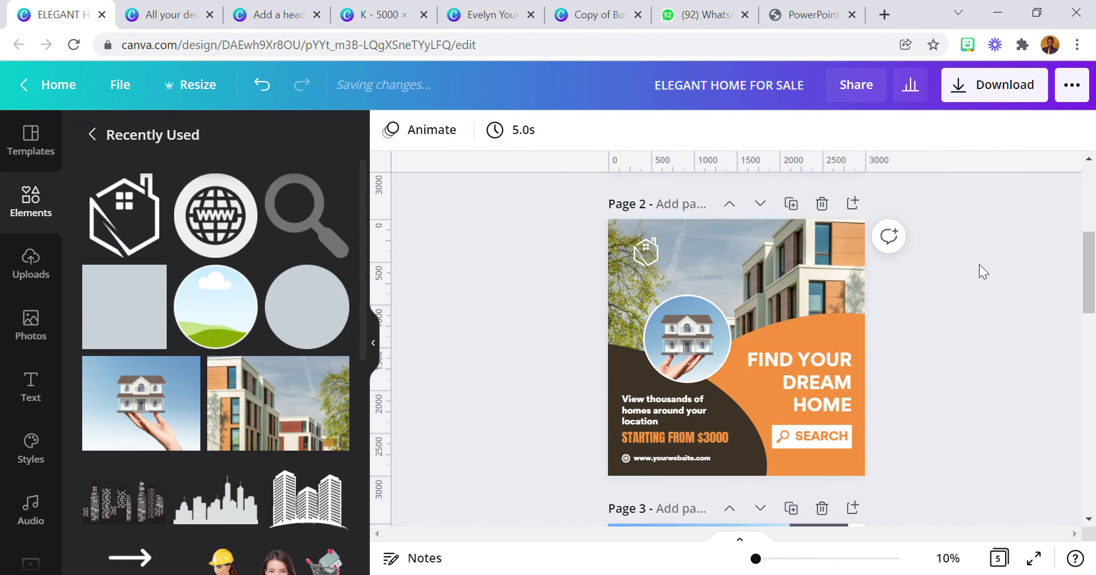